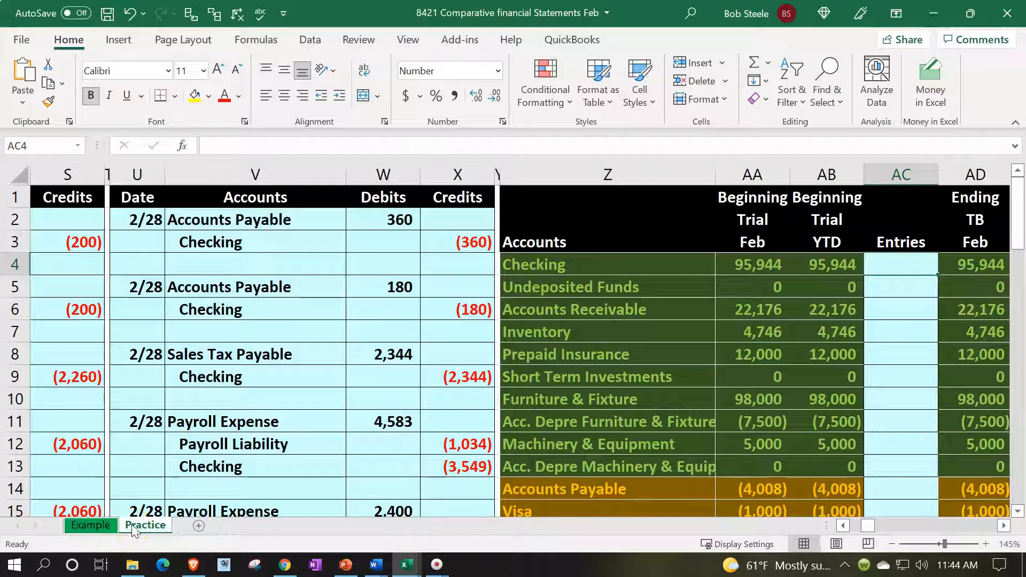
Examine the first set of financial statements on the Example sheet, from the balance sheet in column GZ through the income statement
click(89, 525)
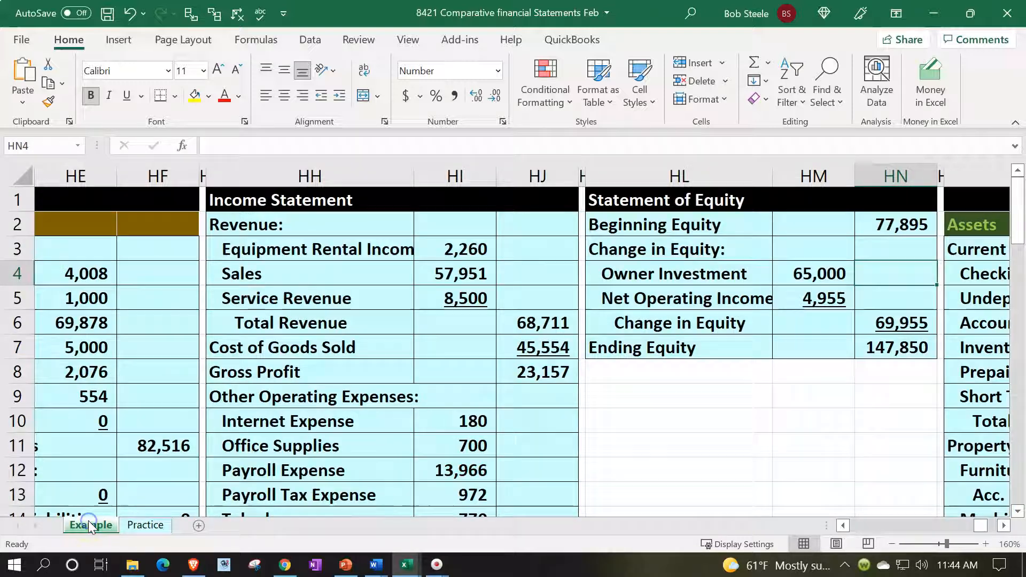
click(363, 323)
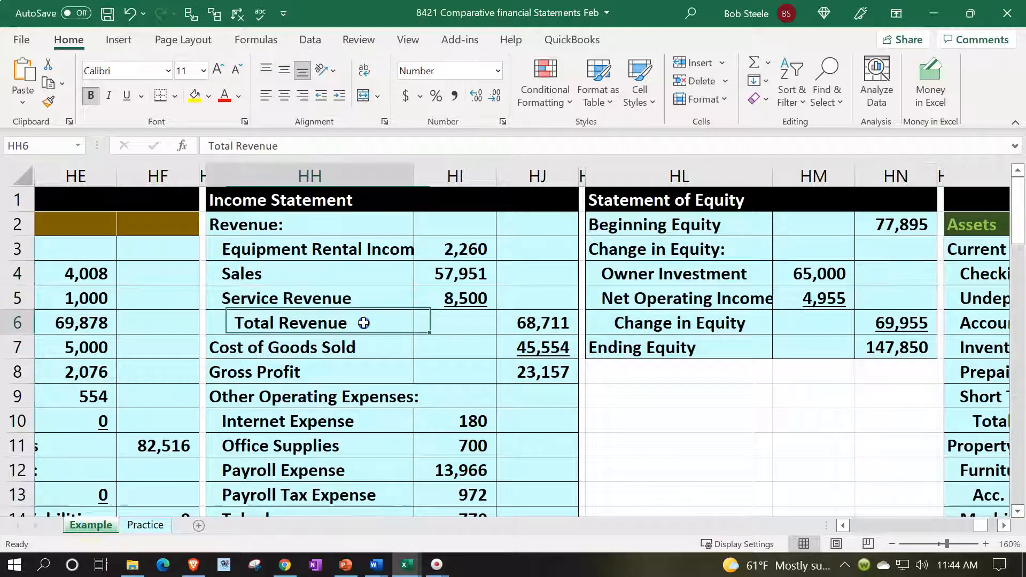
key(Left)
key(Left)
key(Left)
key(Left)
key(Left)
key(Left)
key(Left)
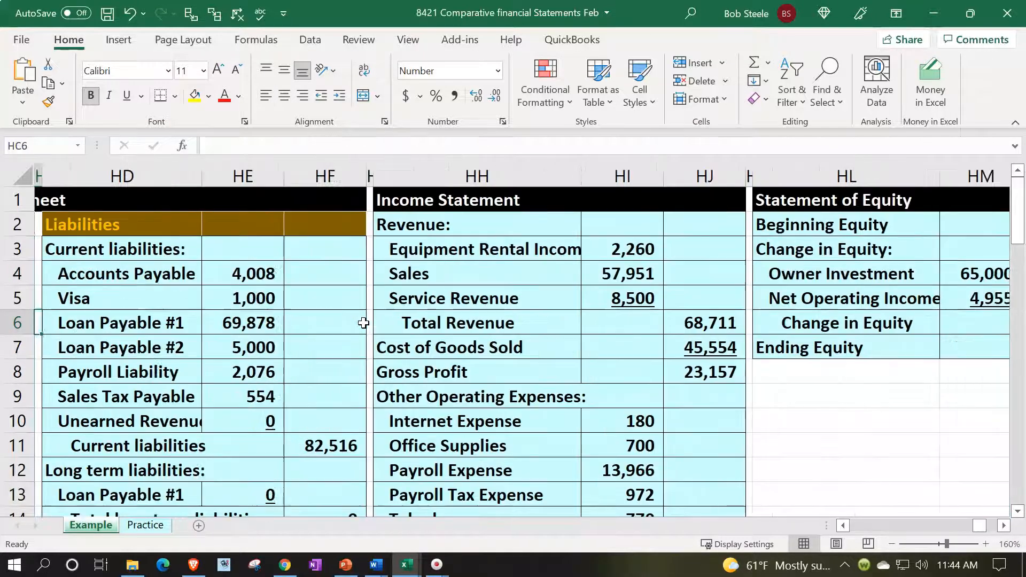
key(Left)
key(Left)
key(Left)
key(Left)
key(Left)
key(Left)
key(Left)
key(Left)
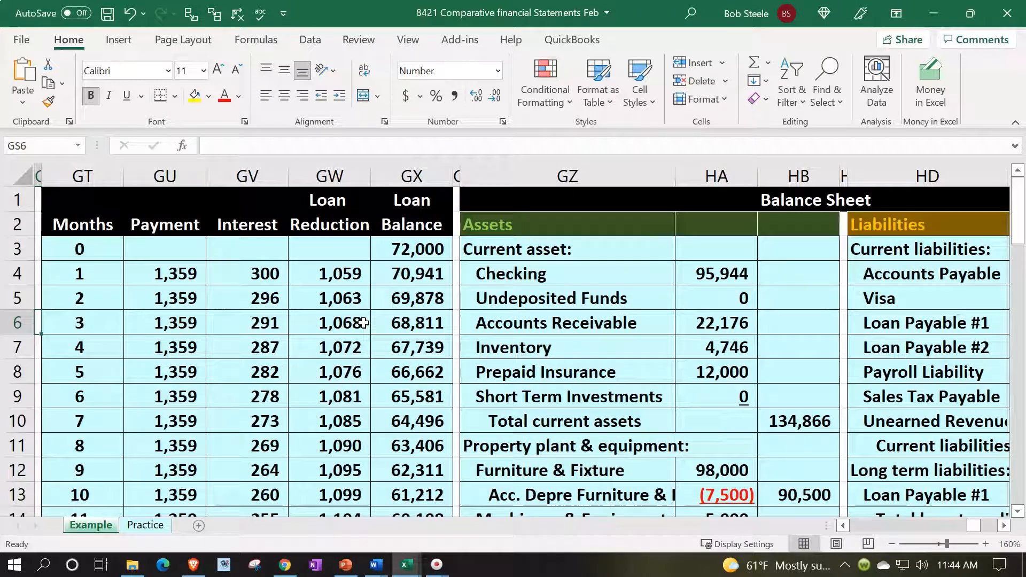
key(Right)
key(Right)
key(Right)
key(Right)
key(Right)
key(Right)
key(Right)
key(Right)
key(Right)
key(Right)
key(Right)
key(Right)
key(Right)
key(Right)
key(Right)
key(Right)
key(Right)
key(Right)
key(Right)
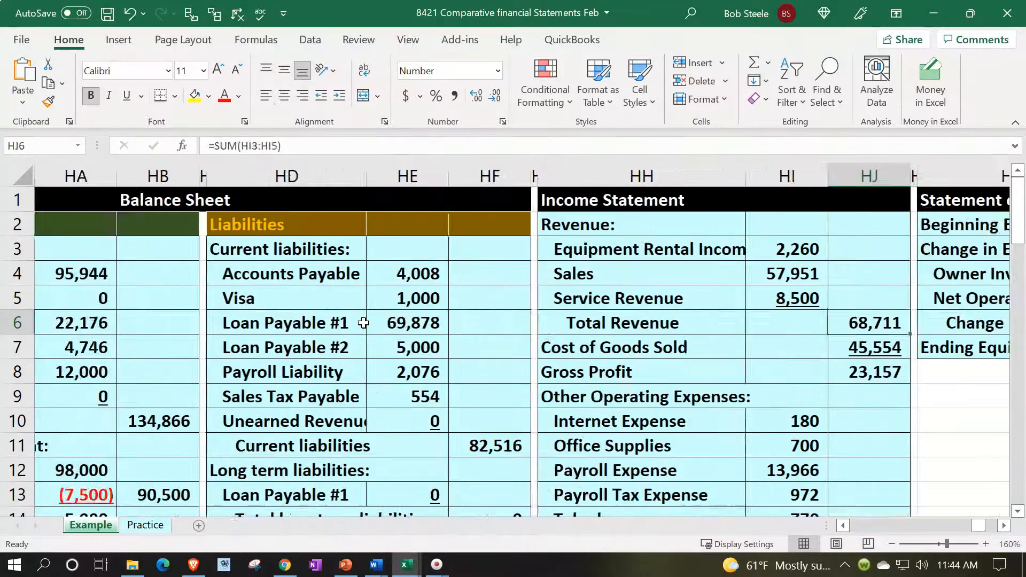
Examine the second set of financial statements on the Example sheet, from the balance sheet in column HP to the statement of equity
key(Right)
key(Right)
key(Right)
key(Right)
key(Right)
key(Right)
key(Right)
key(Right)
key(Right)
key(Right)
key(Right)
key(Right)
key(Right)
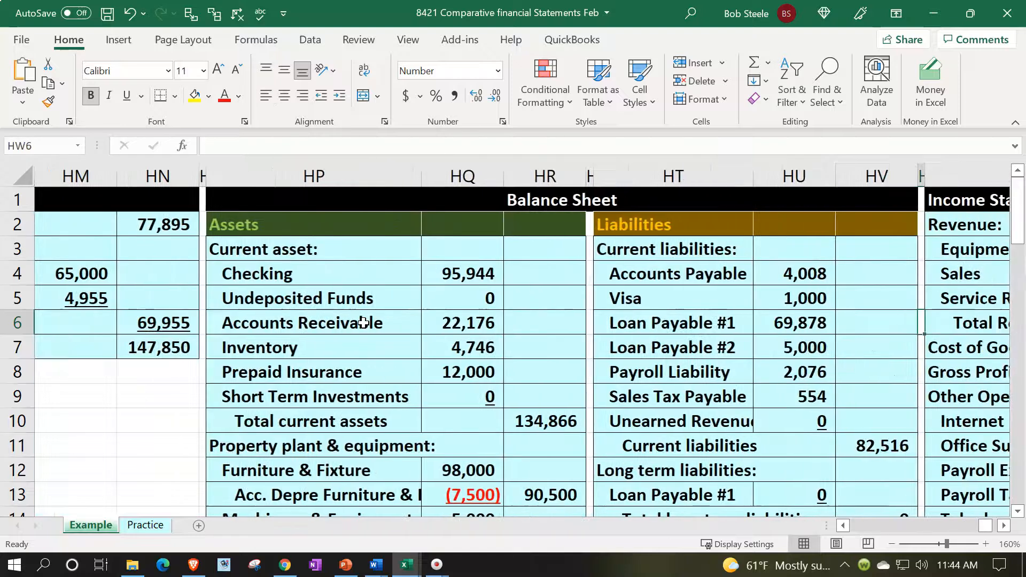
key(Left)
key(Left)
key(Left)
key(Left)
key(Left)
key(Left)
key(Left)
key(Left)
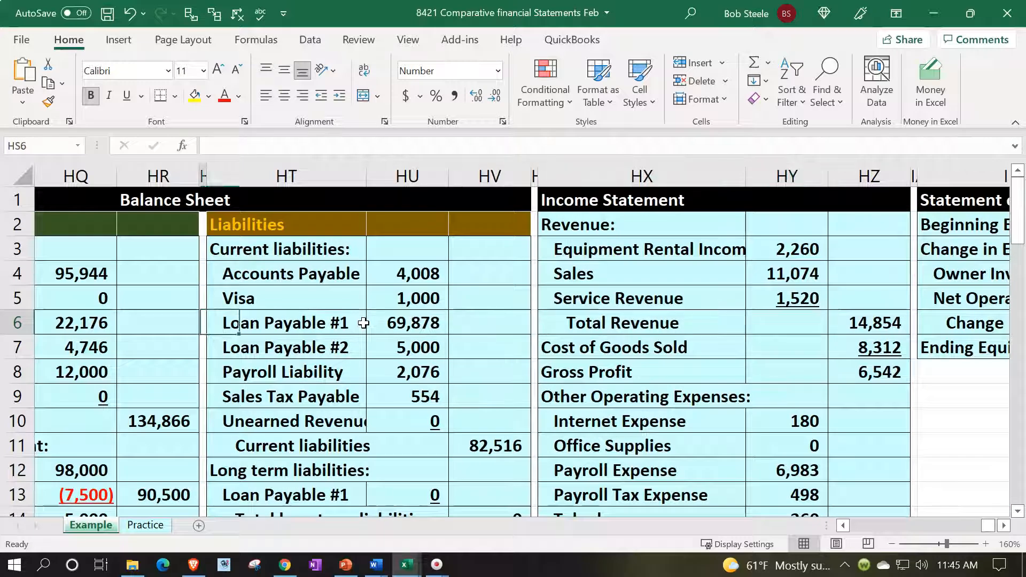
key(Left)
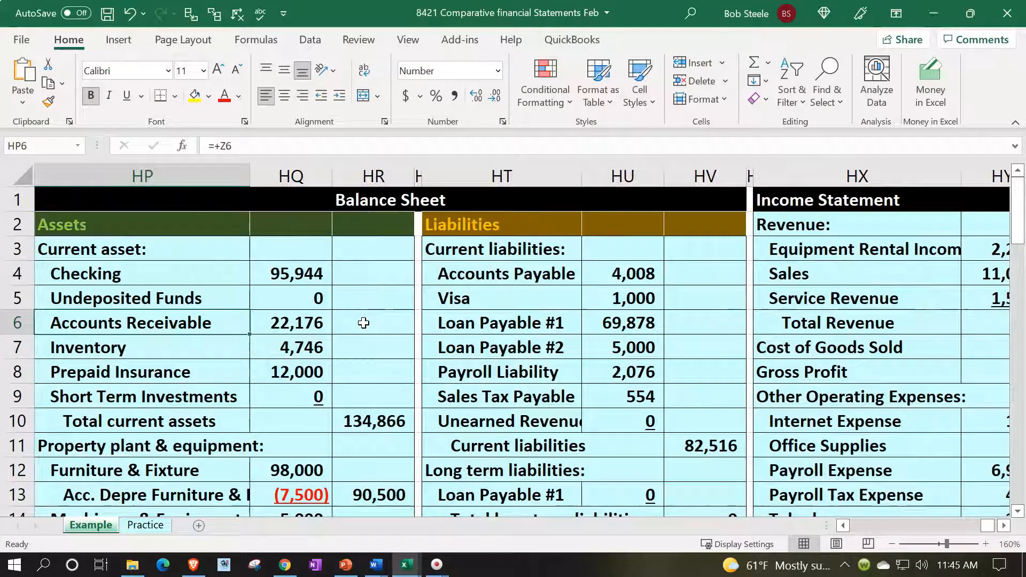
key(Right)
key(Right)
key(Right)
key(Right)
key(Right)
key(Right)
key(Right)
key(Right)
key(Right)
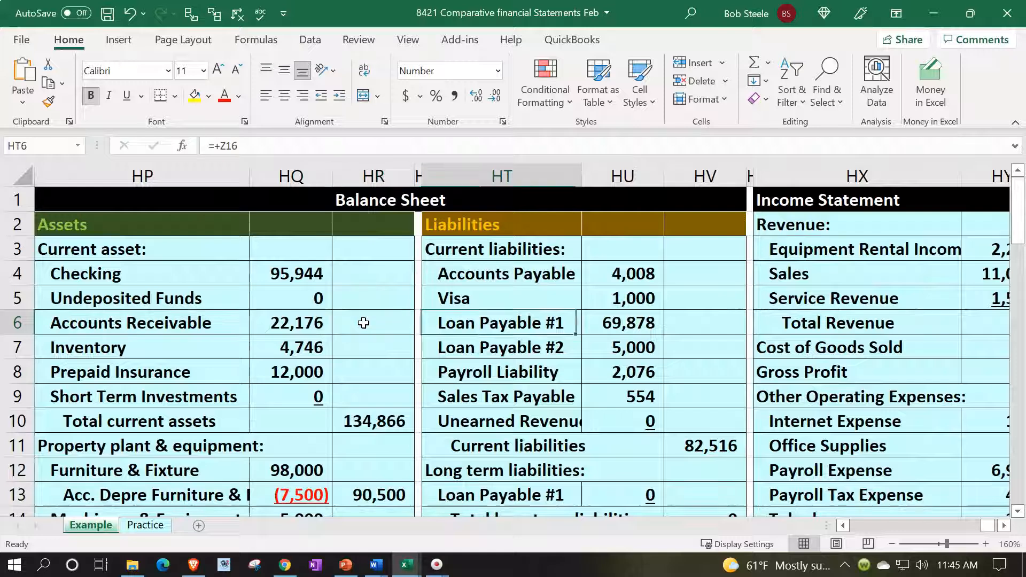
key(Right)
key(Right)
key(Right)
key(Right)
key(Right)
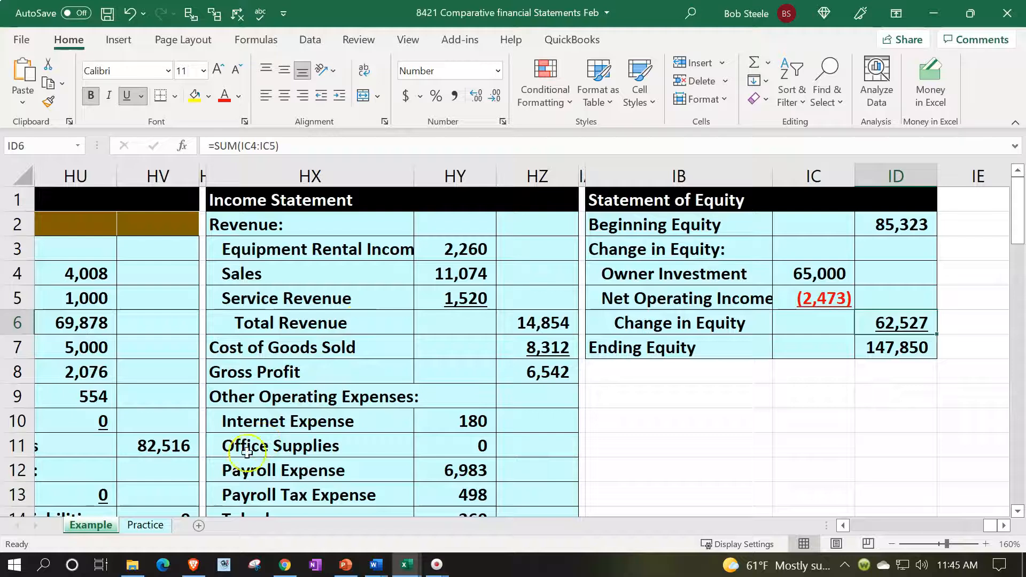
Hide columns A through Y on the Practice sheet
click(147, 526)
click(276, 401)
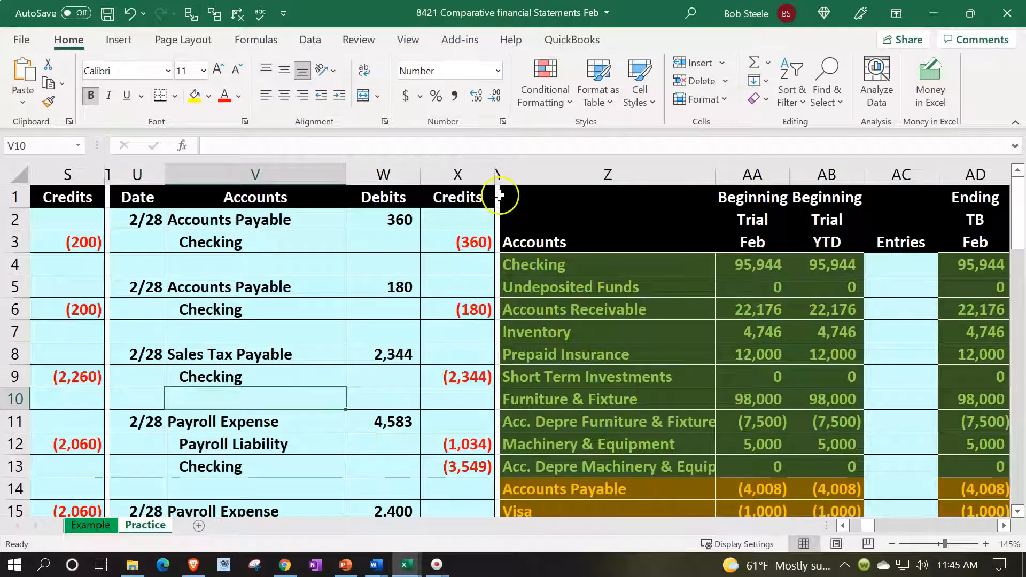
drag(497, 174, 131, 247)
right_click(242, 262)
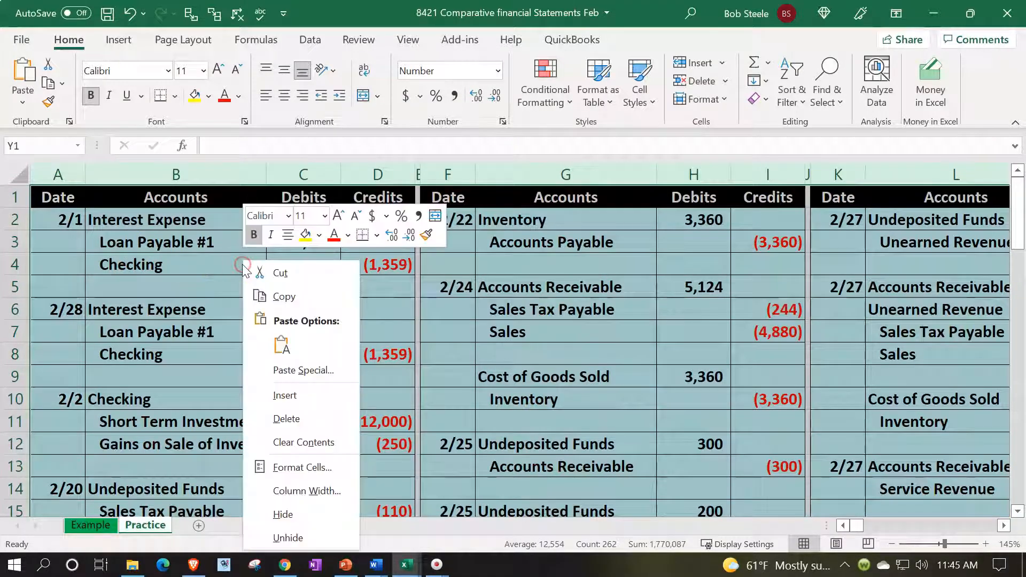
click(278, 513)
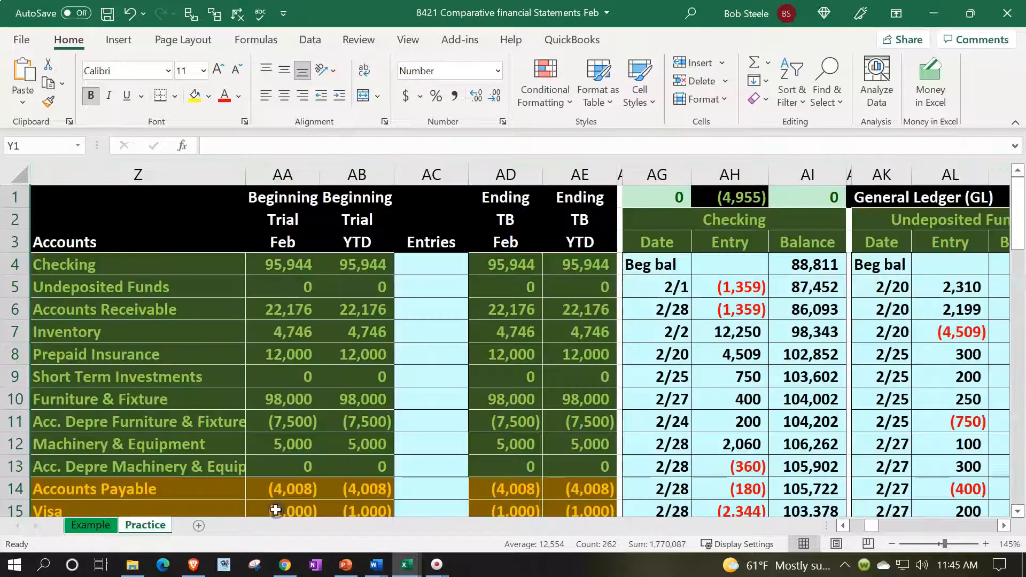
Hide the beginning trial balance and entries columns, AA through AC
click(278, 471)
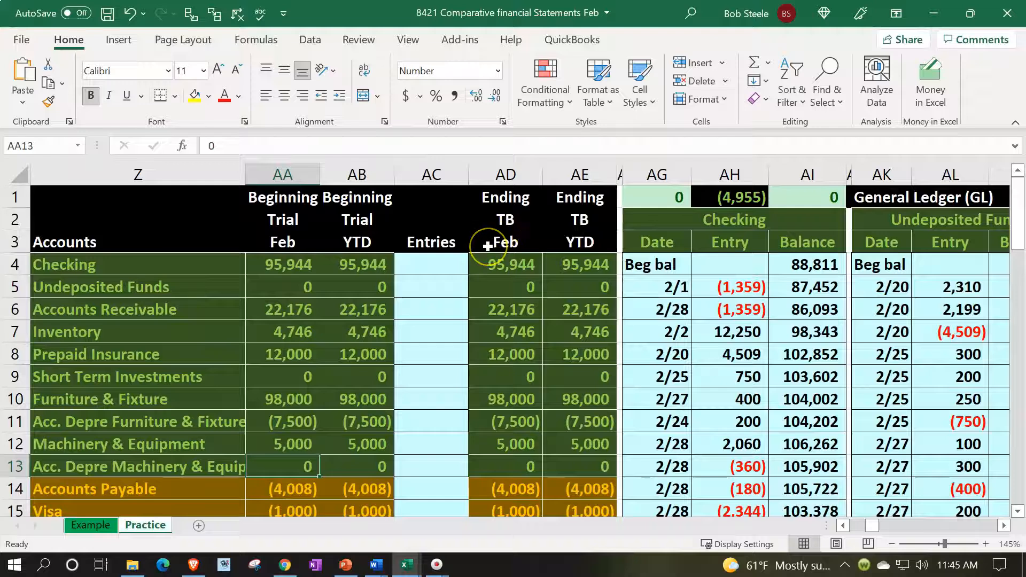
click(270, 165)
drag(280, 167, 413, 195)
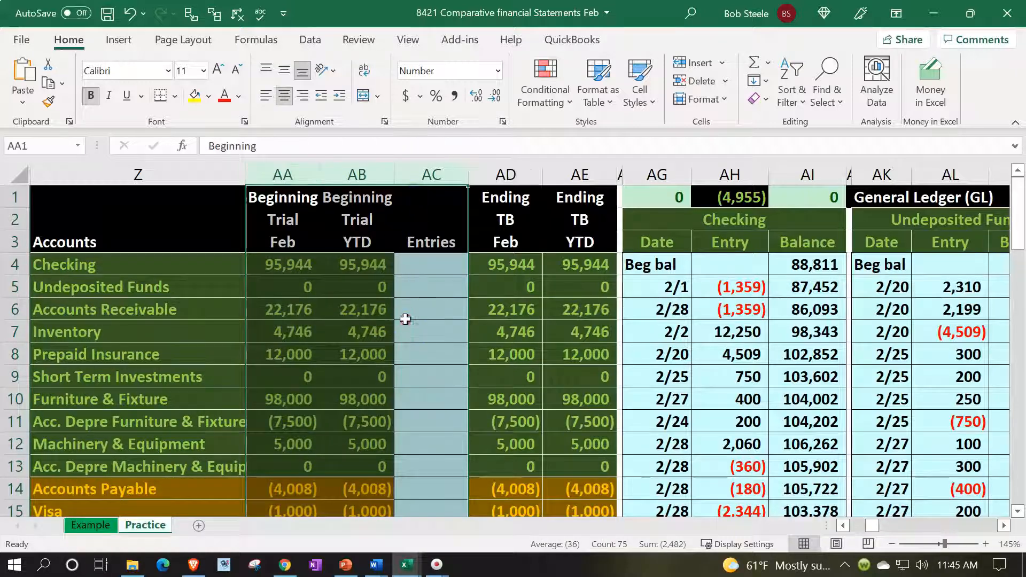
right_click(407, 321)
click(420, 316)
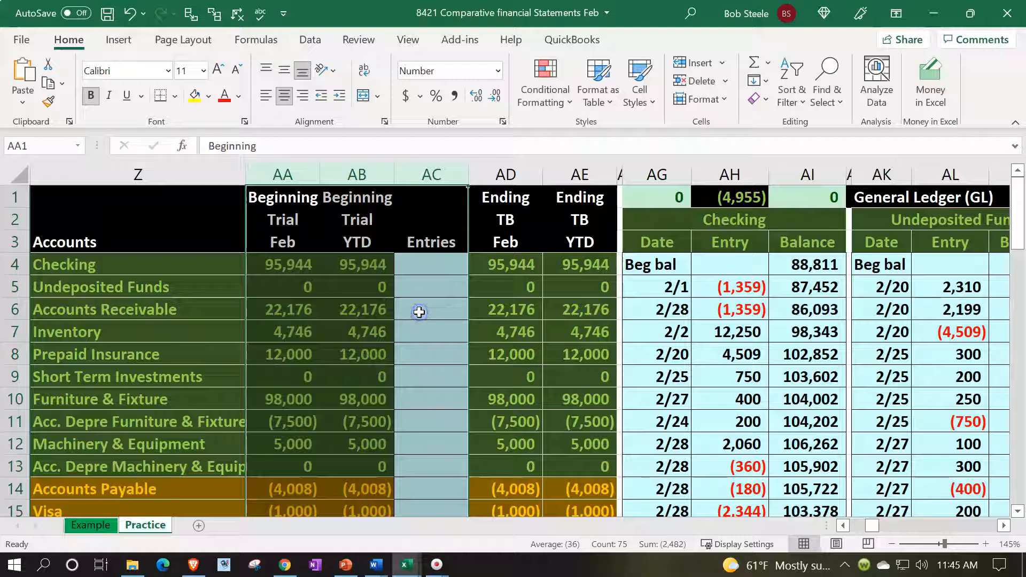
right_click(396, 320)
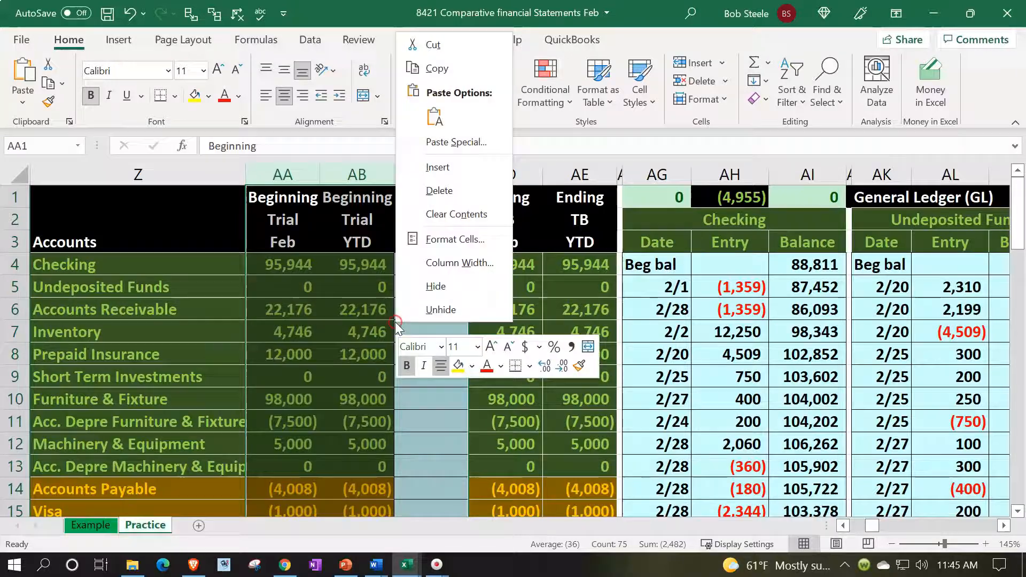
click(419, 288)
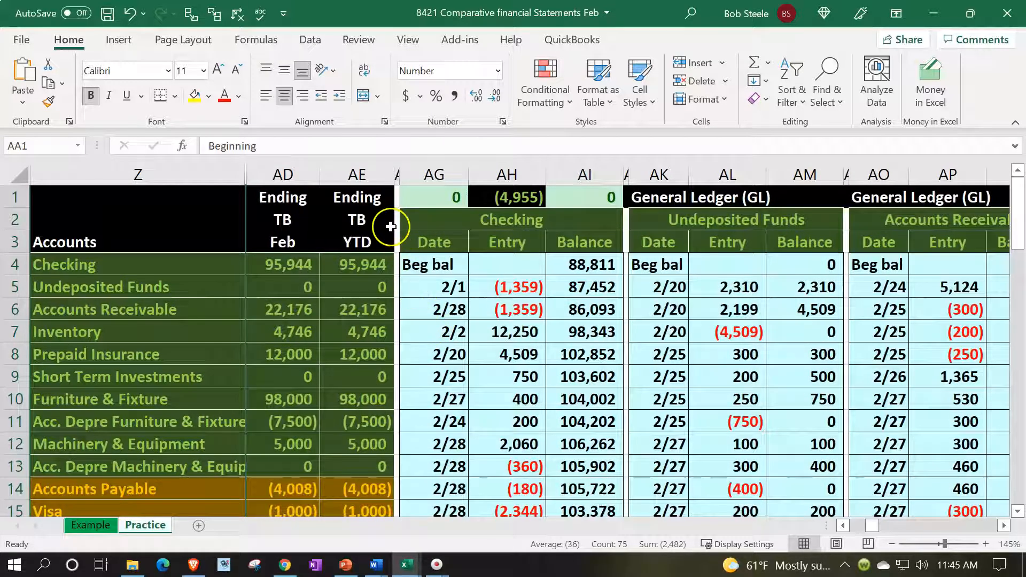
Hide the ending year-to-date trial balance in column AE
click(358, 176)
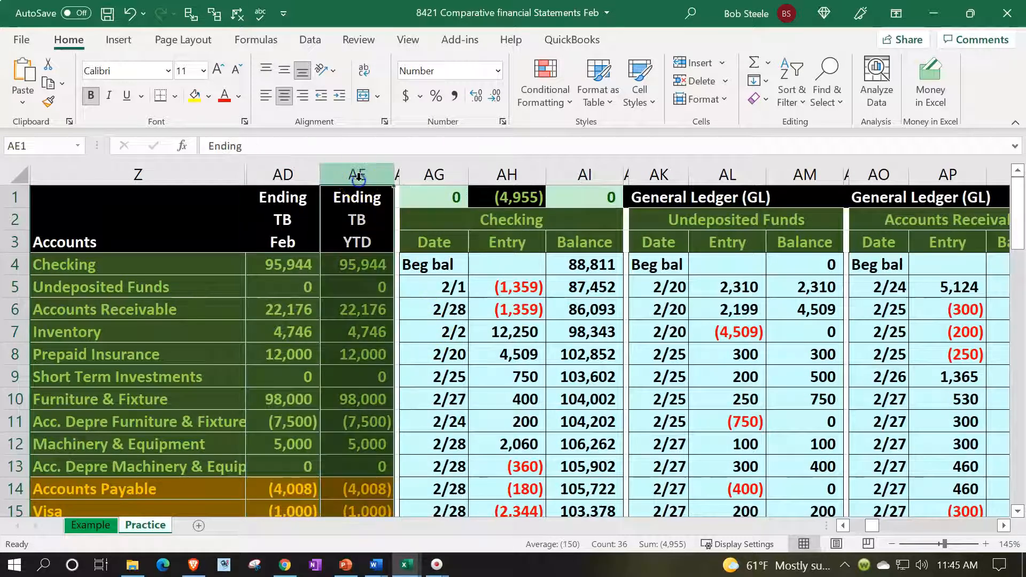
right_click(354, 273)
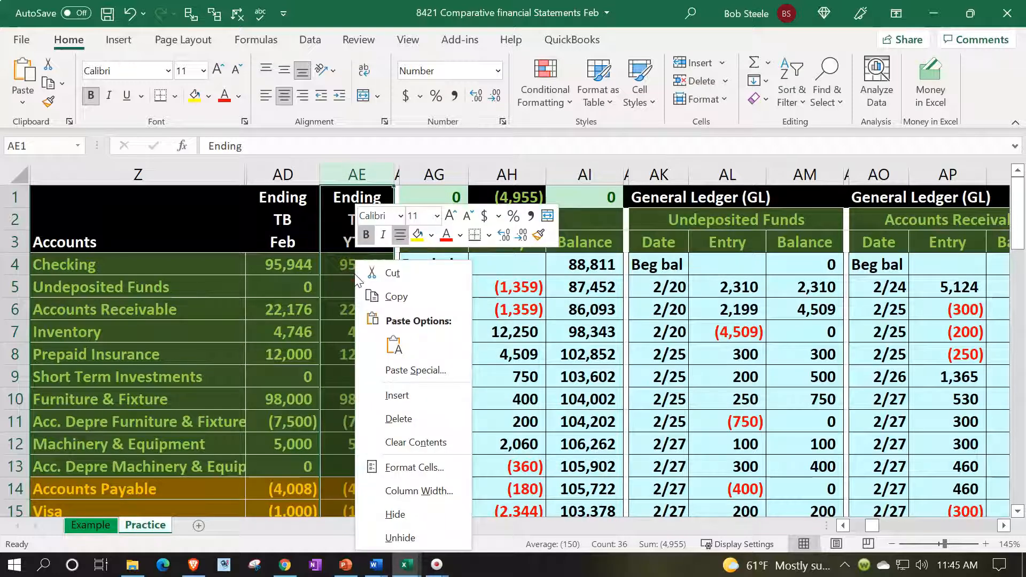
click(394, 513)
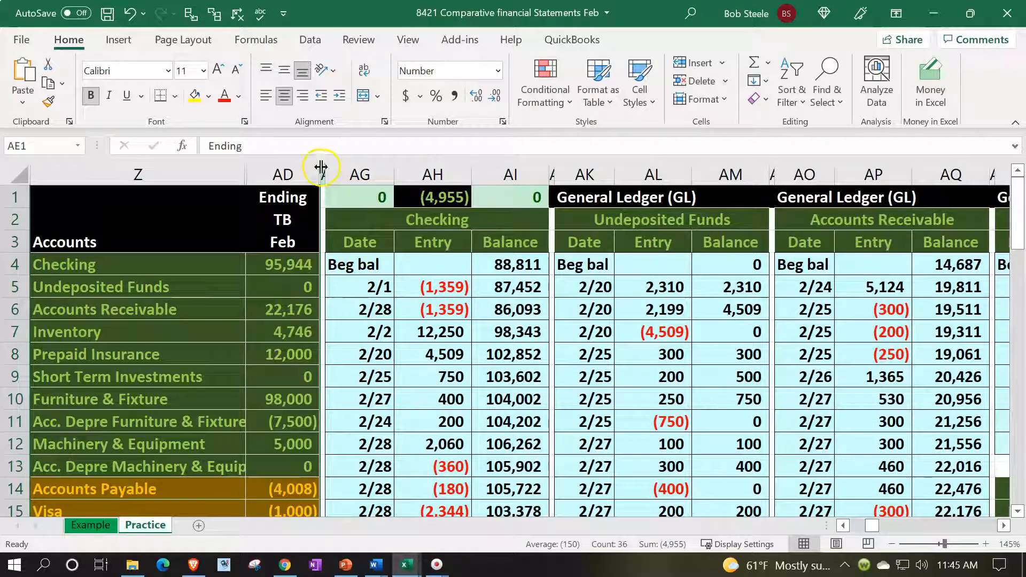
Hide columns AF through GX, covering the general ledger through the loan schedule
drag(325, 169, 270, 293)
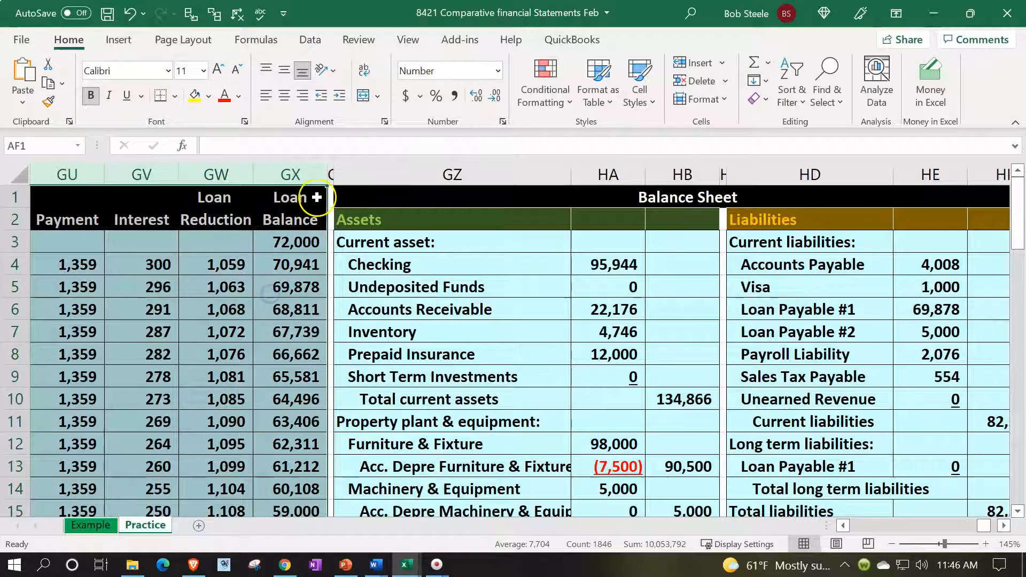
right_click(215, 309)
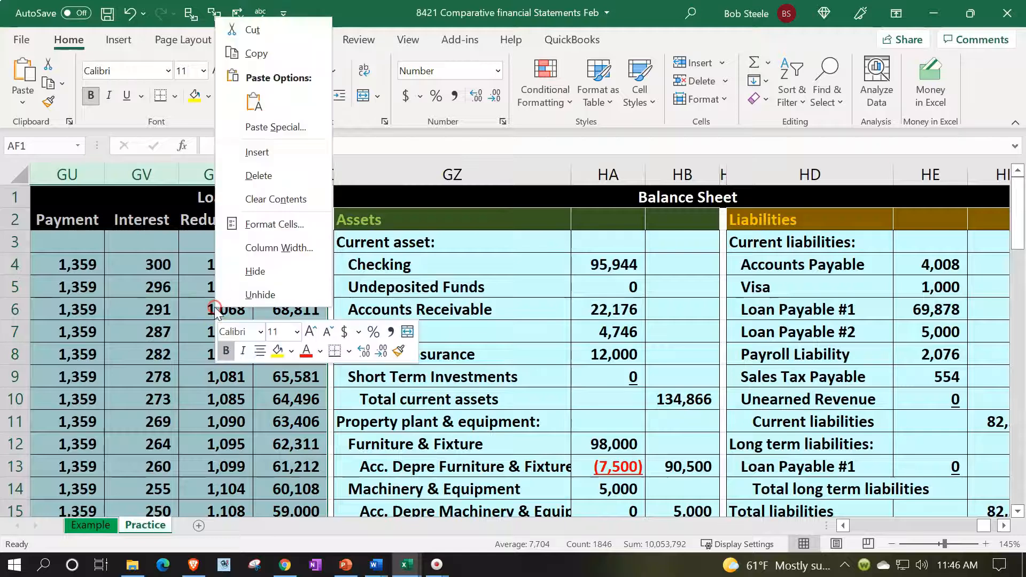
click(242, 295)
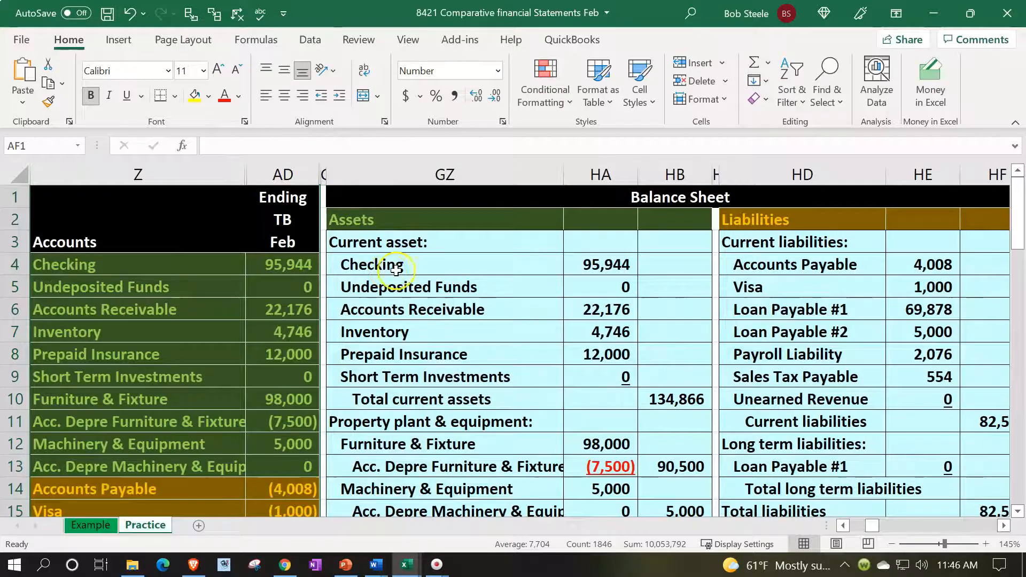
Review the balance sheet, income statement and statement of equity on the Practice sheet, returning to the trial balance accounts
click(462, 280)
key(Right)
key(Right)
key(Right)
key(Right)
key(Right)
key(Right)
key(Right)
key(Right)
key(Right)
key(Right)
key(Right)
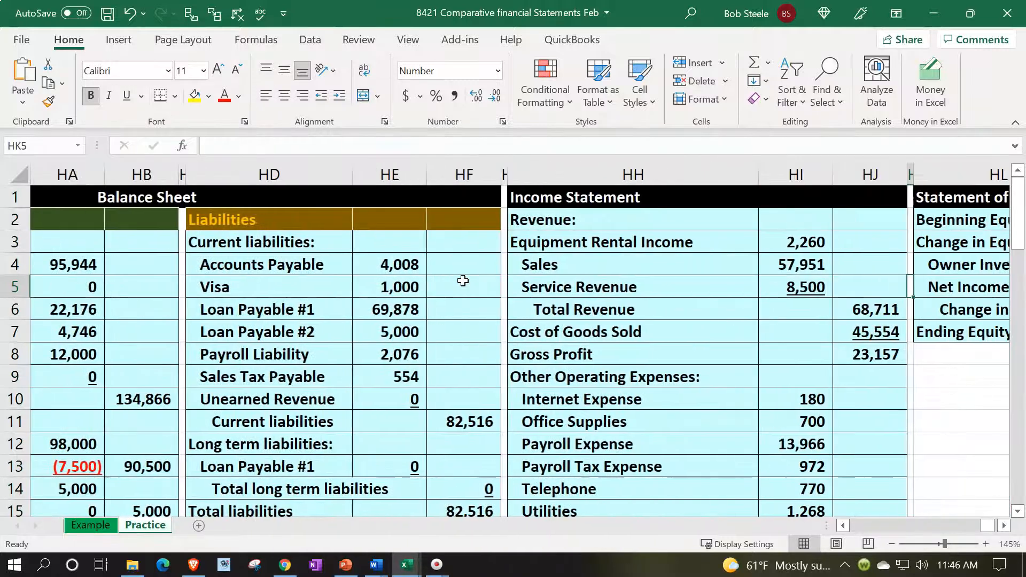
key(Right)
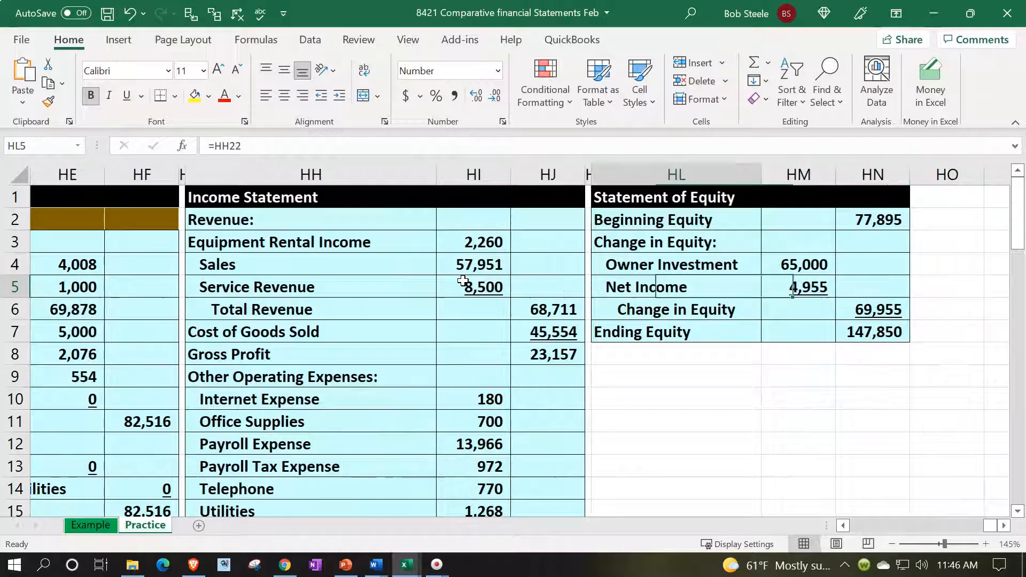
key(Left)
key(Left)
key(Left)
key(Left)
key(Left)
key(Left)
key(Left)
key(Left)
key(Left)
key(Left)
key(Left)
key(Left)
key(Left)
key(Left)
key(Left)
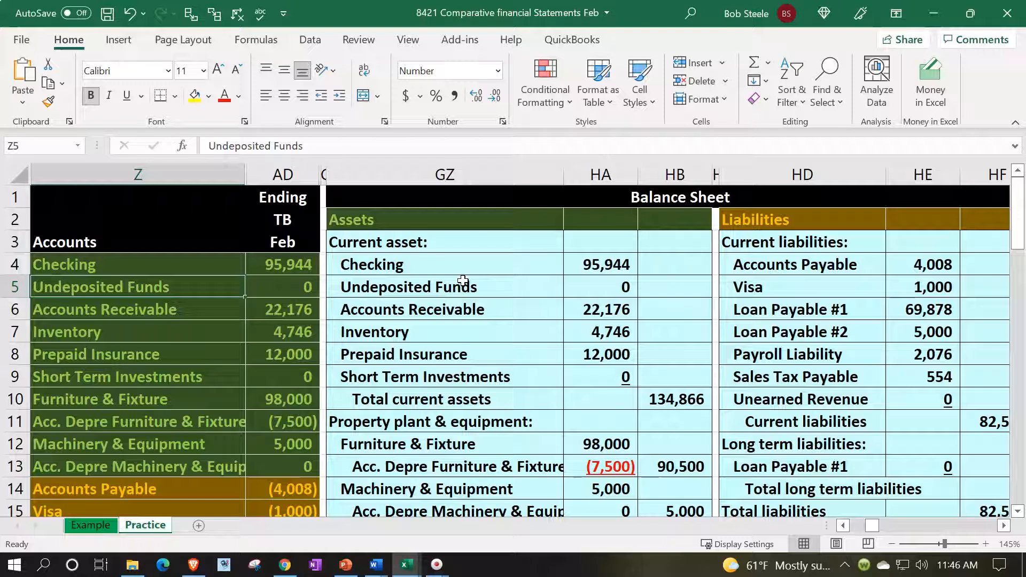
Inspect the formula behind the Checking label in the balance sheet's current assets
click(422, 265)
double_click(418, 264)
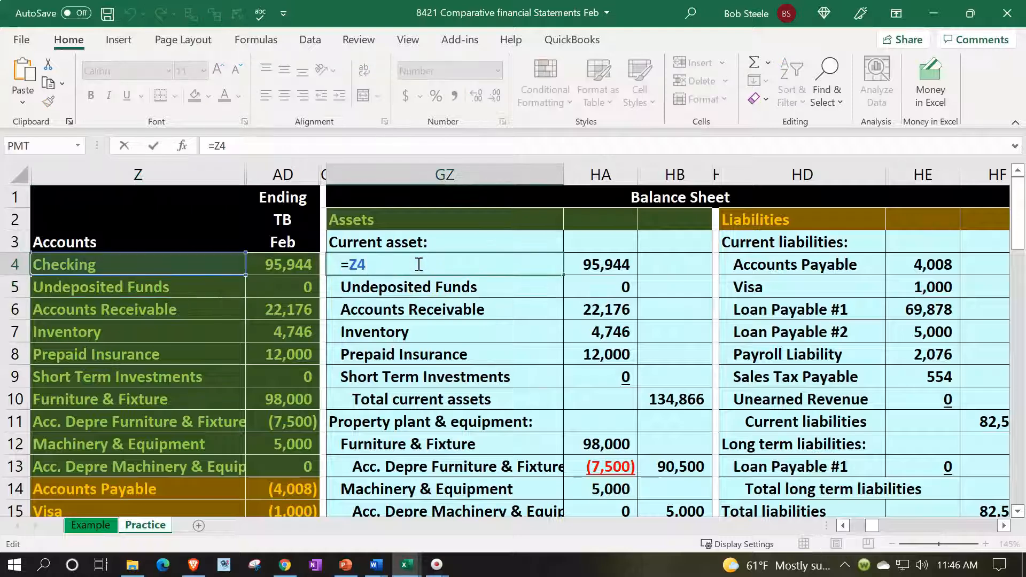
key(Return)
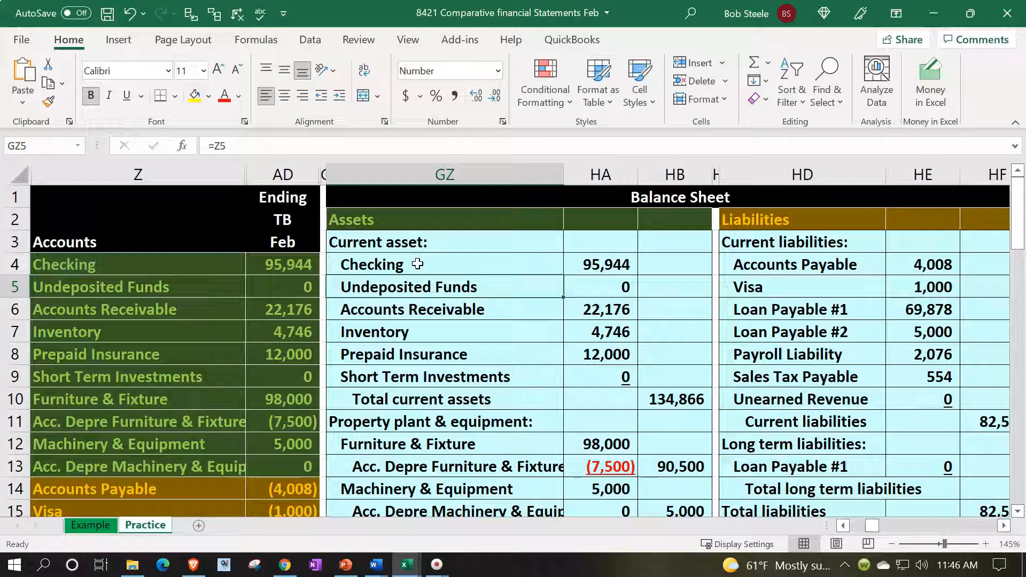
Copy the full set of financial statements in columns GY through HN and paste it starting at cell HO1
click(374, 178)
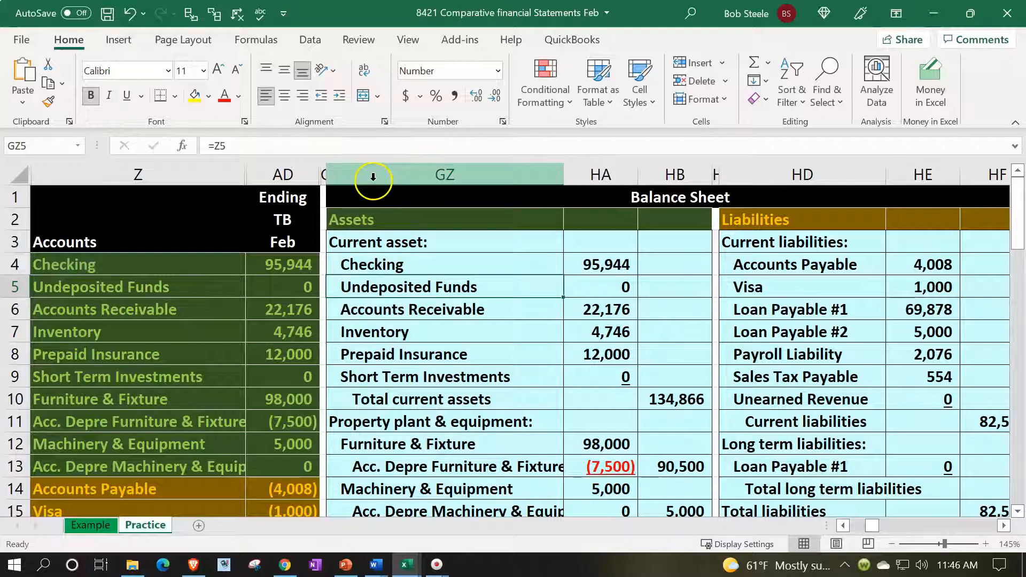
drag(548, 191, 763, 195)
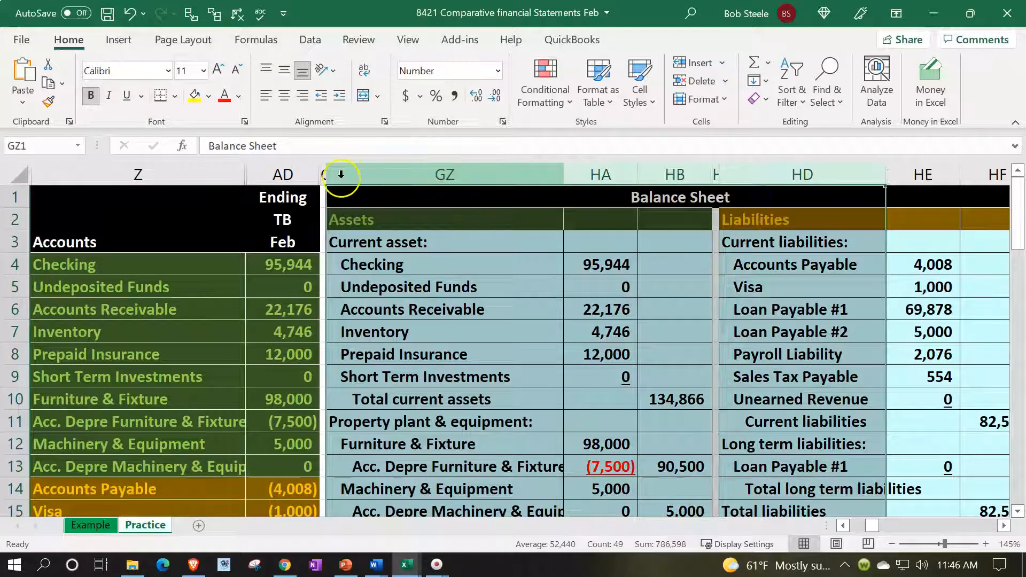
drag(321, 169, 959, 213)
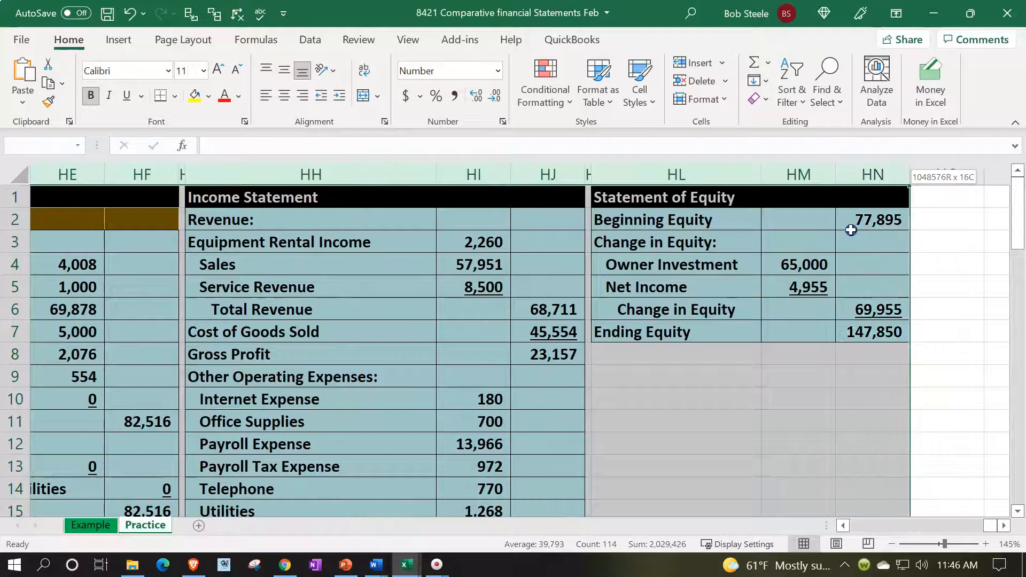
drag(851, 230, 851, 230)
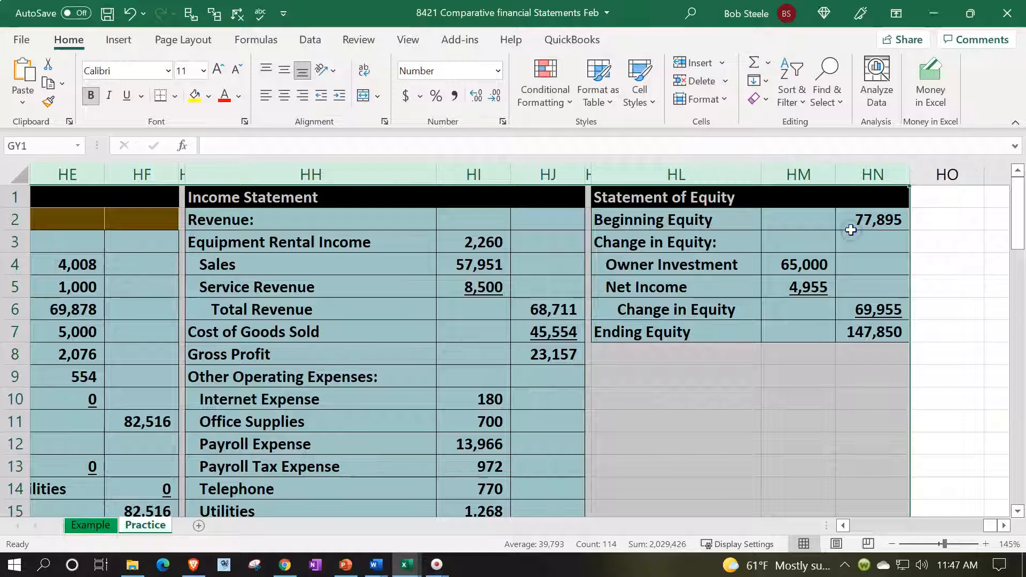
key(ctrl+c)
click(948, 197)
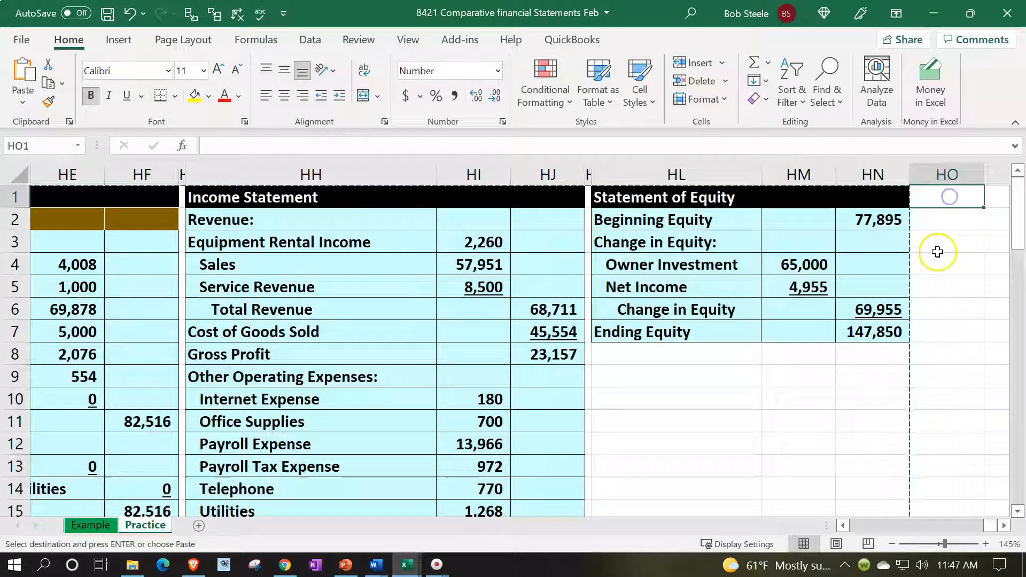
key(ctrl+v)
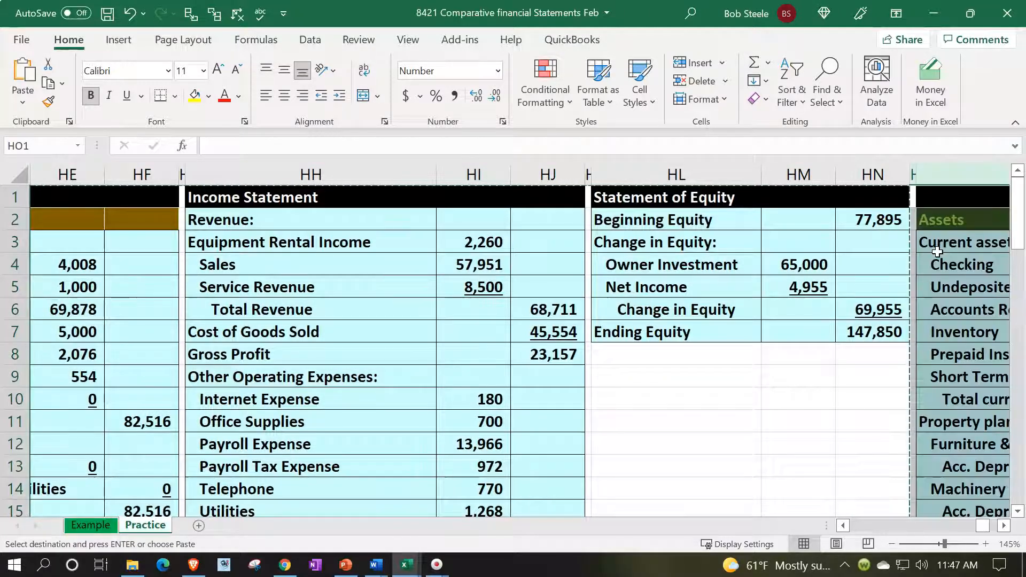
Review the pasted balance sheet alongside the original statements, returning to the trial balance accounts in column Z
click(874, 283)
key(Right)
key(Right)
key(Right)
key(Right)
key(Right)
key(Right)
key(Right)
key(Right)
key(Right)
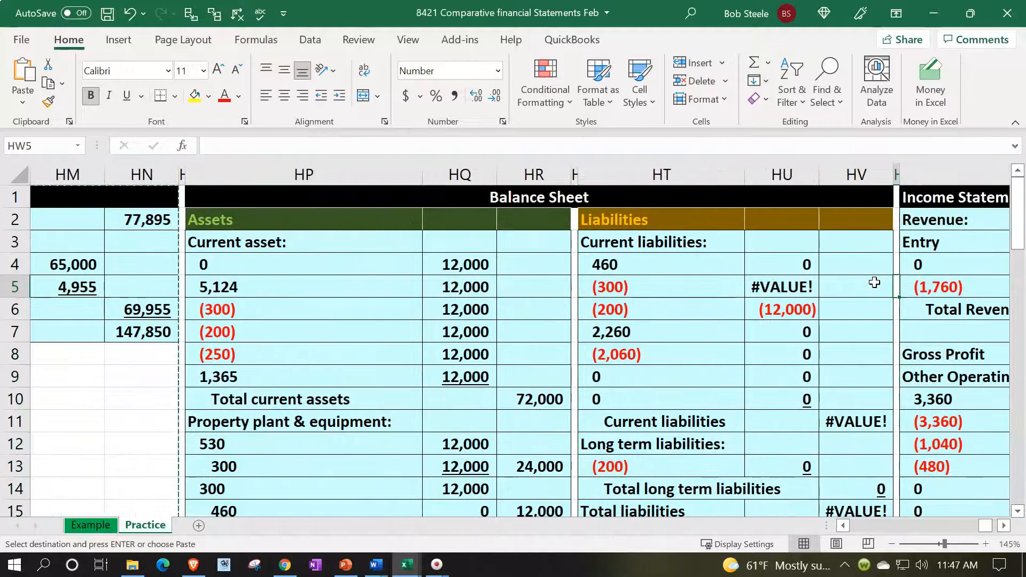
key(Left)
key(Left)
key(Left)
key(Left)
key(Left)
key(Left)
key(Left)
key(Left)
key(Left)
key(Left)
key(Left)
key(Left)
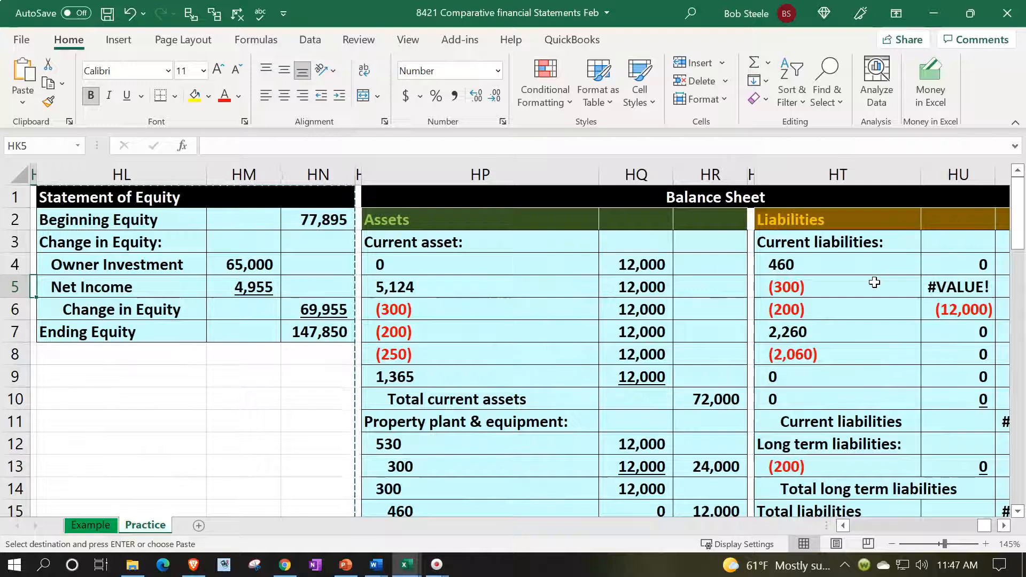
key(Left)
key(Left)
key(Left)
key(Left)
key(Left)
key(Left)
key(Left)
key(Left)
key(Left)
key(Left)
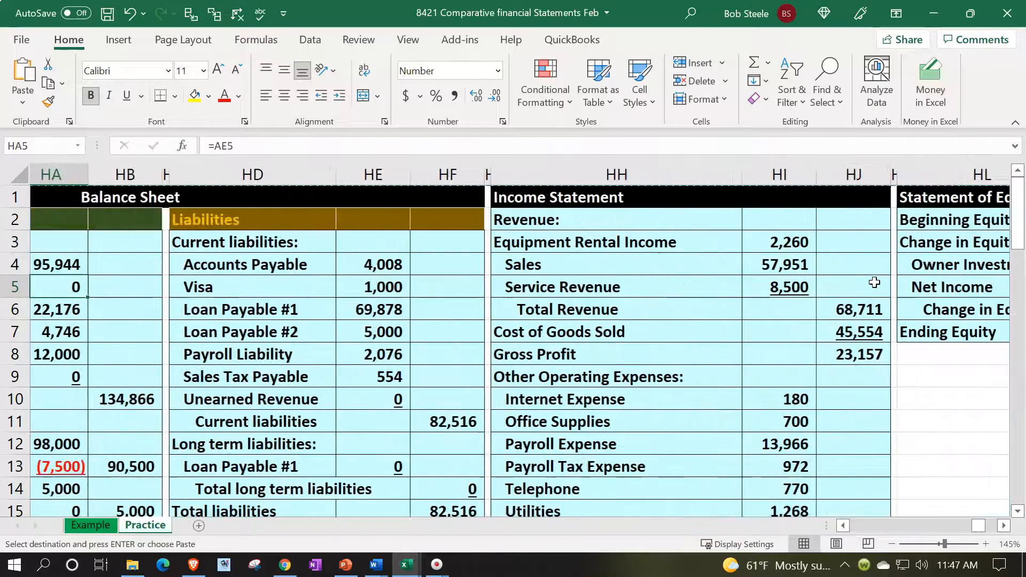
key(Left)
key(Left)
key(Left)
key(Left)
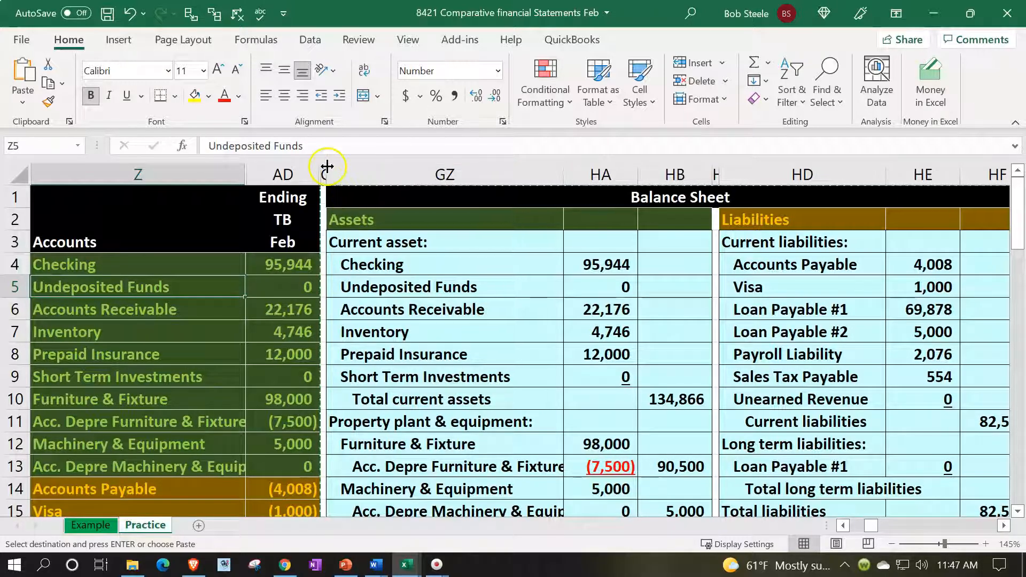
Hide columns GY through HN, covering the original balance sheet, income statement and statement of equity
drag(323, 170, 711, 205)
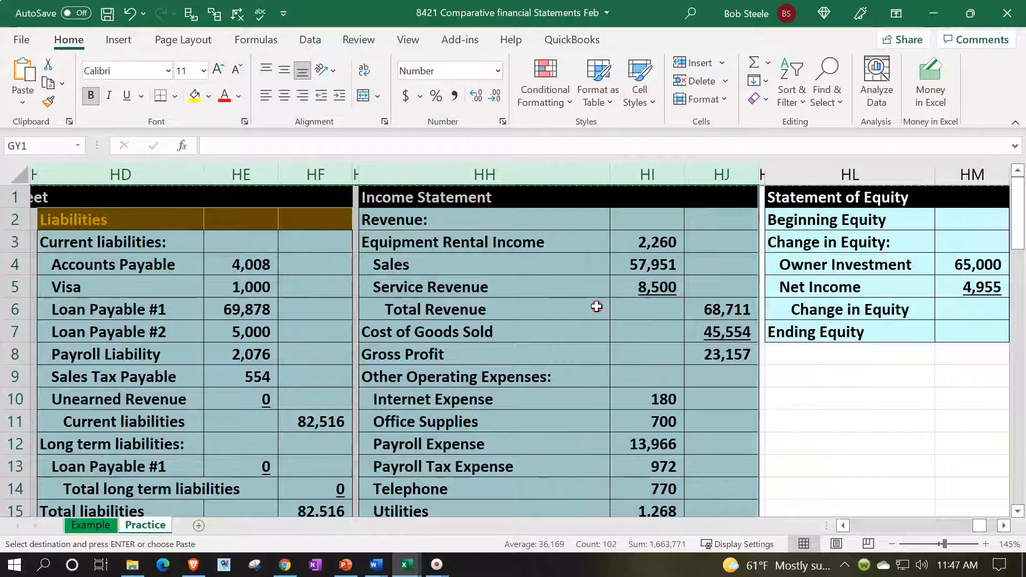
right_click(598, 307)
click(637, 271)
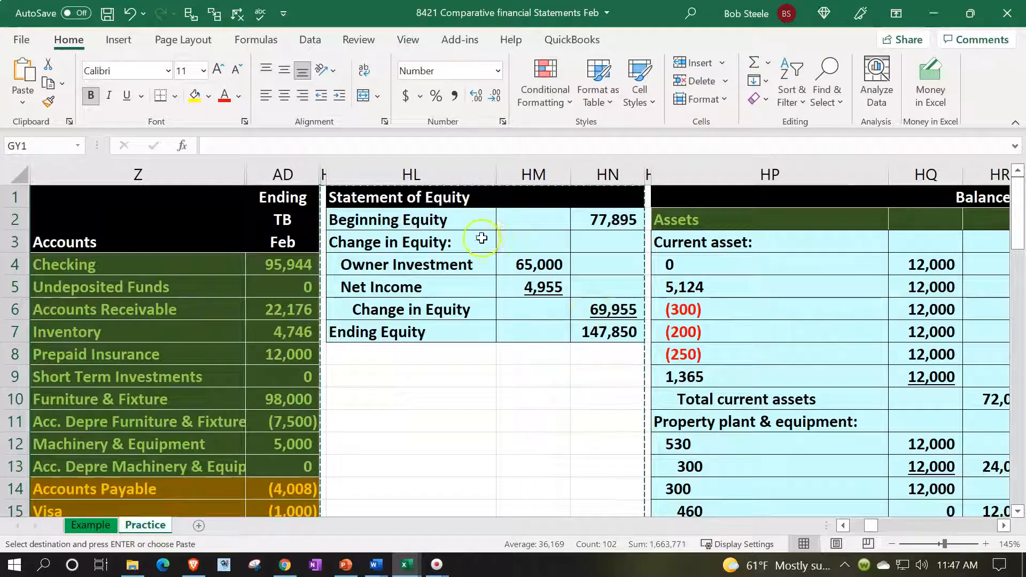
drag(325, 172, 609, 173)
right_click(518, 303)
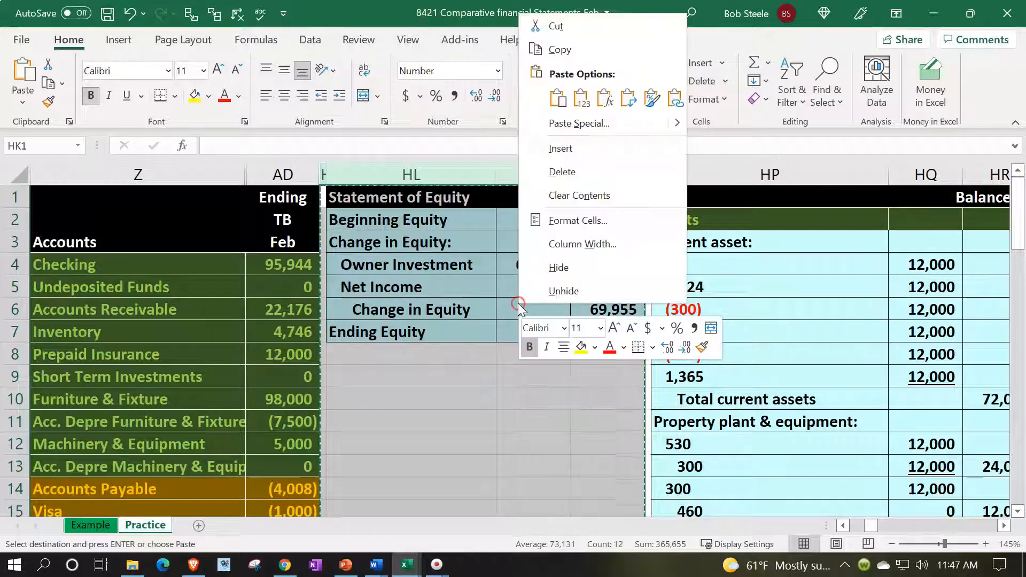
click(554, 267)
click(501, 302)
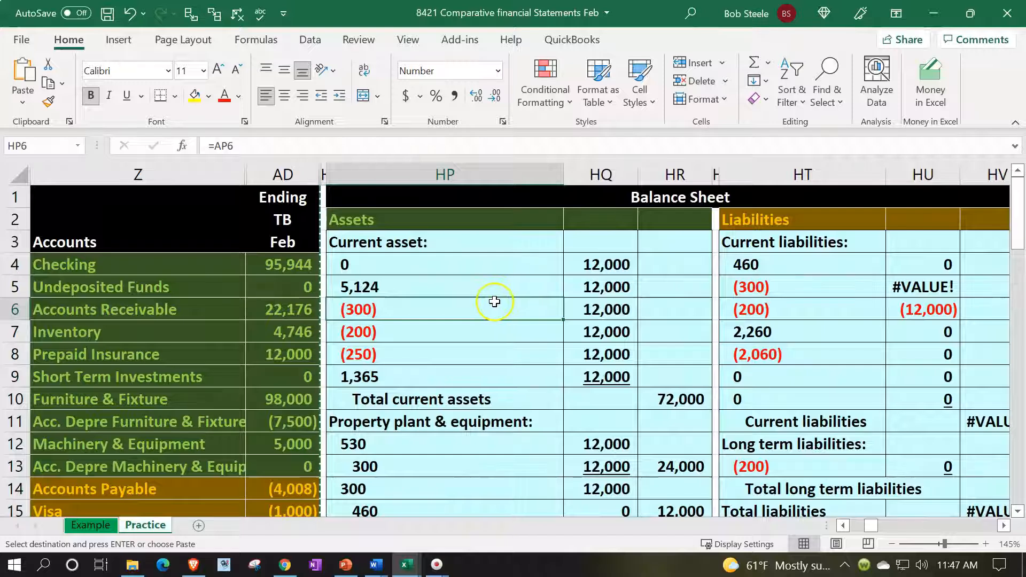
Clear the copied current asset entries in HP4:HQ9 and the property, plant and equipment entries in HP12:HR15
click(434, 267)
drag(500, 268, 600, 378)
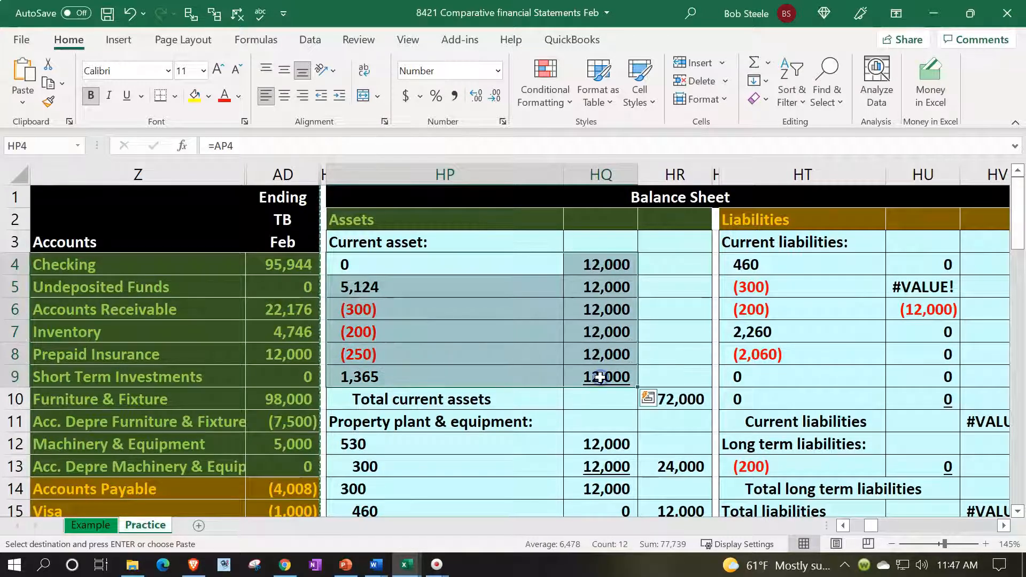
key(Delete)
scroll(507, 367, down, 2)
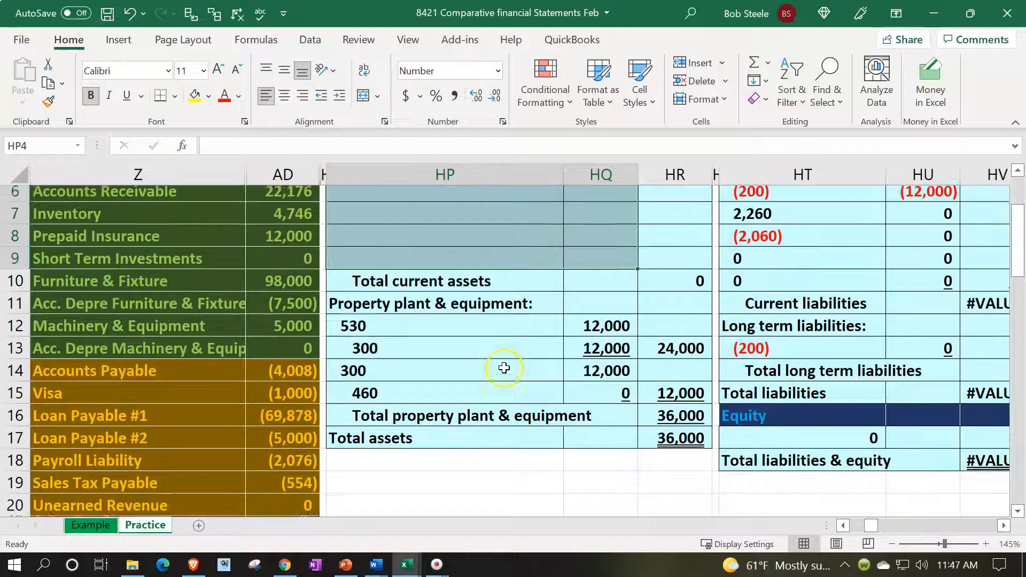
scroll(505, 368, down, 1)
click(528, 318)
drag(630, 348, 665, 370)
key(Delete)
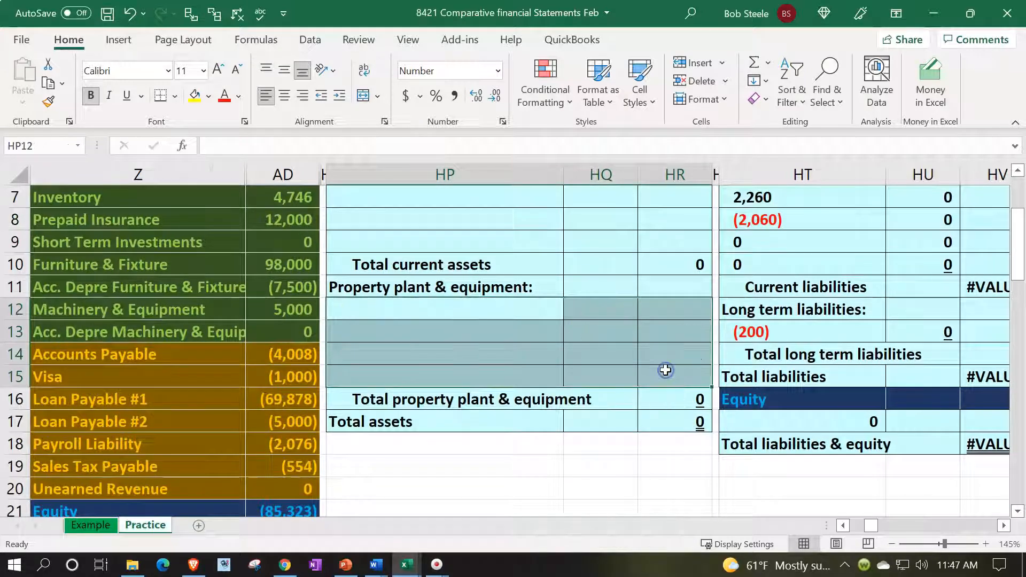
Clear the copied current liability labels and amounts in HT4:HU10
scroll(805, 373, up, 2)
drag(824, 265, 916, 393)
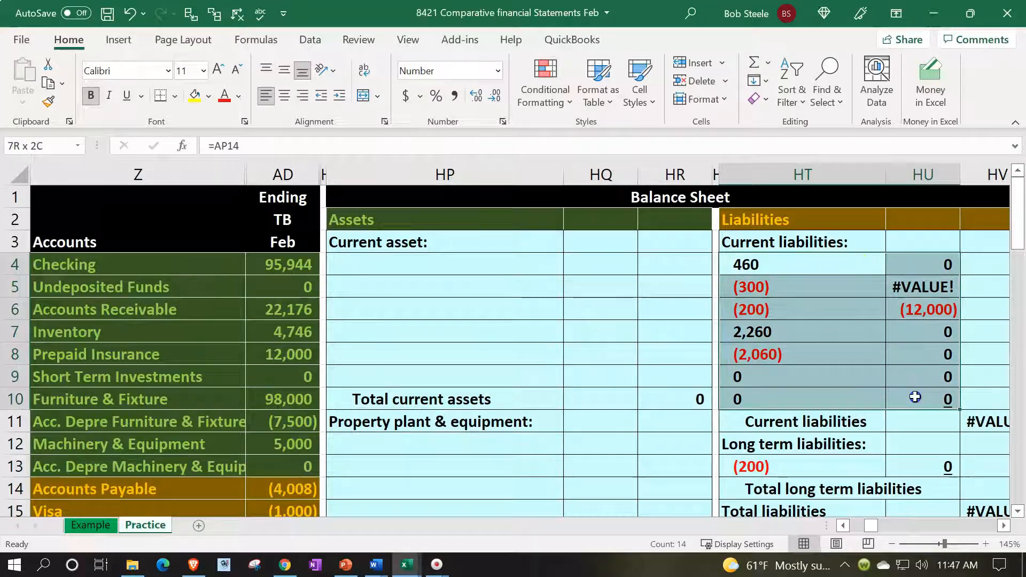
key(Delete)
Clear the copied long-term liability label in HT13 and the equity label in HT17
scroll(909, 379, down, 1)
click(817, 402)
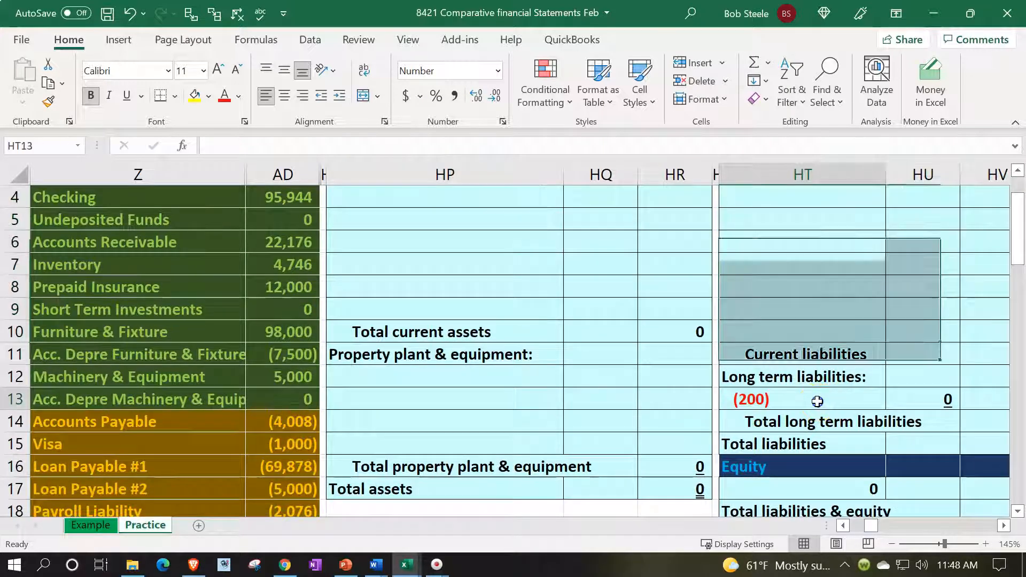
key(Delete)
scroll(818, 401, down, 2)
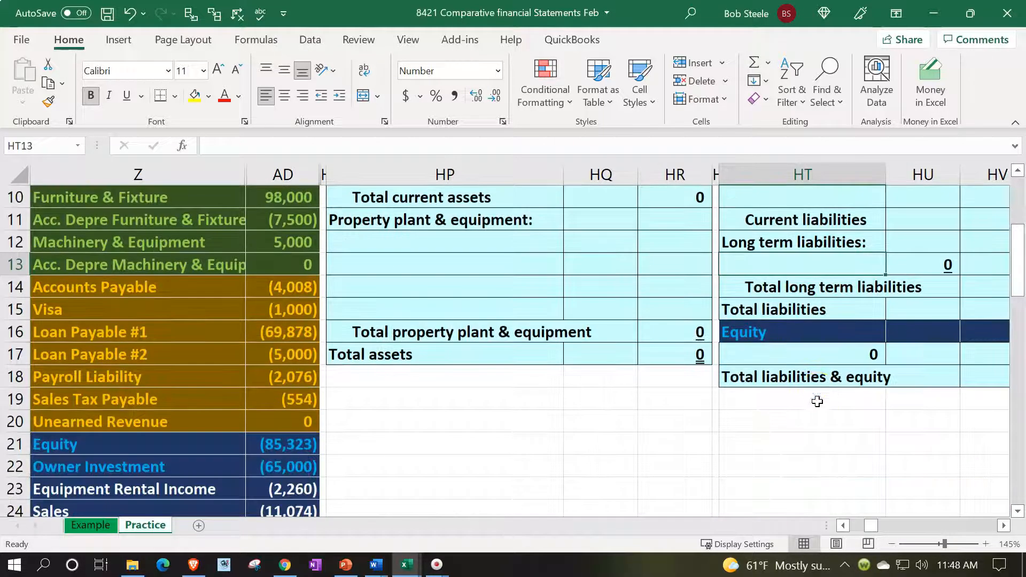
click(821, 360)
key(Delete)
Link the first current asset label in HP4 to the Checking account name in Z4
scroll(556, 415, up, 3)
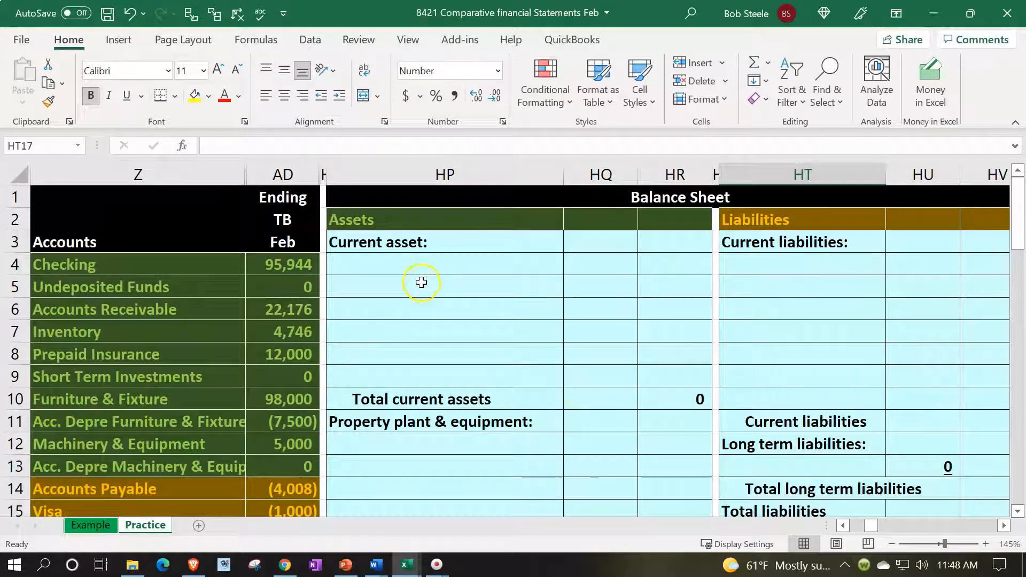
drag(159, 265, 159, 371)
click(374, 264)
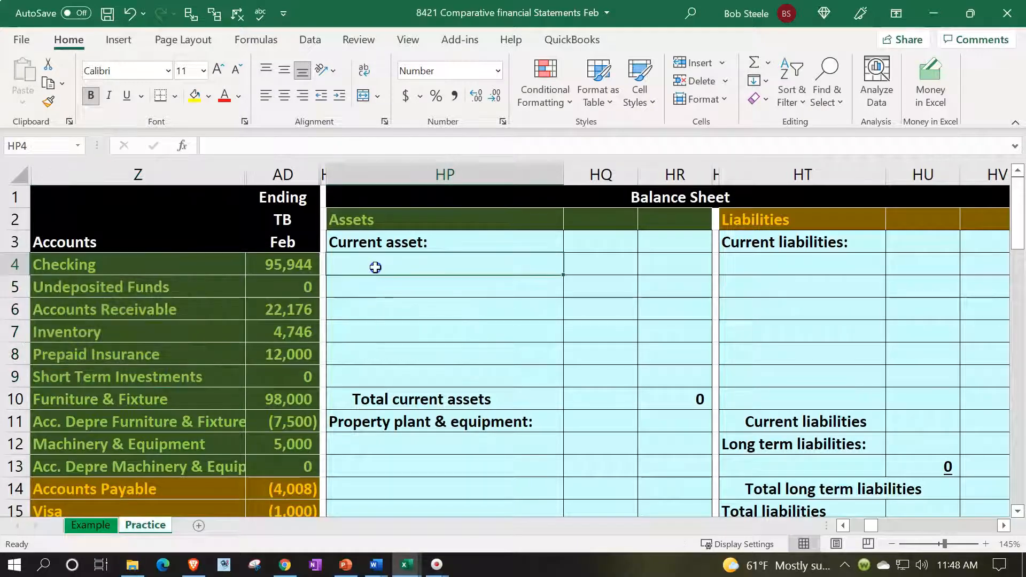
text(=)
key(Left)
key(Left)
key(Return)
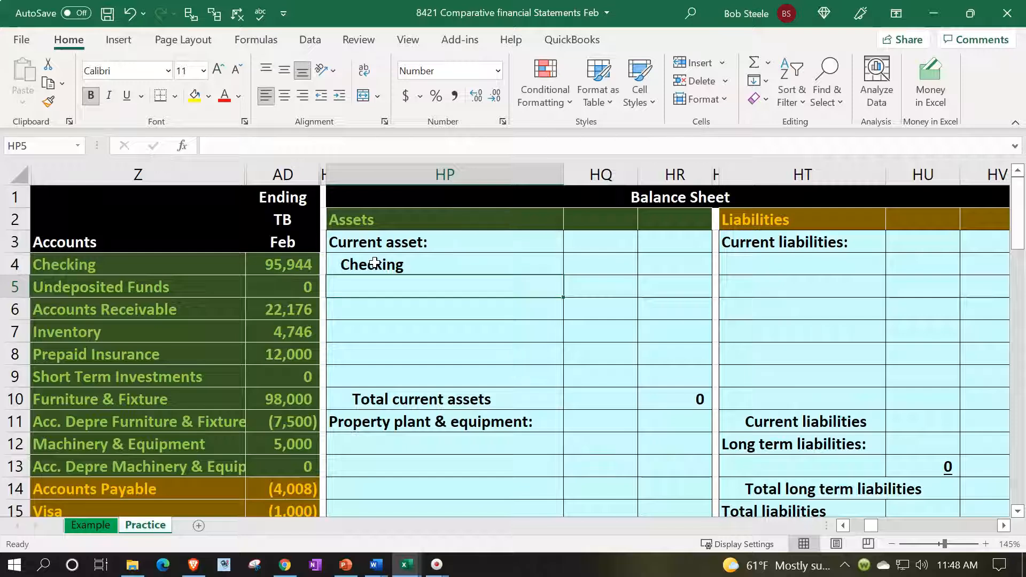
Link the Checking amount in HQ4 to the February ending trial balance in AD4
key(Right)
key(Up)
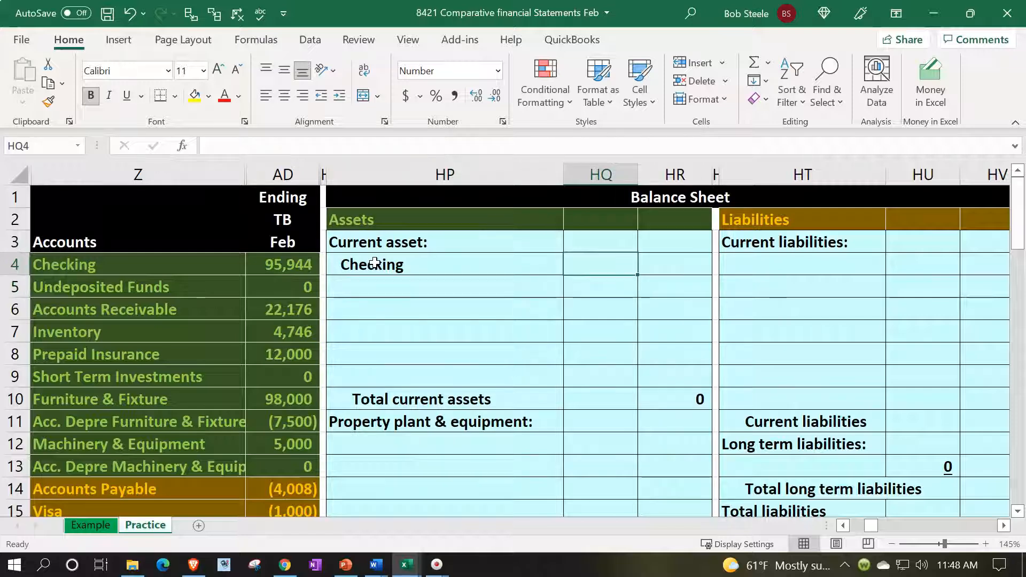
text(=)
key(Left)
key(Left)
key(Left)
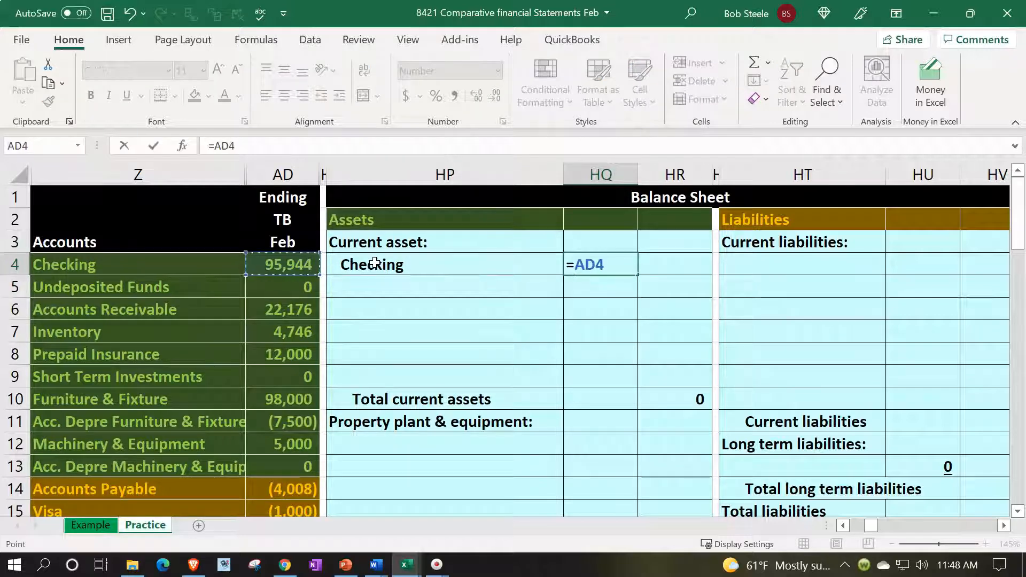
key(Return)
Fill the Checking label and amount formulas down through row 9 and underline the Short Term Investments amount in HQ9
drag(374, 262, 625, 380)
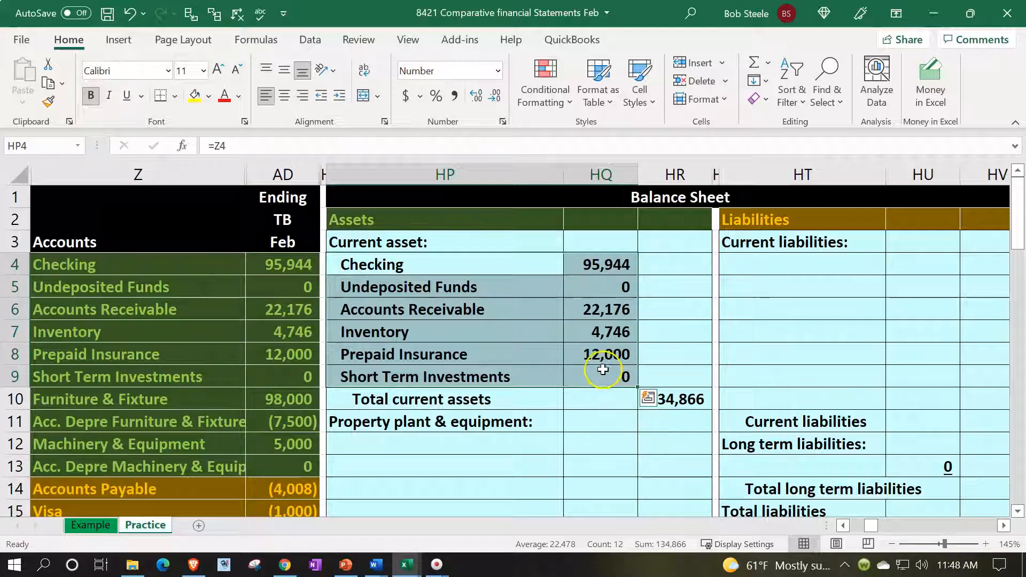
click(602, 369)
click(127, 95)
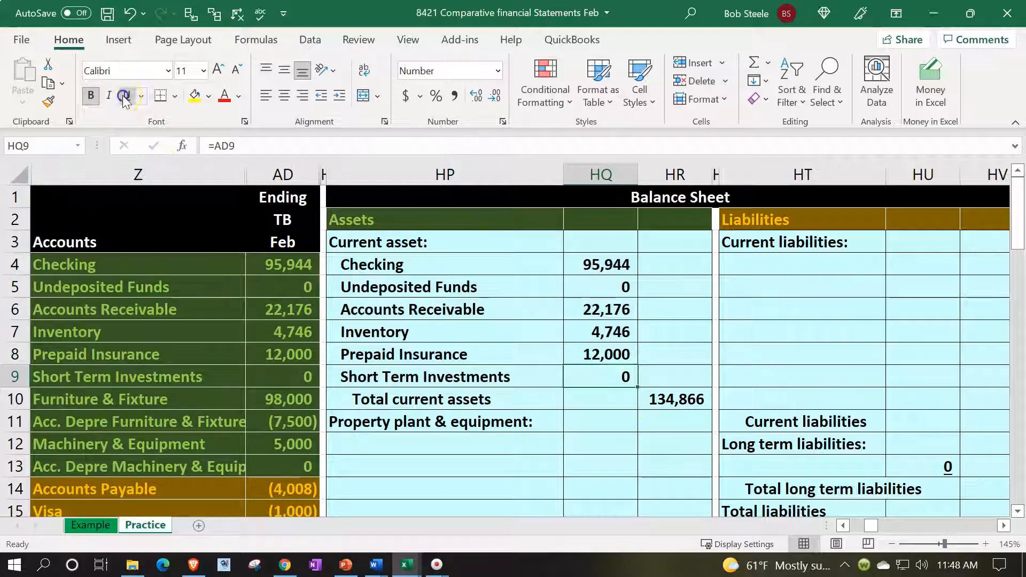
Check the Total current assets formula in HR10 against the sum of trial balance cells AD4:AD9
double_click(662, 398)
key(Return)
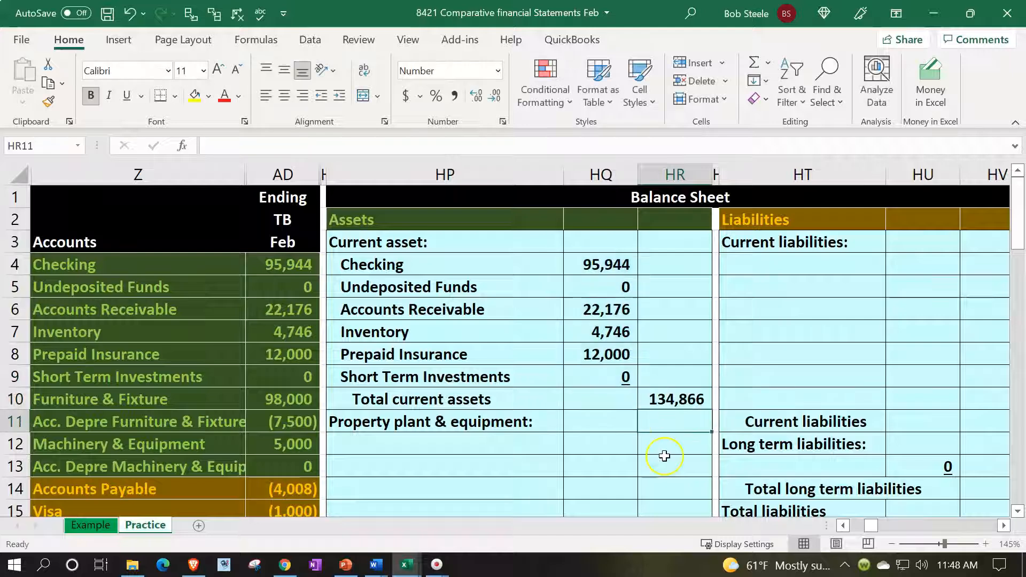
drag(286, 261, 295, 381)
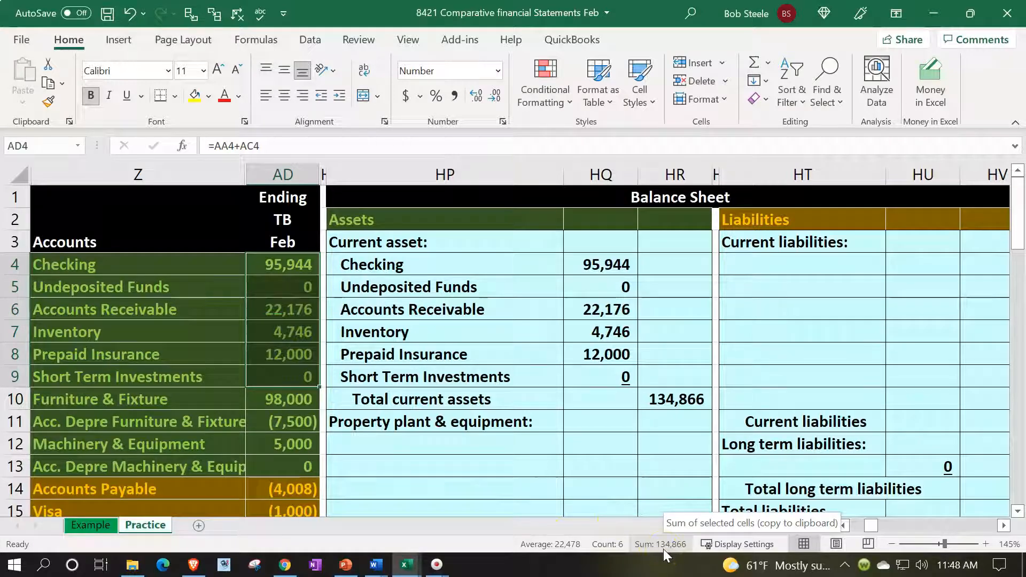
Link the first property, plant and equipment label in HP12 to the Furniture & Fixture account name in Z10
click(410, 444)
scroll(614, 381, down, 1)
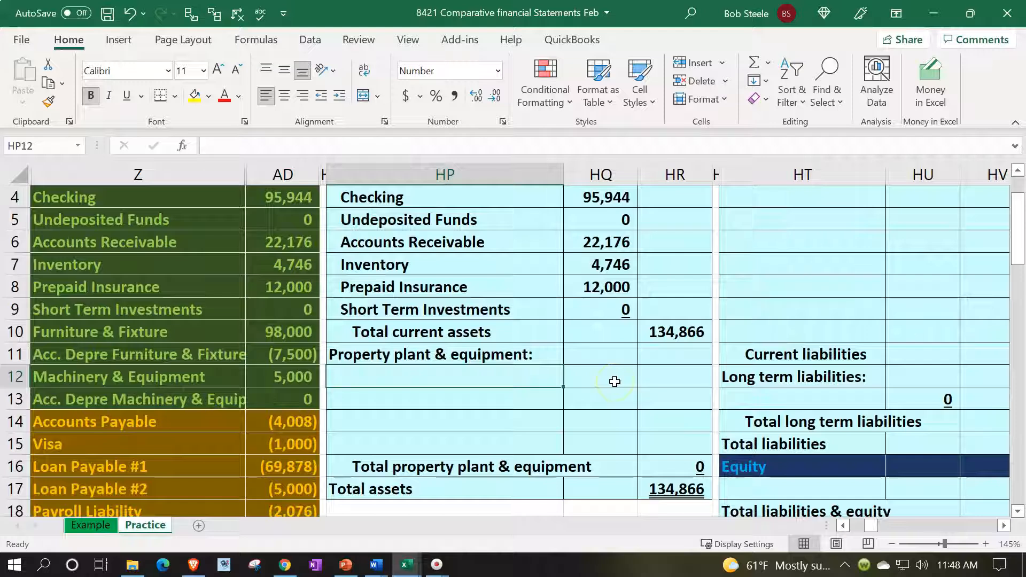
text(=)
key(Left)
key(Left)
key(Up)
key(Up)
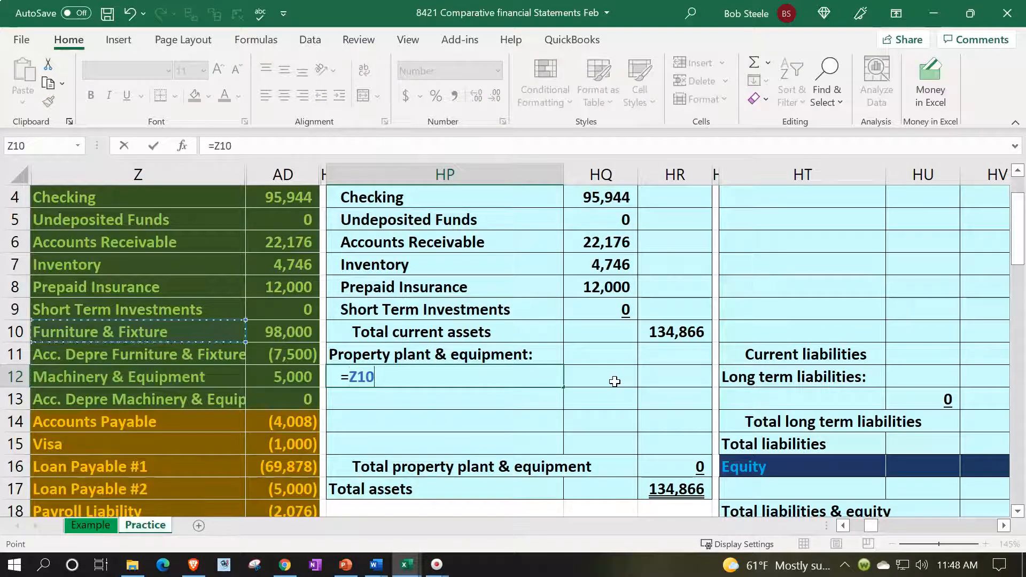
key(Tab)
Link the Furniture & Fixture amount in HQ12 to the trial balance in AD10
text(=)
key(Left)
key(Left)
key(Up)
key(Up)
key(Return)
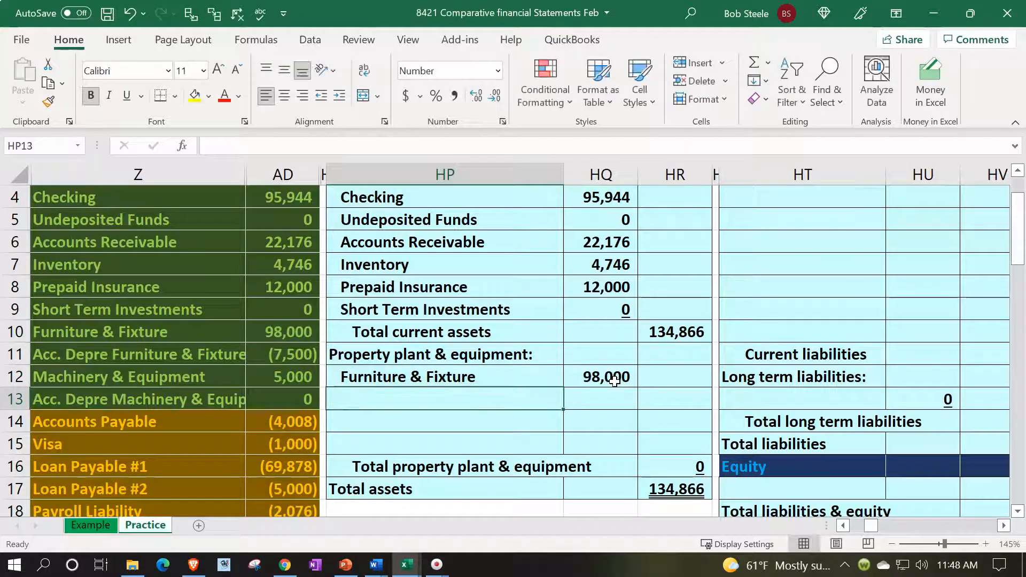
Link the label in HP13 to the furniture and fixture accumulated depreciation account name in Z11
text(=)
key(Left)
key(Left)
key(Up)
key(Up)
key(Tab)
Link the furniture and fixture accumulated depreciation amount in HQ13 to the trial balance in AD11
text(=)
key(Left)
key(Left)
key(Up)
key(Up)
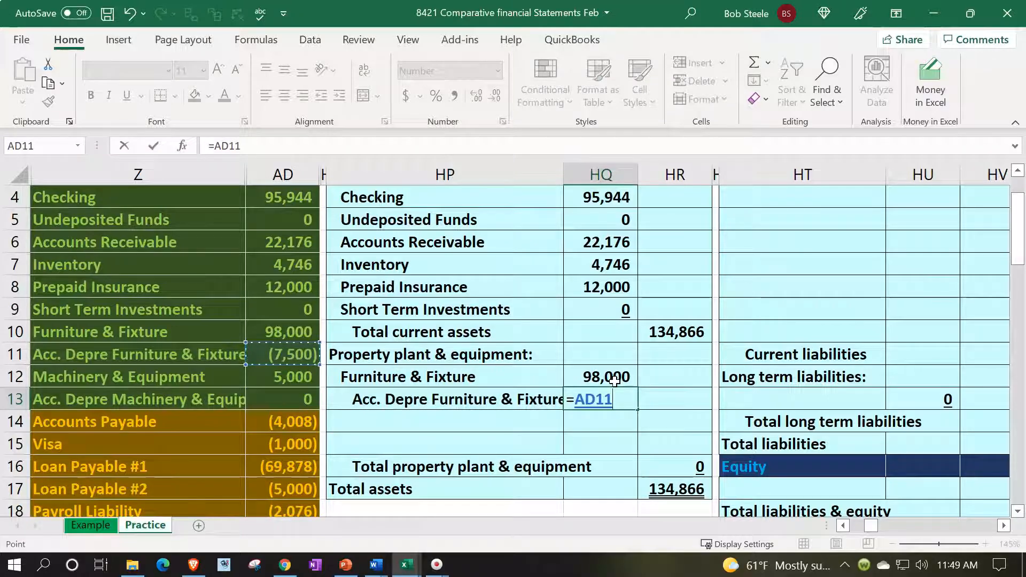
key(Return)
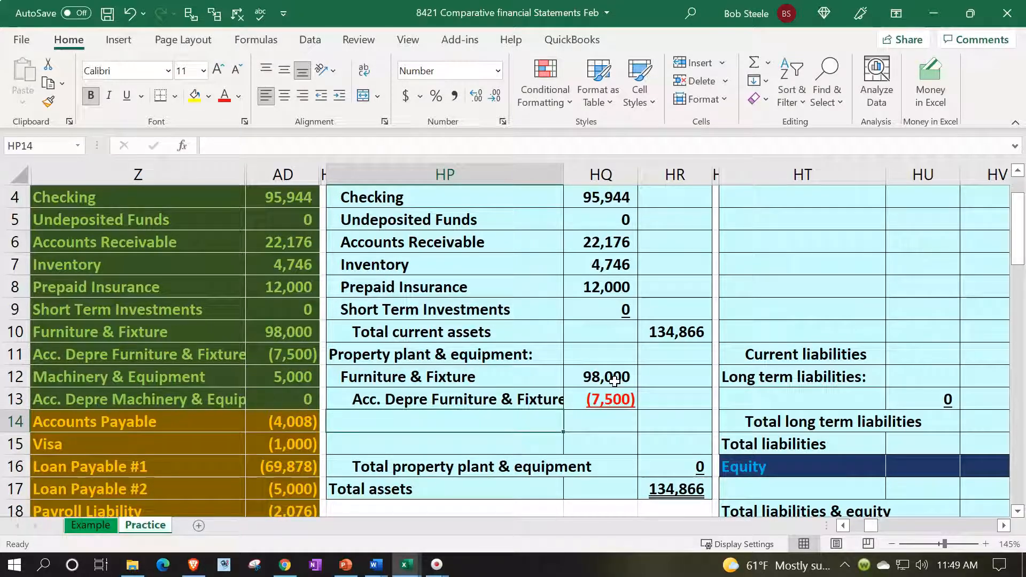
Review the Checking and Undeposited Funds lines against the Furniture & Fixture and accumulated depreciation lines, ending at the empty label cell HP14
click(429, 401)
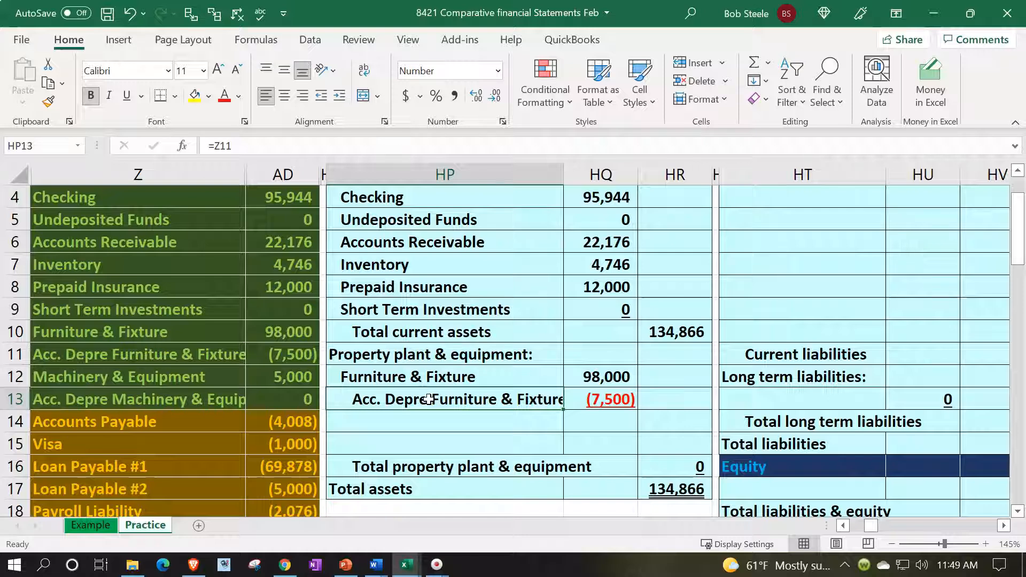
scroll(428, 400, up, 1)
drag(505, 289, 570, 278)
click(544, 264)
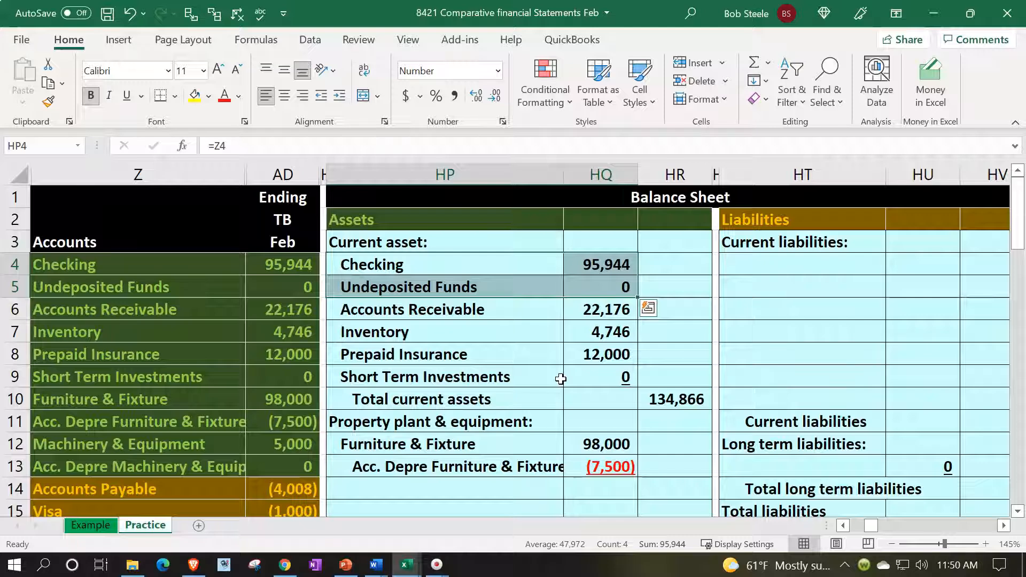
scroll(561, 379, down, 1)
click(513, 383)
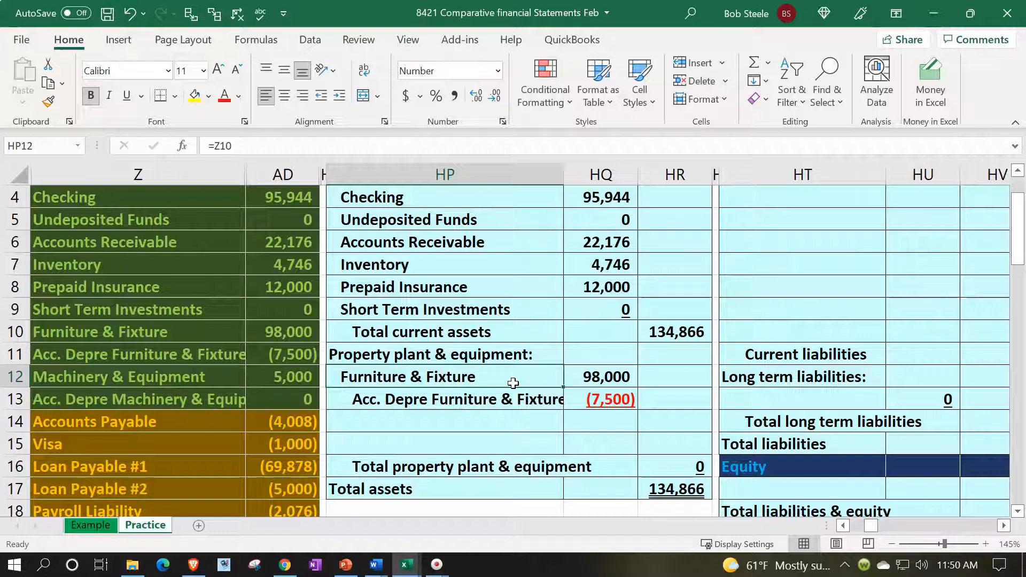
scroll(515, 327, up, 1)
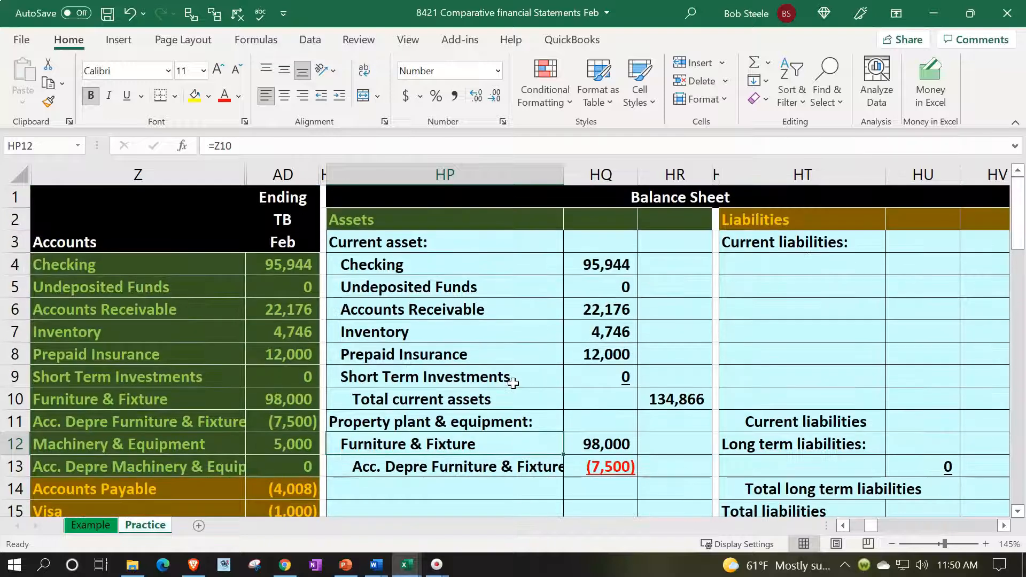
drag(517, 293, 581, 260)
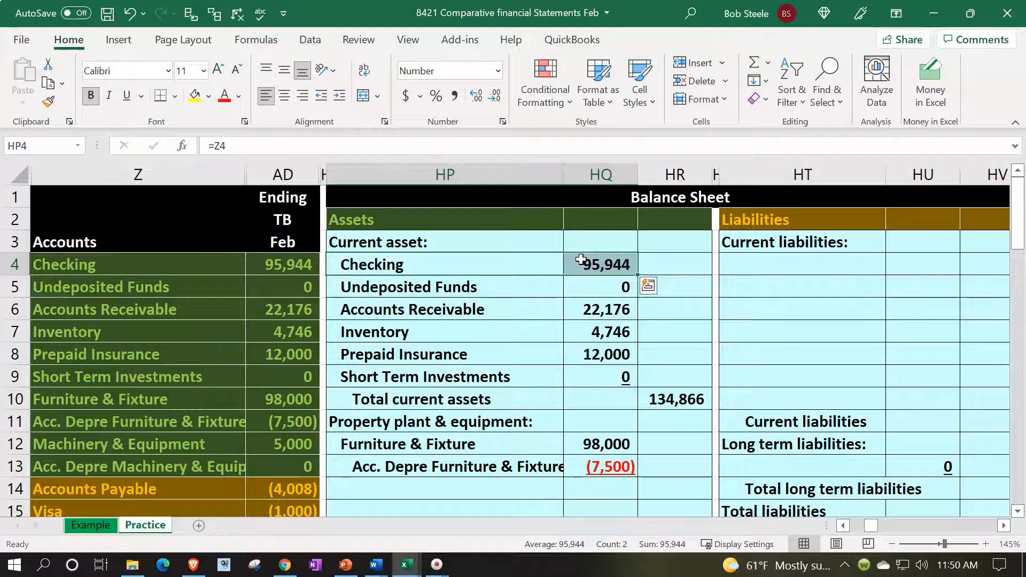
scroll(580, 259, down, 1)
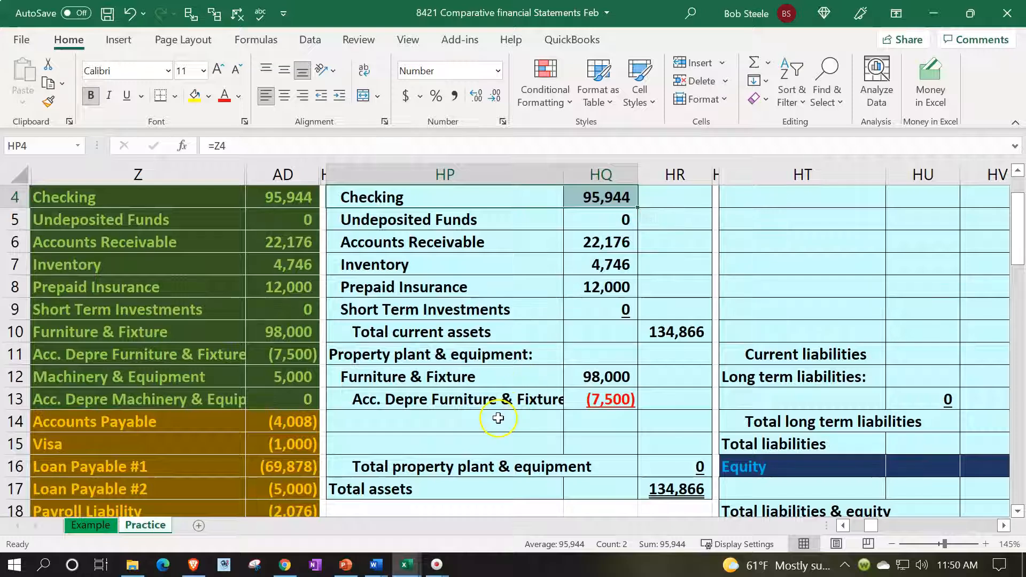
click(497, 417)
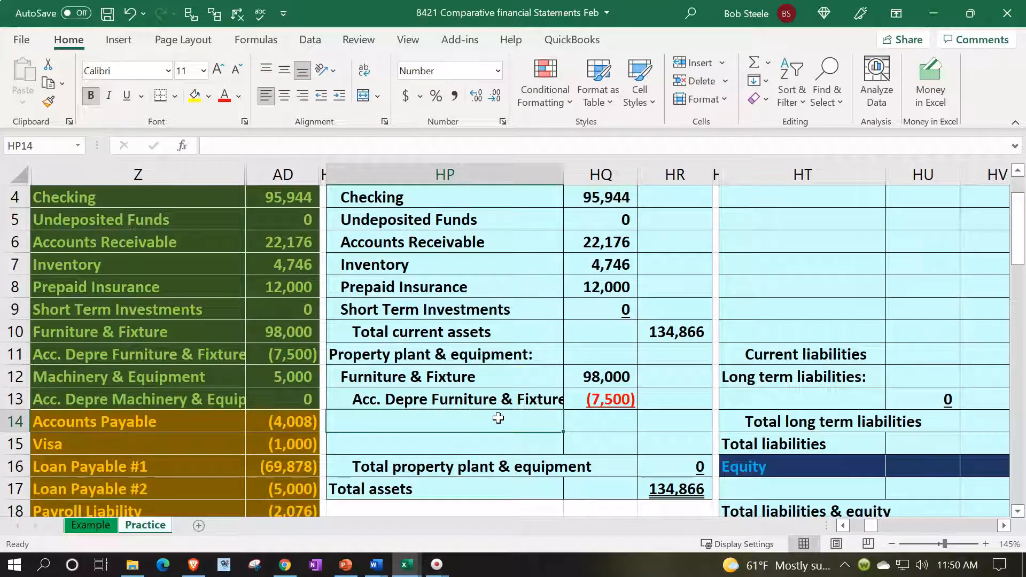
Link the labels in HP14 and HP15 to the machinery and equipment and its accumulated depreciation names in Z12 and Z13
text(=)
key(Left)
key(Left)
key(Up)
key(Up)
key(Return)
text(+)
key(Left)
key(Left)
key(Up)
key(Up)
key(Return)
Link the machinery and equipment and accumulated depreciation amounts in HQ14 and HQ15 to the trial balance in AD12 and AD13
key(Up)
key(Up)
key(Right)
text(=)
key(Left)
key(Left)
key(Up)
key(Up)
key(Return)
text(=)
key(Down)
key(Down)
key(Up)
key(Left)
key(Up)
key(Up)
key(Up)
key(Right)
key(Left)
key(Left)
key(Left)
key(Return)
Subtotal furniture and fixture net of its depreciation in HR13 by summing HQ12:HQ13
key(Right)
key(Up)
key(Up)
key(Up)
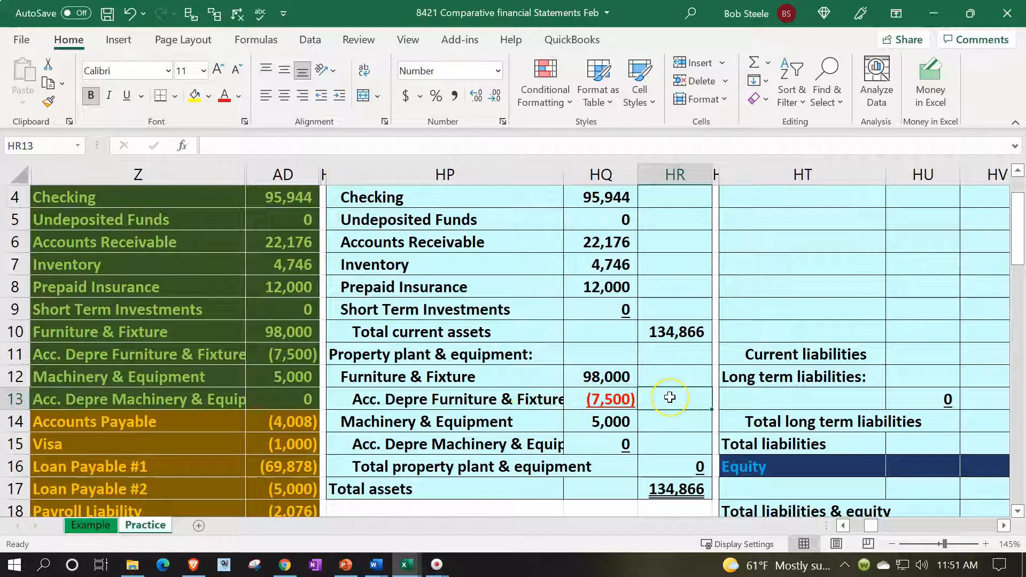
text(=sum()
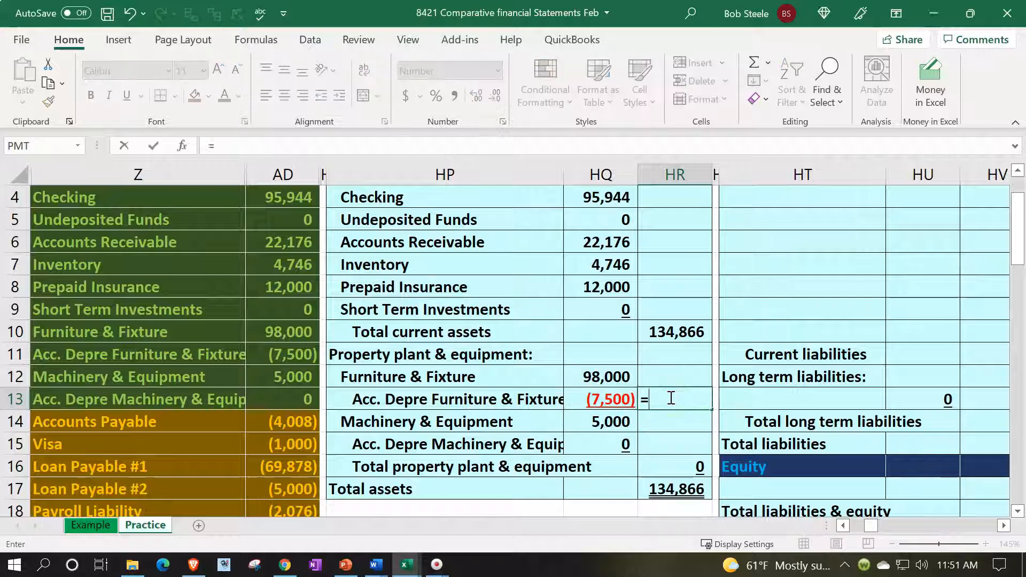
key(Left)
key(shift+Up)
text())
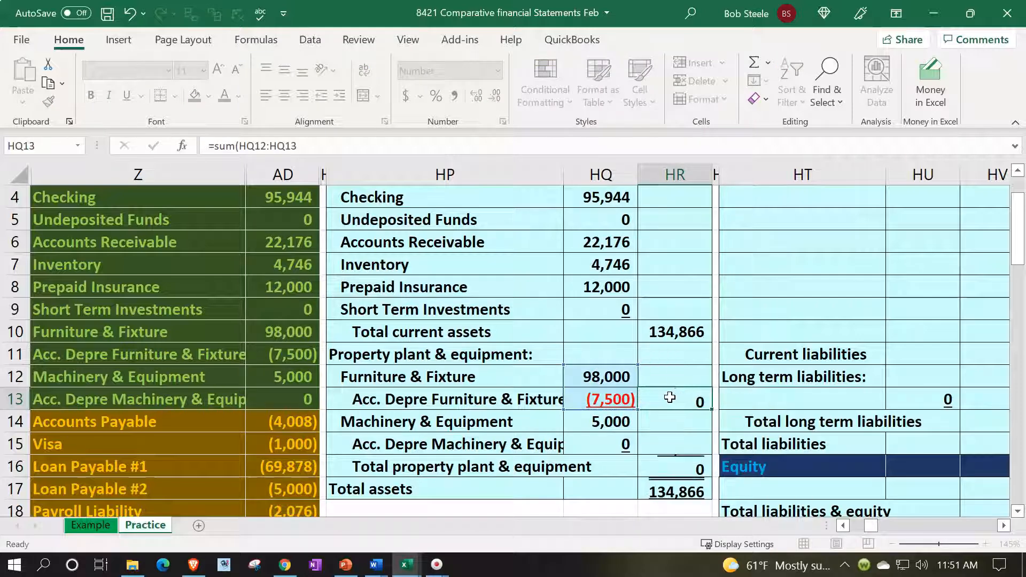
key(Return)
Subtotal machinery and equipment net of its depreciation in HR15 by summing HQ14:HQ15
key(Return)
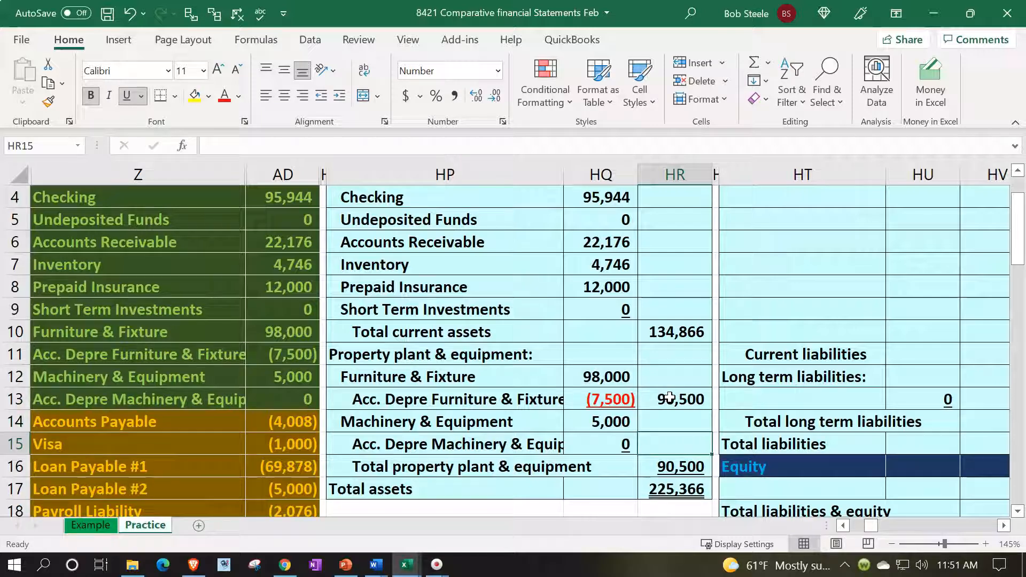
text(=sum)
key(Left)
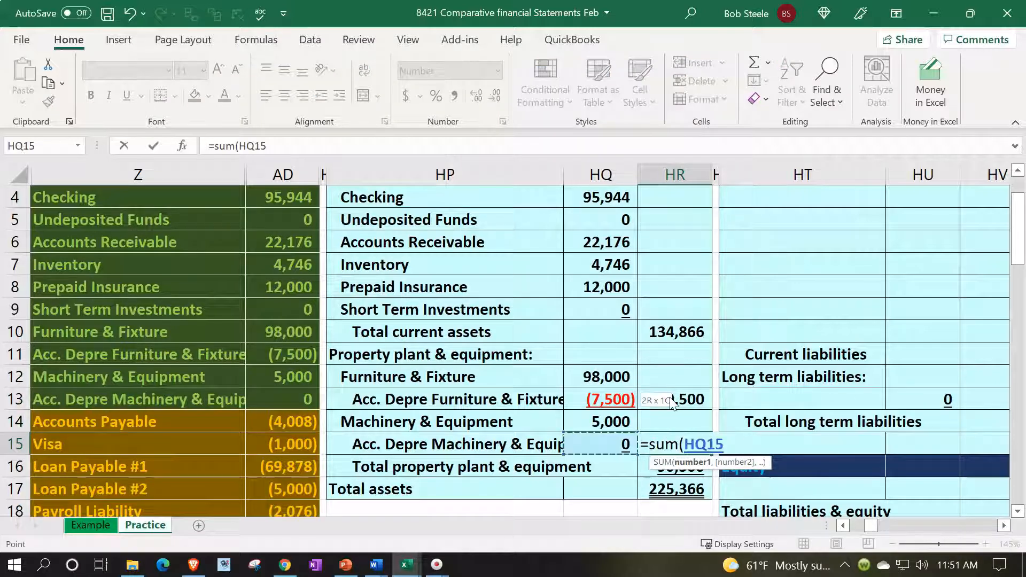
key(shift+Up)
key(Return)
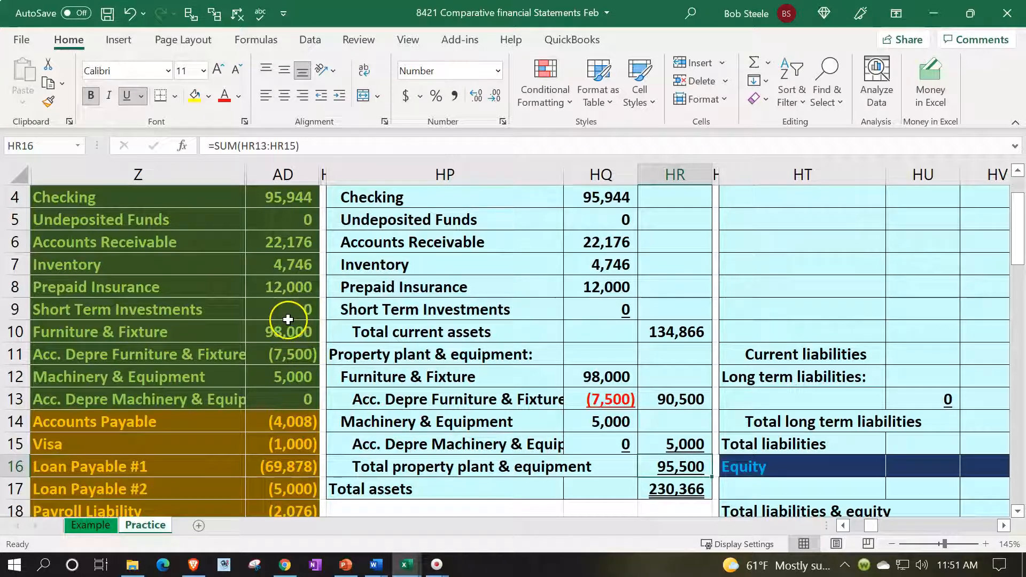
Check the property plant and equipment total and total assets against the trial balance sums of AD10:AD13 and AD4:AD13
drag(283, 329, 291, 400)
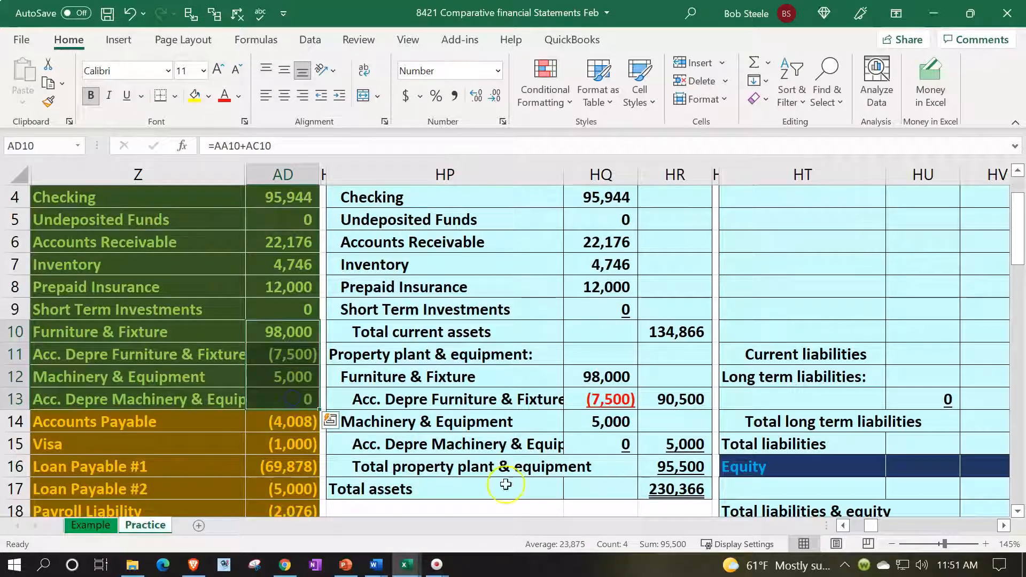
click(684, 463)
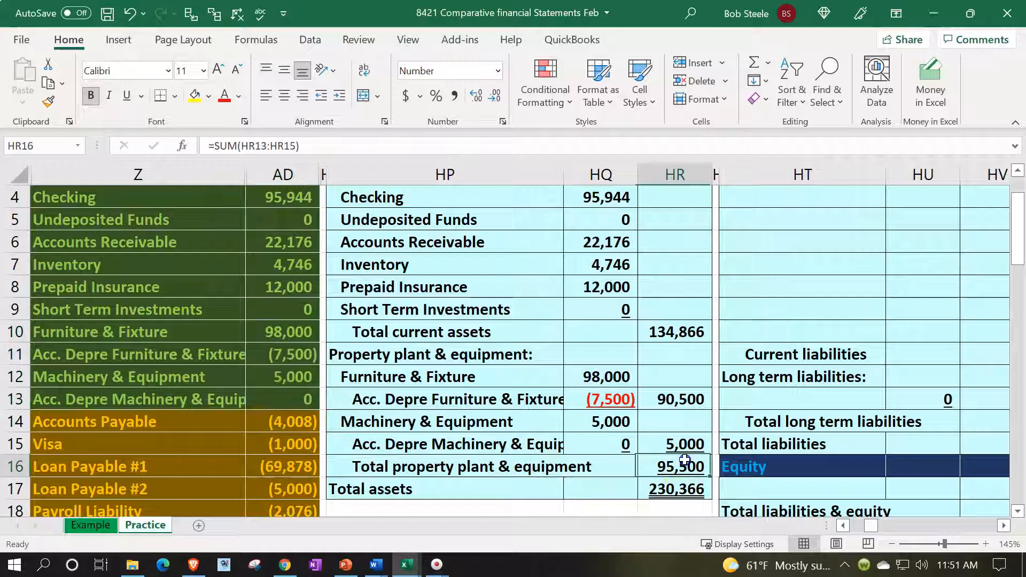
scroll(255, 281, up, 1)
drag(267, 265, 281, 463)
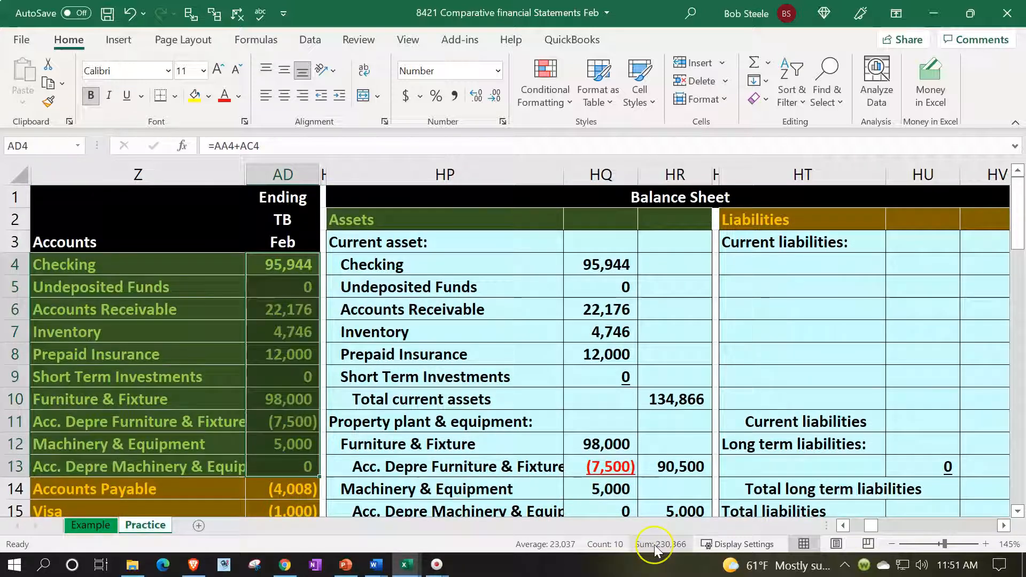
click(669, 428)
scroll(671, 459, down, 1)
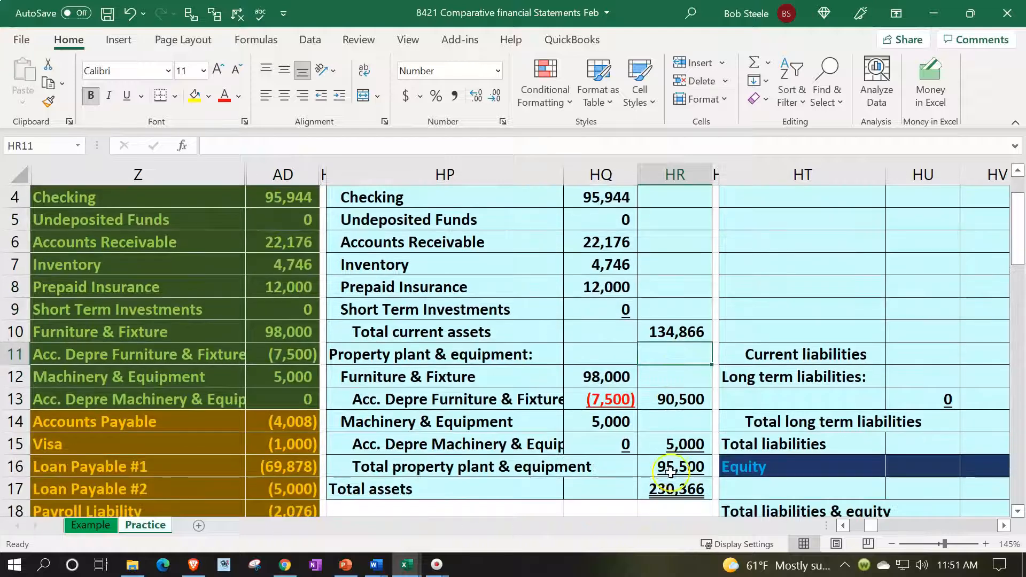
click(669, 485)
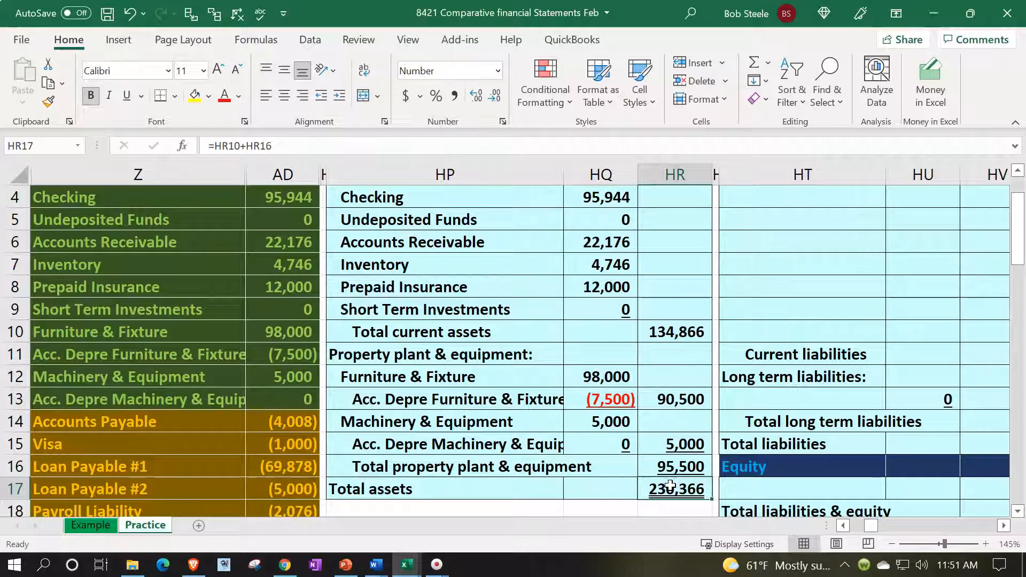
Link the first current liabilities label in HT4 to the Accounts Payable name in Z14
scroll(671, 487, up, 1)
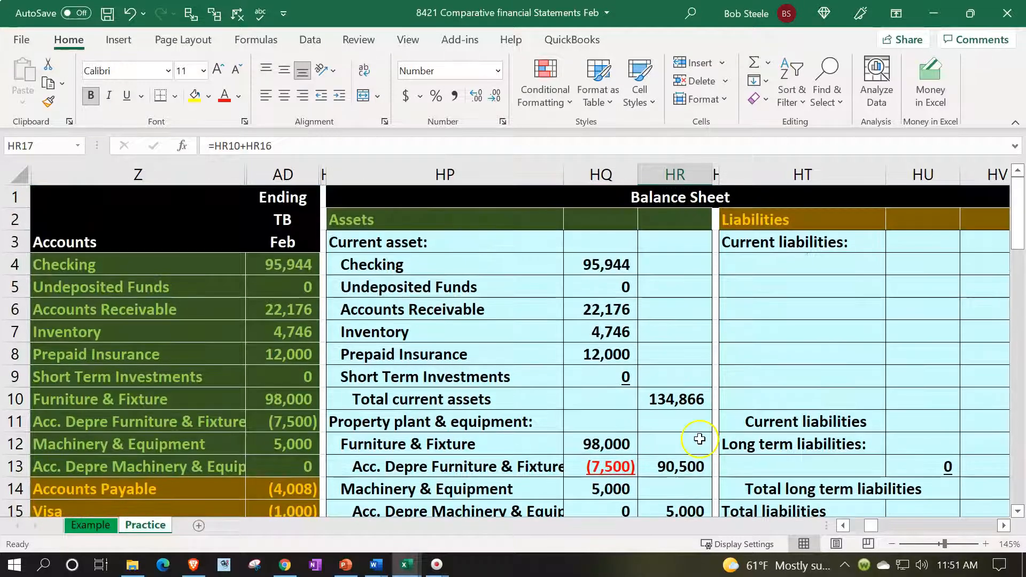
click(777, 258)
text(=)
key(Down)
key(ctrl+Down)
key(Down)
key(Down)
key(Down)
key(Left)
key(Left)
key(Left)
key(Left)
key(Left)
key(Left)
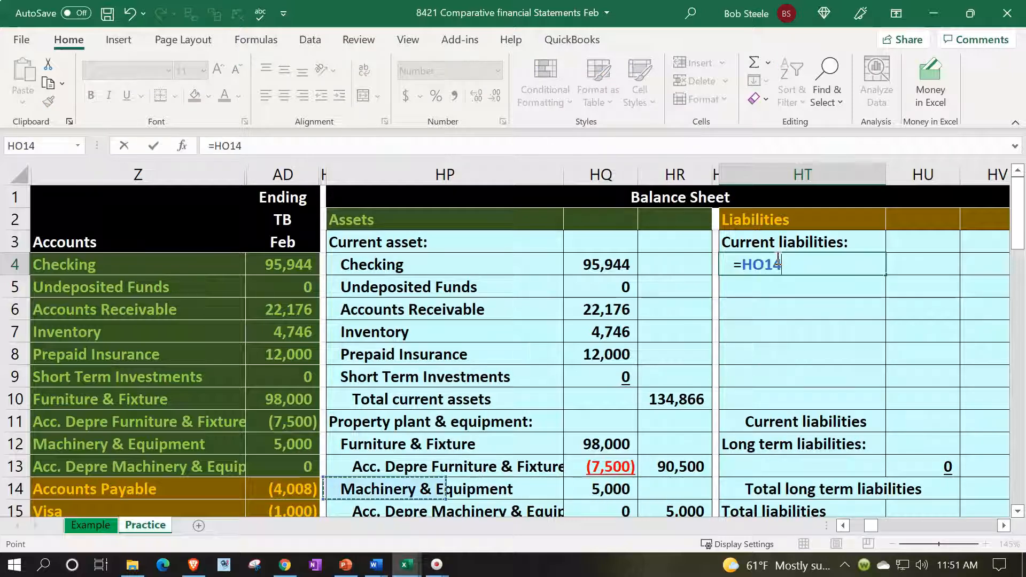
key(Return)
Link the Accounts Payable amount in HU4 to the trial balance in AD14 with its sign reversed
scroll(776, 258, down, 2)
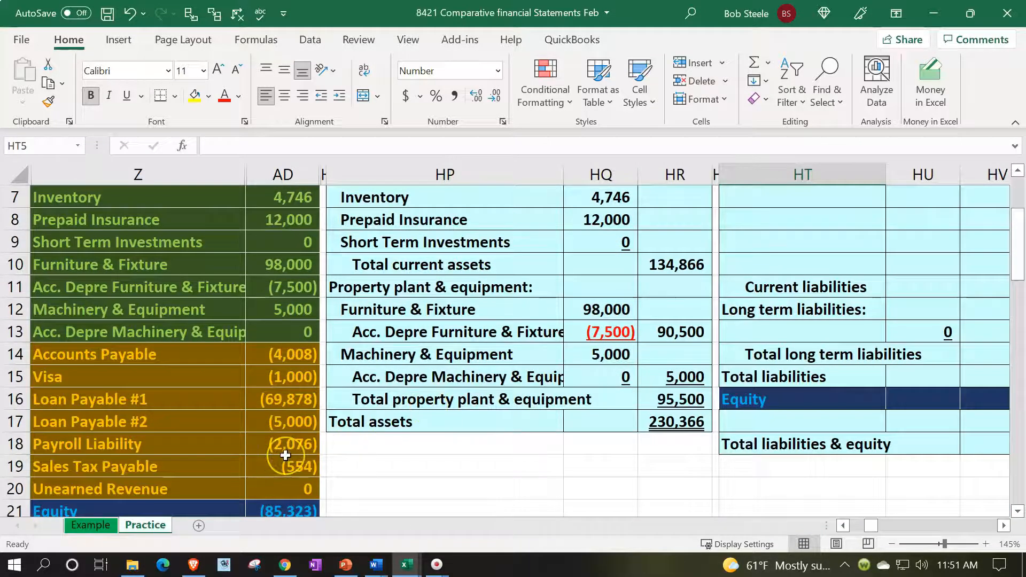
scroll(285, 455, up, 2)
click(924, 260)
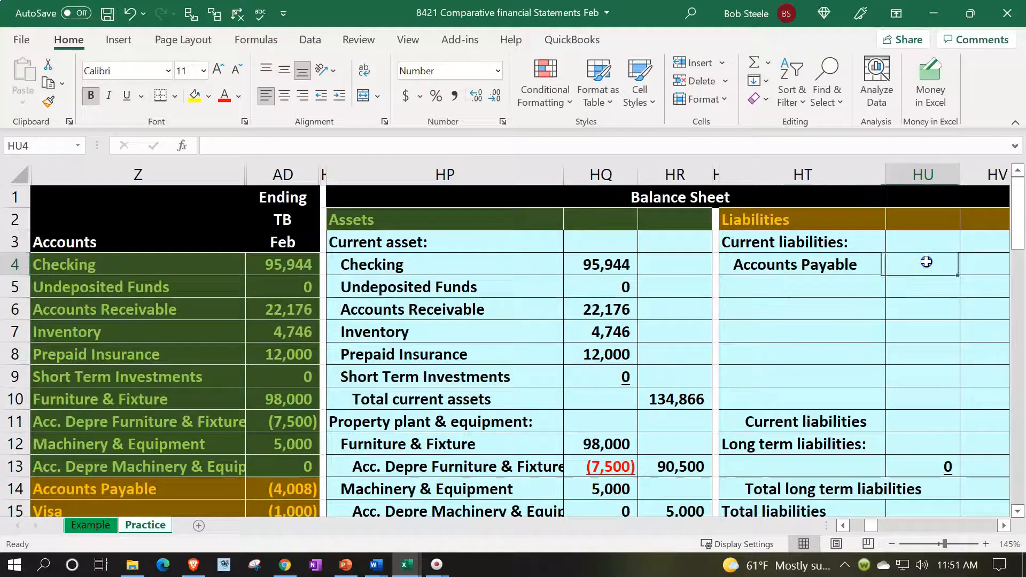
text(-)
key(Left)
key(Left)
key(Left)
key(Left)
key(Down)
key(Down)
key(Down)
key(Down)
key(Down)
key(Down)
key(Down)
key(Down)
key(Down)
key(Down)
key(Left)
key(Left)
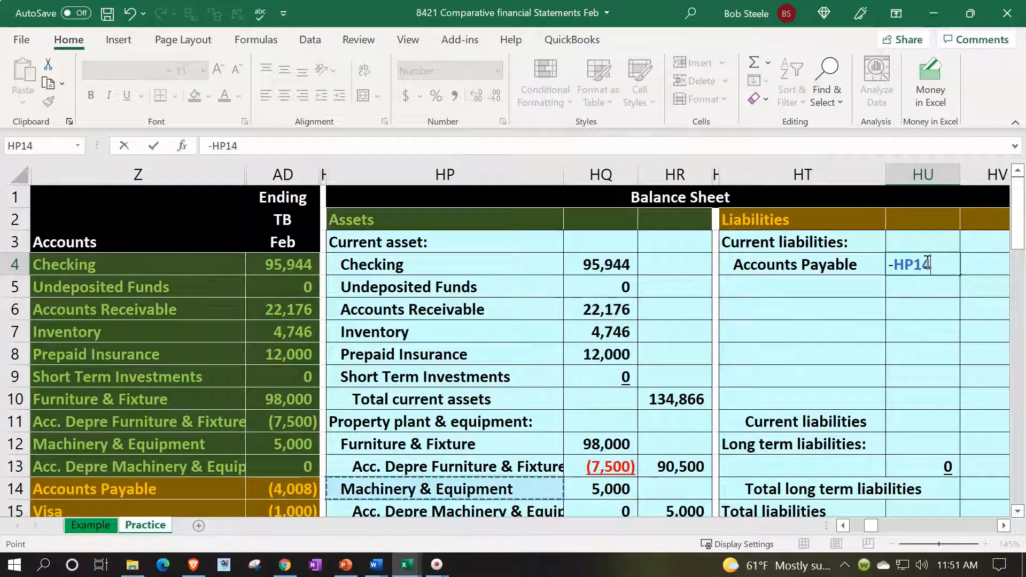
key(Return)
Fill the Accounts Payable label and amount down through row 10 and underline the Unearned Revenue amount in HU10
key(Right)
key(Right)
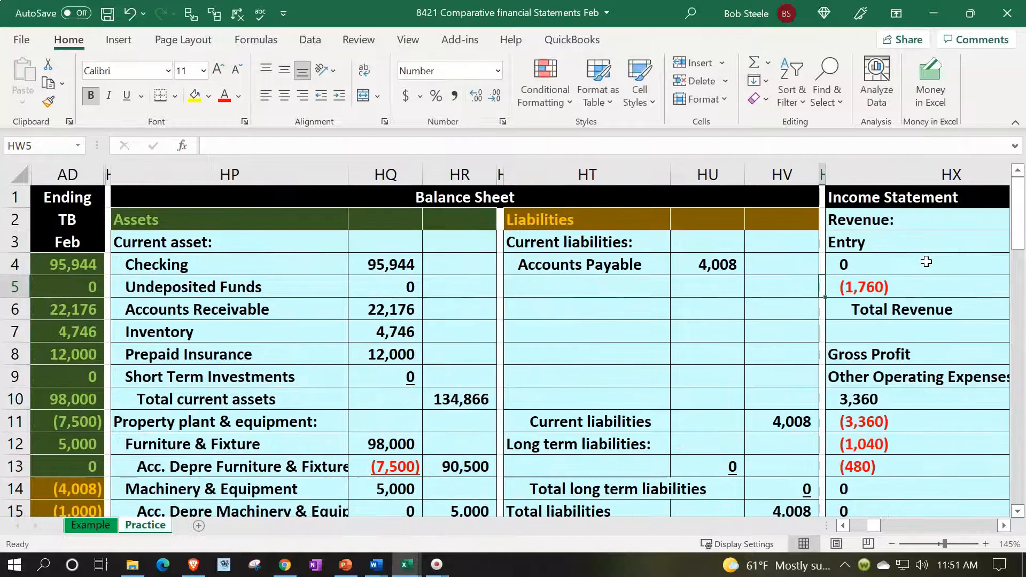
drag(650, 258, 732, 402)
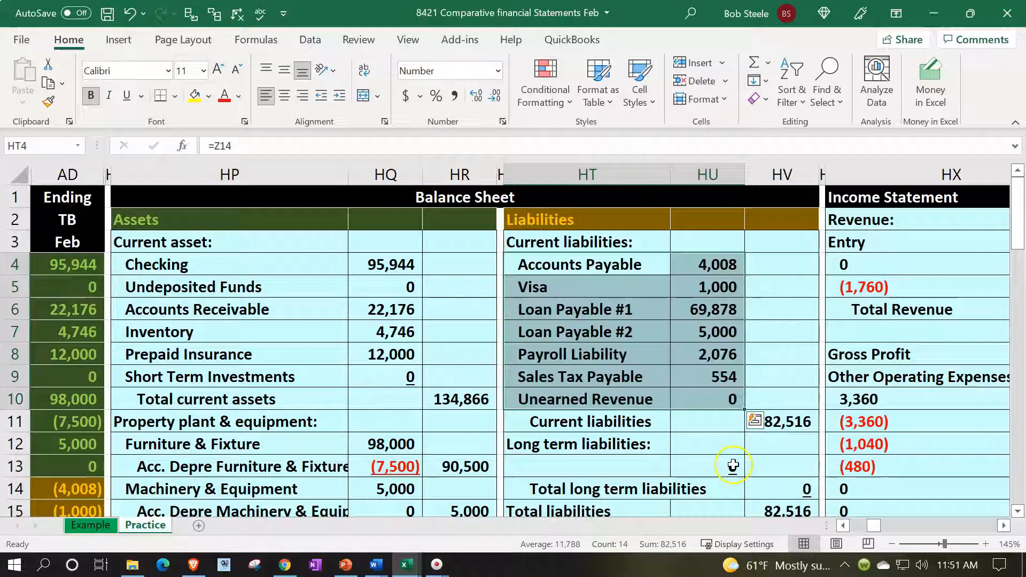
click(693, 392)
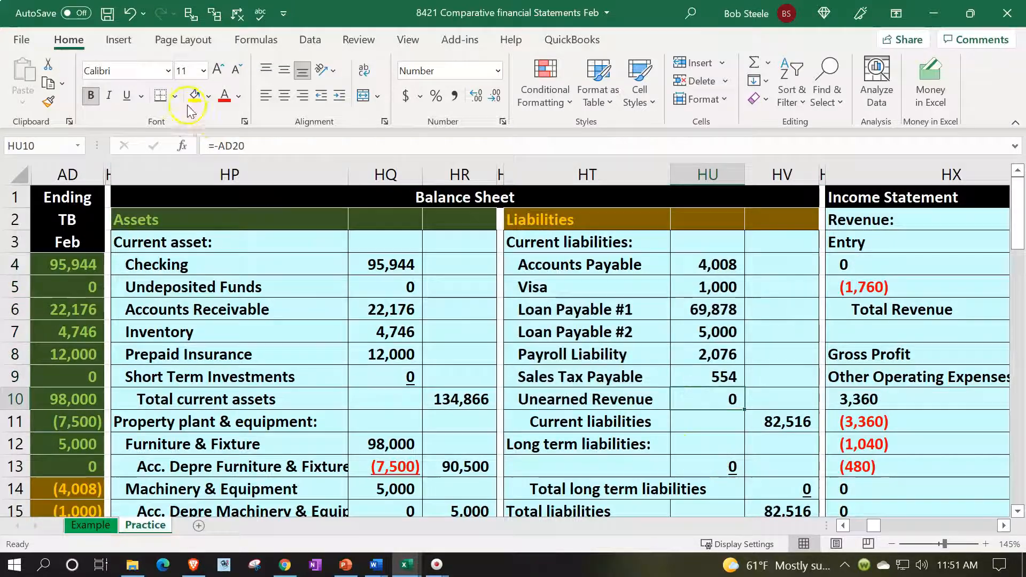
Check the range summed by the current liabilities total in HV11
double_click(784, 423)
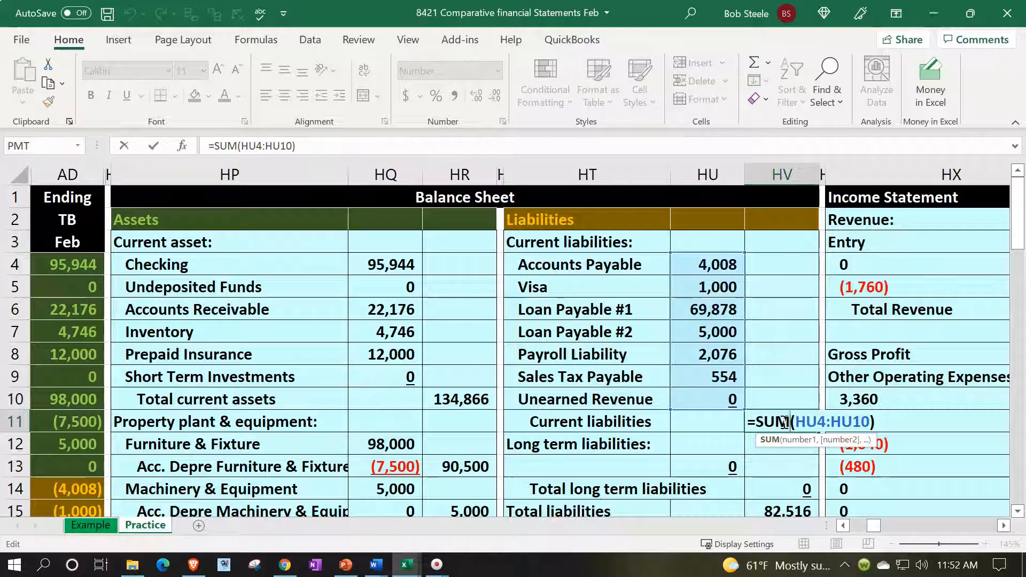
key(Return)
scroll(783, 422, down, 1)
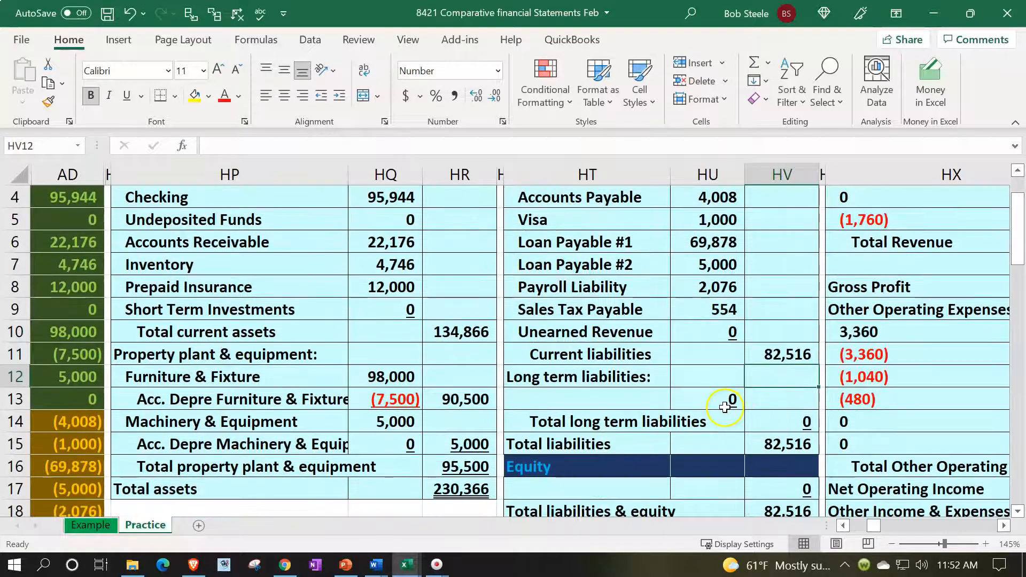
Compare the balance sheet's total liabilities with the sum of the trial balance liability accounts in AD14:AD20
click(715, 398)
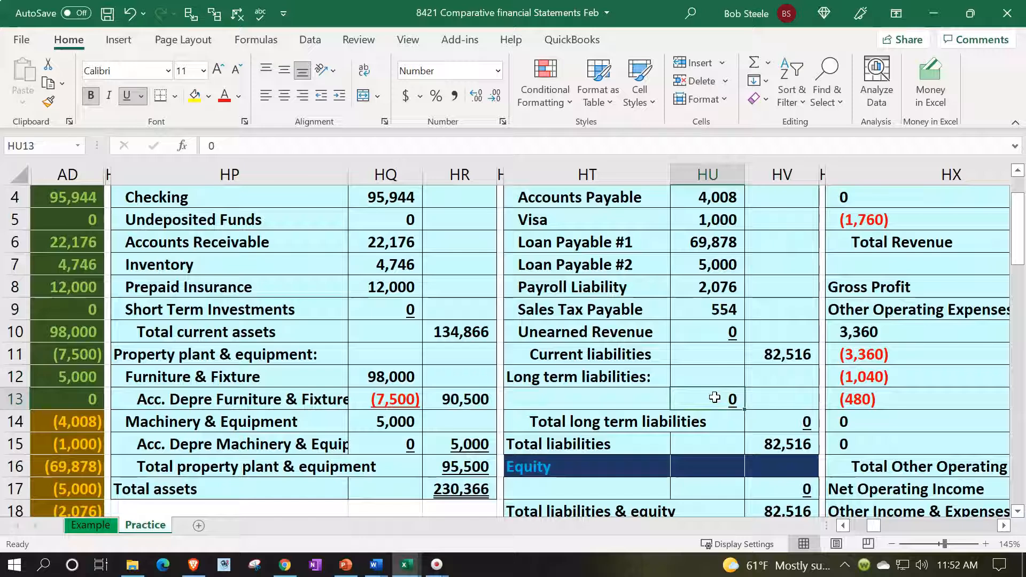
key(Down)
key(Down)
key(Down)
key(Down)
key(Down)
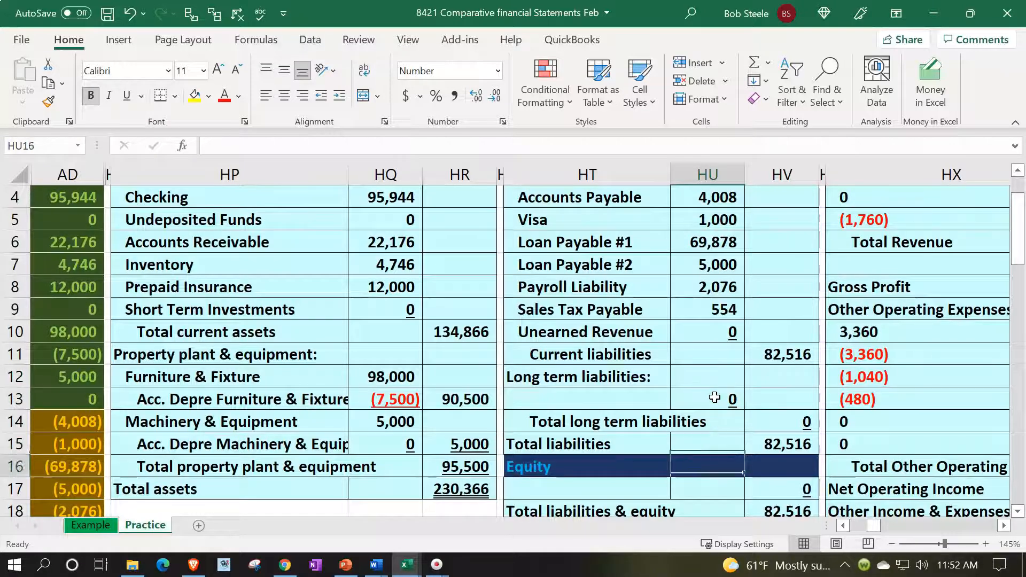
key(Left)
key(Left)
key(Left)
key(Left)
key(Left)
key(Left)
key(Left)
key(Left)
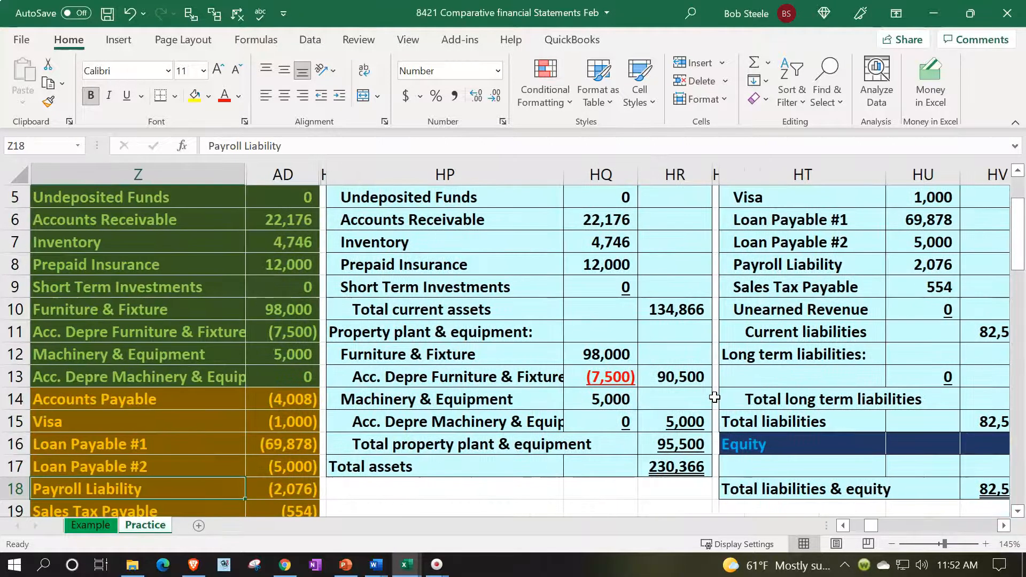
scroll(503, 374, down, 1)
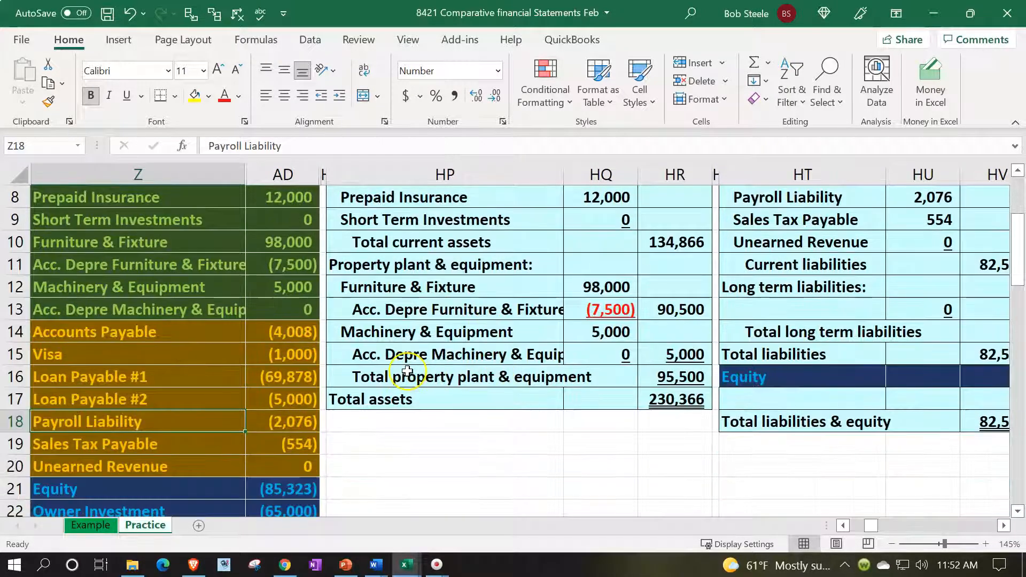
drag(288, 335, 282, 456)
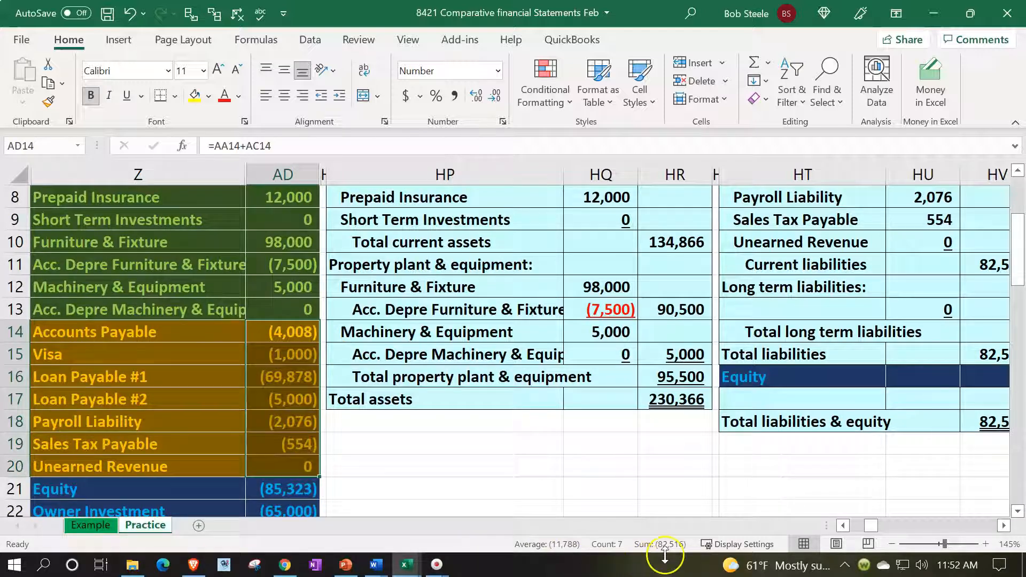
scroll(888, 338, up, 1)
Link the label in HT17 under the Equity heading to the Equity account name in Z21
click(892, 347)
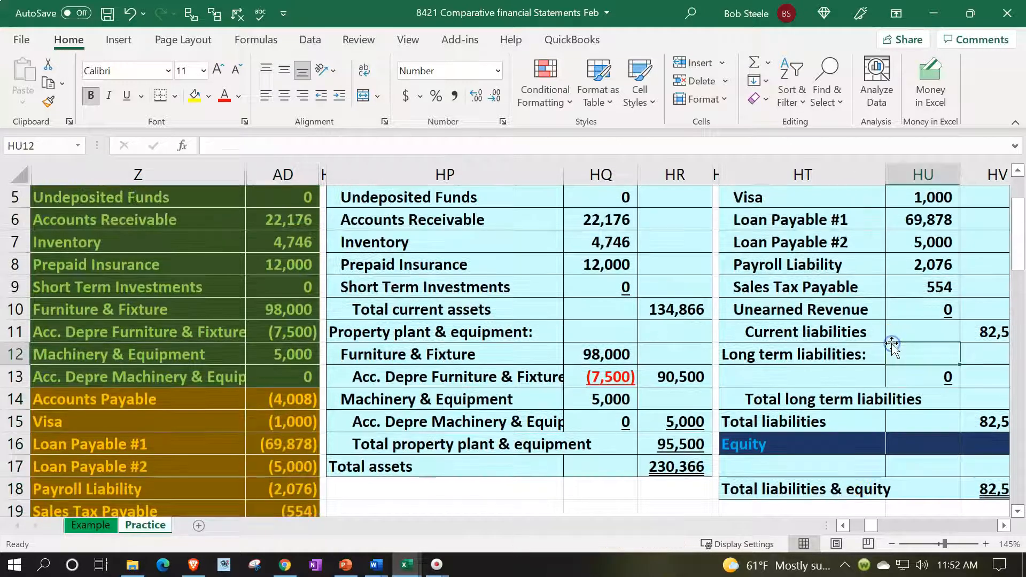
key(Right)
key(Down)
key(Down)
key(Down)
key(Down)
key(Down)
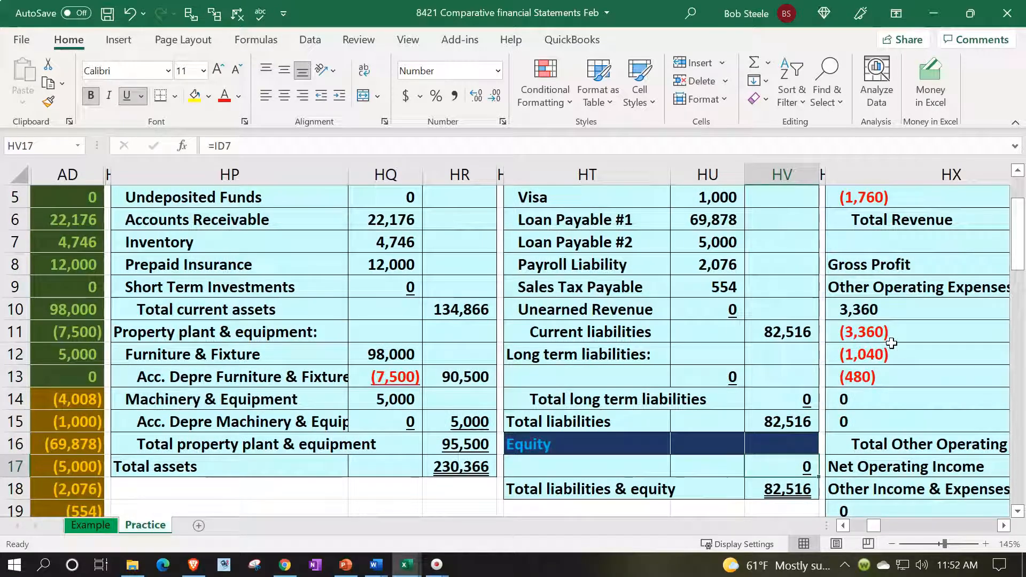
key(Left)
key(Left)
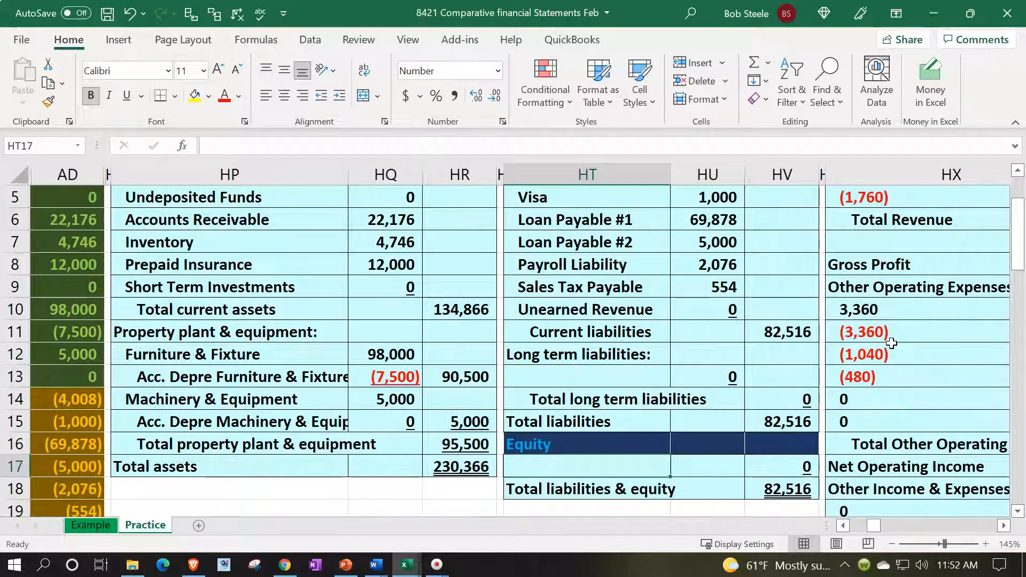
text(=)
key(Left)
key(Left)
key(Left)
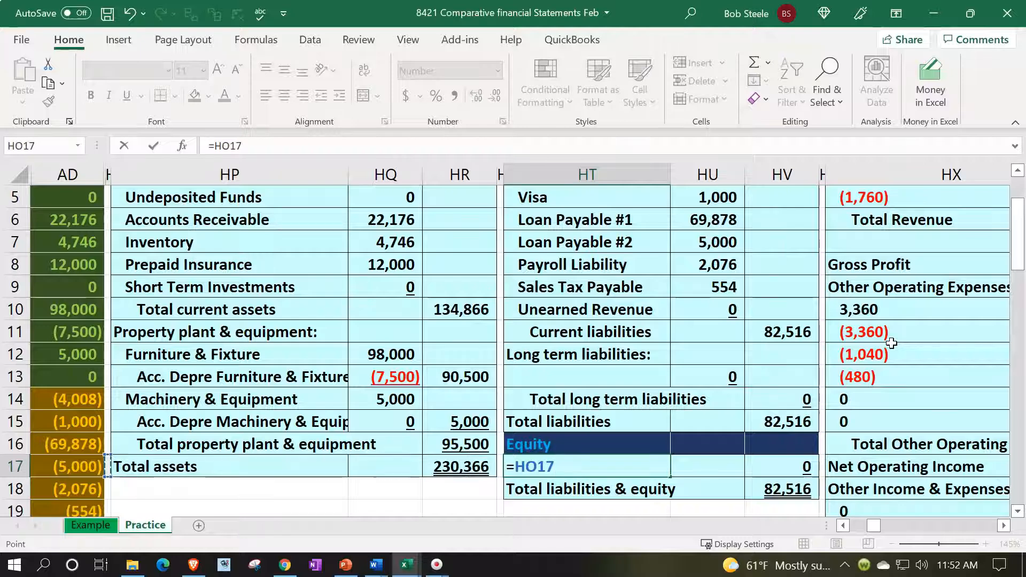
key(Left)
key(Left)
key(Left)
key(Left)
key(Down)
key(Down)
key(Down)
key(Down)
key(Down)
key(Up)
key(Return)
Set the Equity amount in HV17 to the negative sum of the trial balance range AD21:AD34
key(Right)
key(Right)
key(Up)
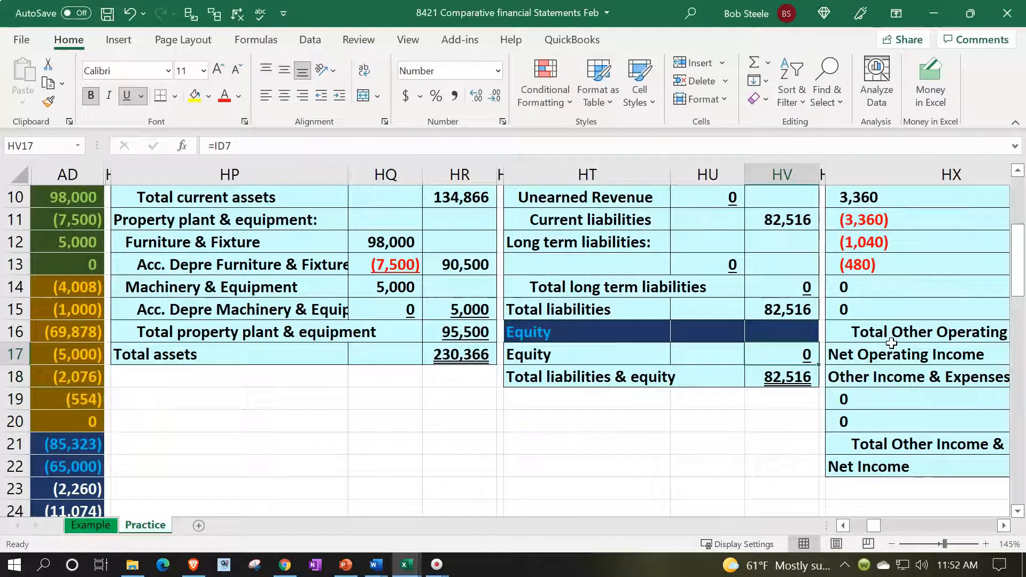
text(-)
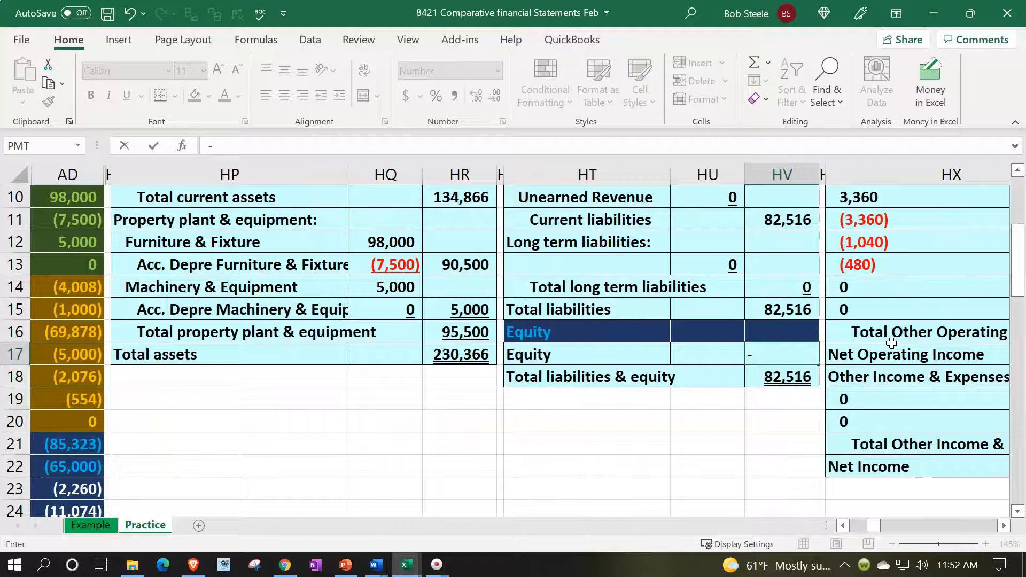
text(sum()
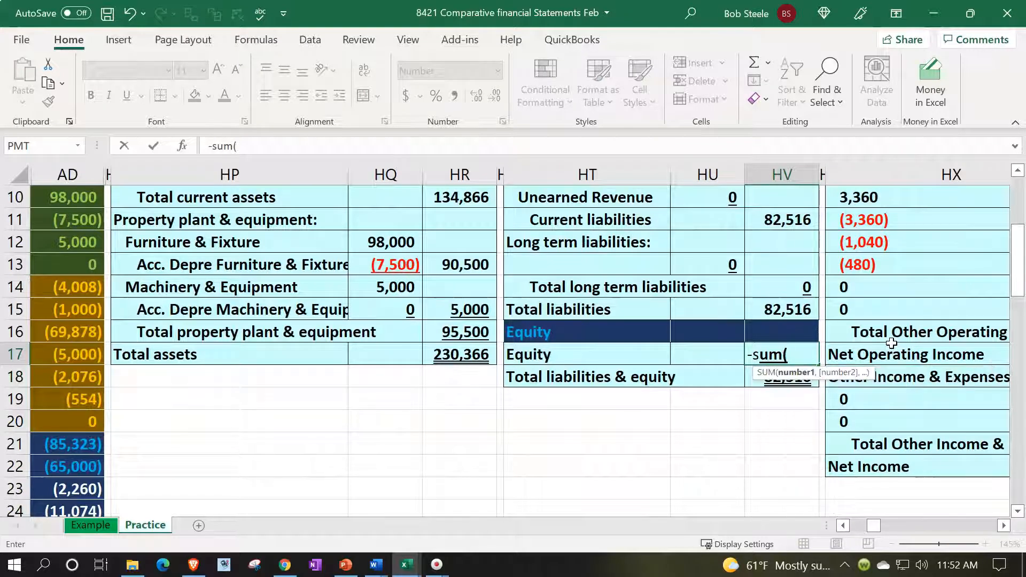
key(Left)
key(Left)
key(Left)
key(Left)
key(Left)
key(Left)
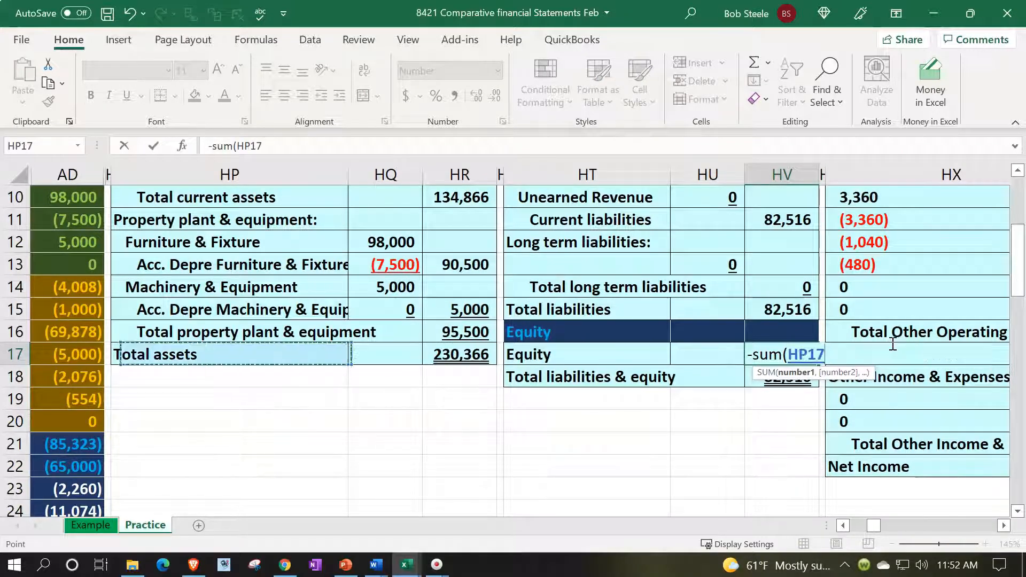
key(ctrl+Left)
key(Down)
key(Down)
key(Down)
key(Down)
key(Right)
key(shift+Down)
key(shift+Down)
key(shift+Down)
key(shift+Down)
key(shift+Down)
key(shift+Down)
key(shift+Down)
key(shift+Down)
key(shift+Down)
key(shift+Down)
key(shift+Down)
key(shift+Down)
key(shift+Down)
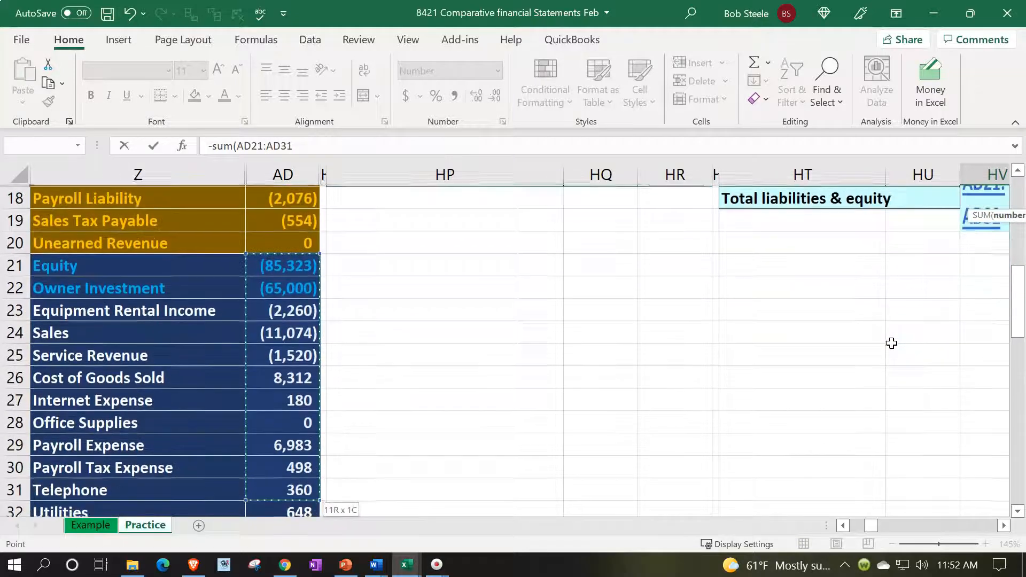
key(Return)
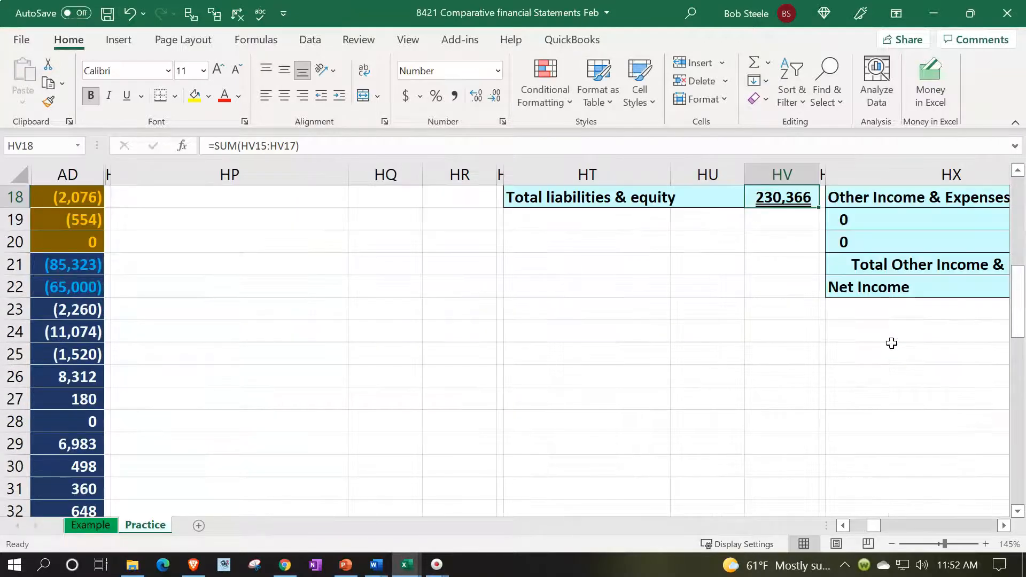
Compare total liabilities & equity in HV18 with total assets in HR17 on the balance sheet
key(Up)
key(Up)
key(Up)
key(Up)
key(Down)
key(Down)
key(Down)
key(Down)
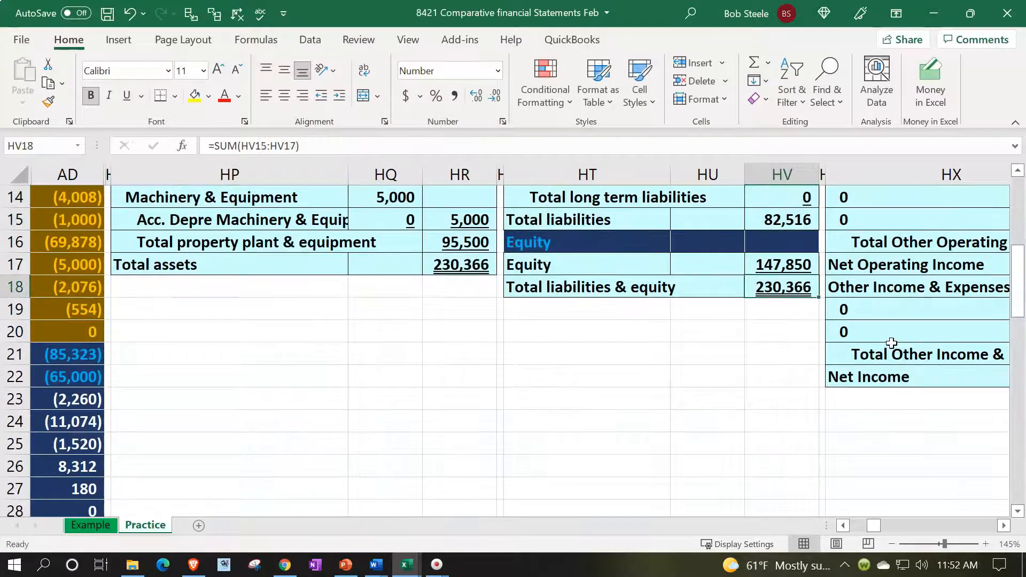
scroll(753, 396, up, 1)
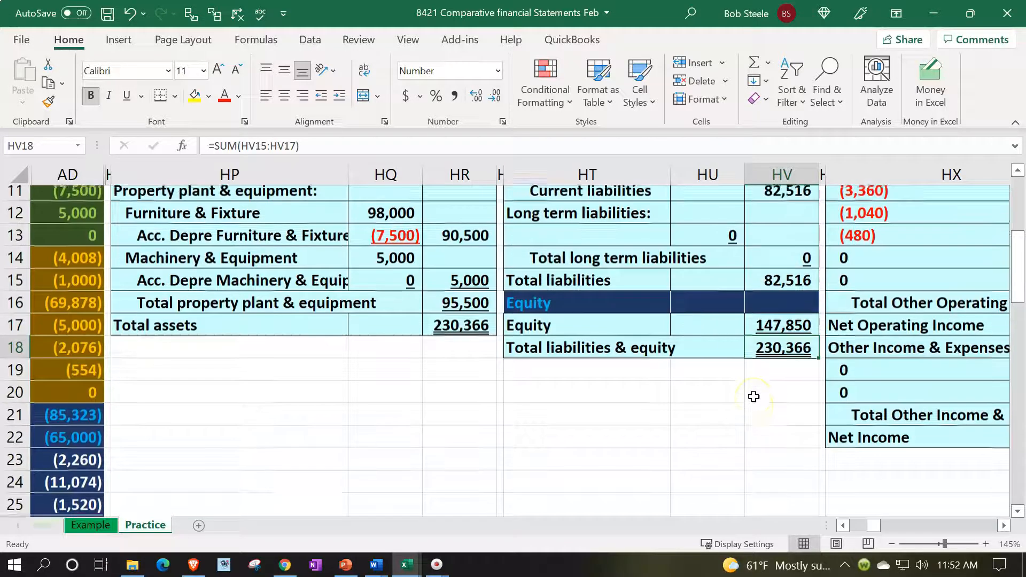
click(464, 337)
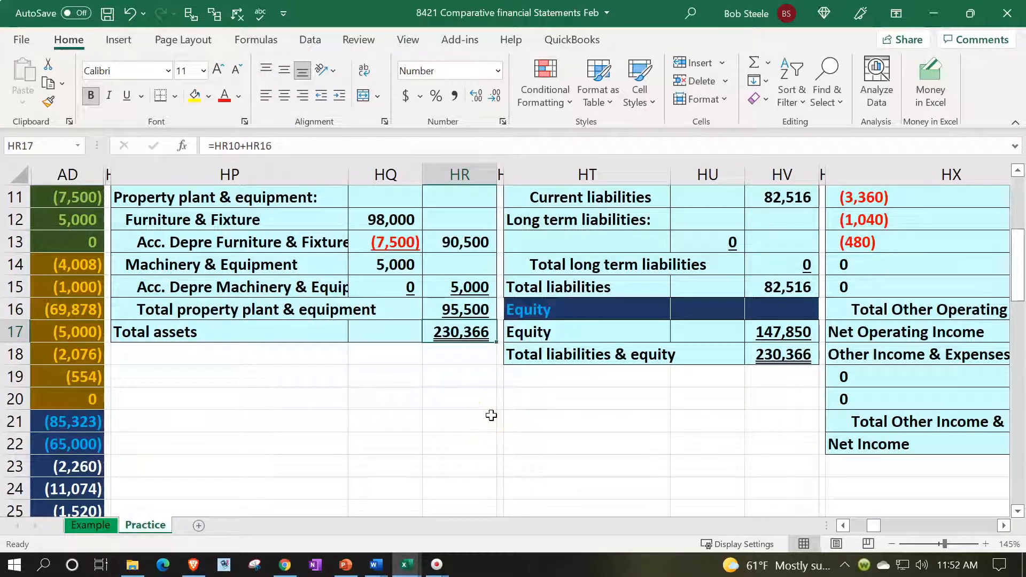
Hide the balance sheet columns HO through HV so the income statement sits beside the trial balance
scroll(492, 415, up, 4)
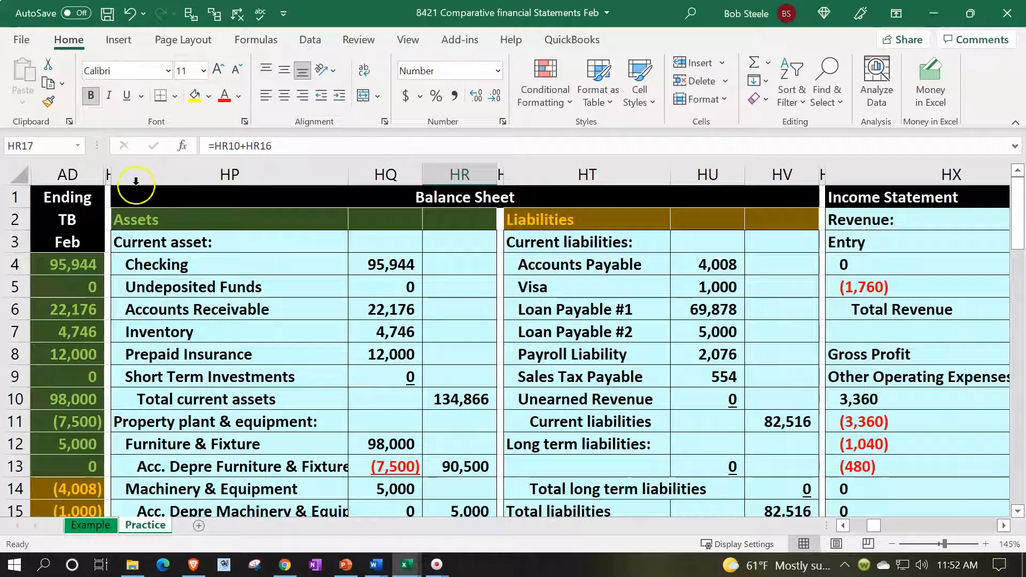
click(107, 162)
drag(107, 167, 780, 177)
right_click(688, 298)
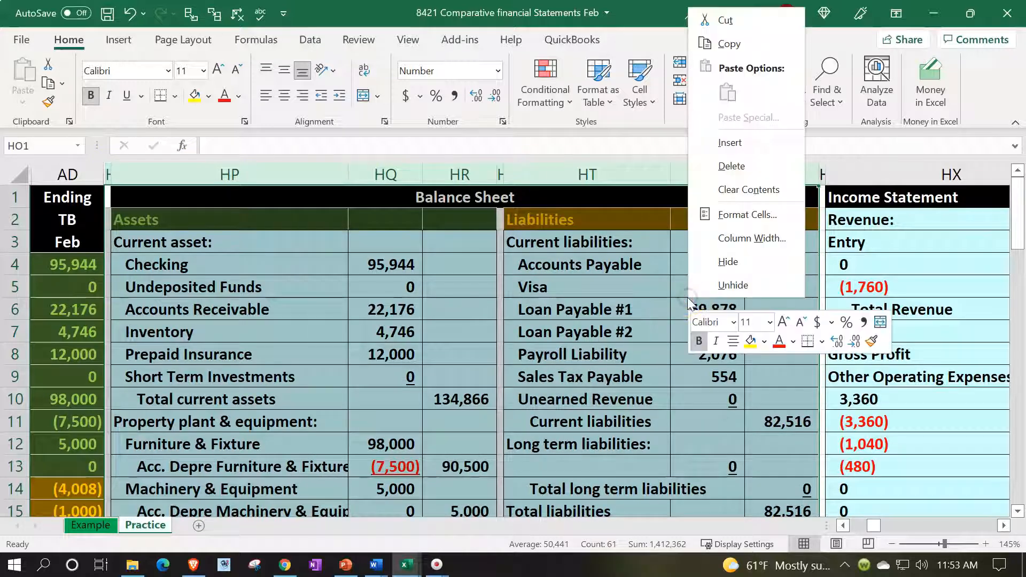
click(728, 262)
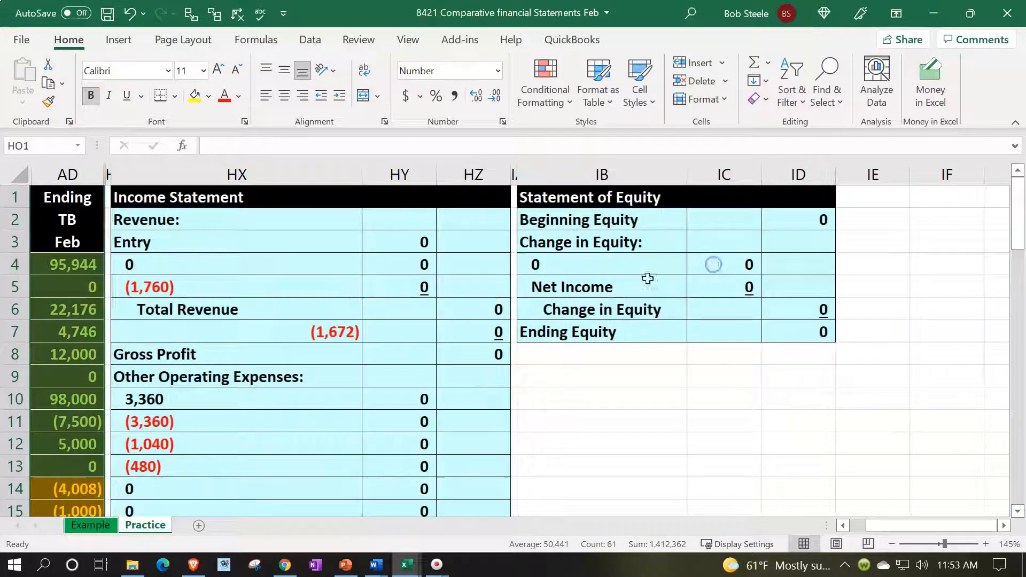
Clear the copied labels and amounts under the income statement's Revenue heading in HX3:HY5
click(486, 310)
click(485, 322)
key(Down)
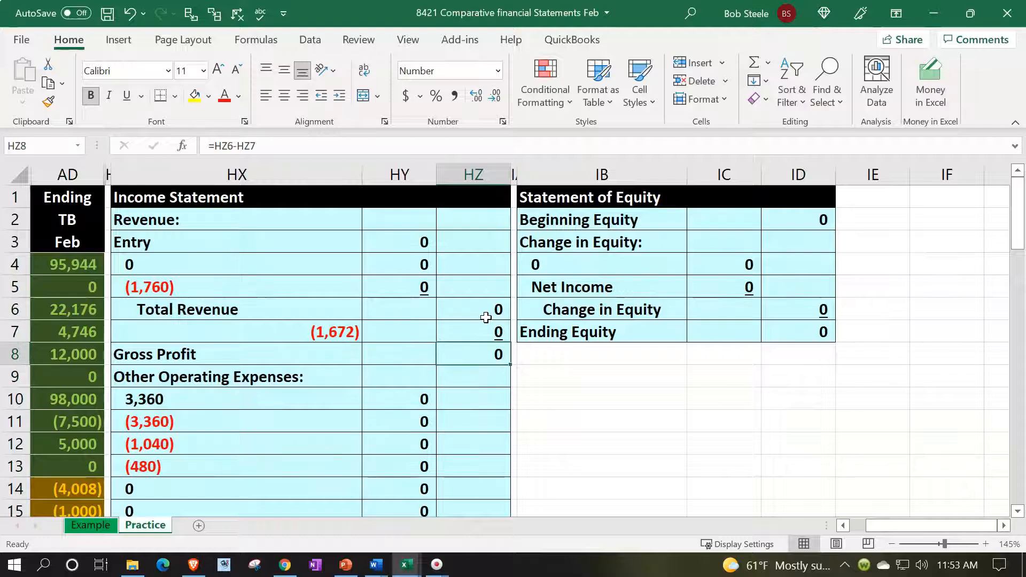
key(Left)
key(Left)
key(Left)
key(Left)
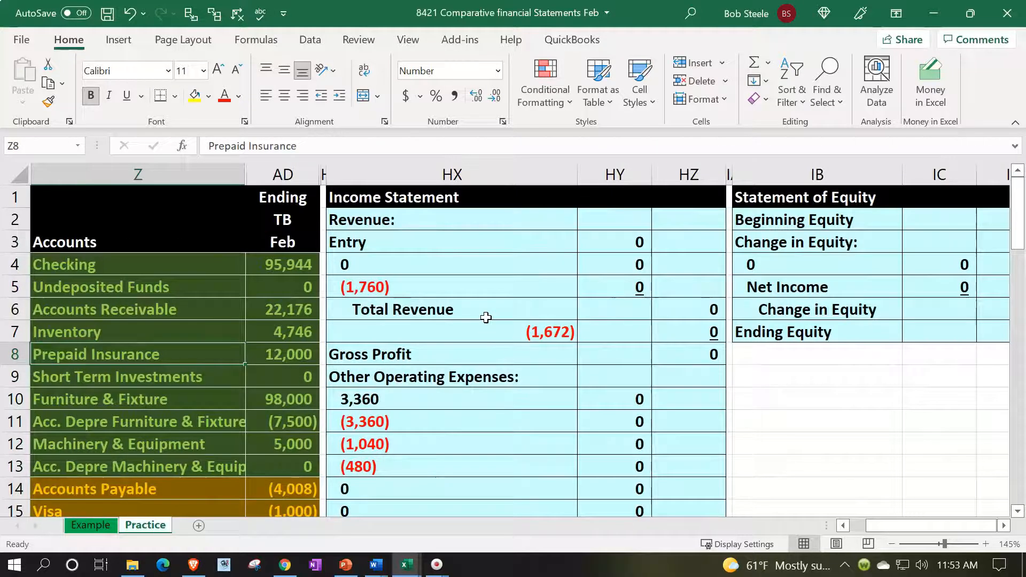
drag(369, 245, 593, 279)
key(Delete)
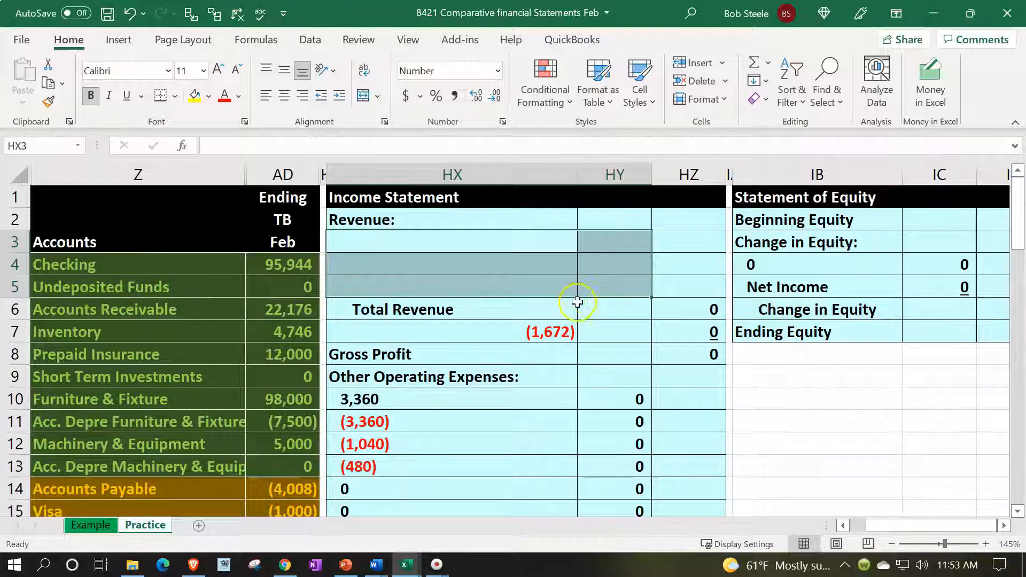
Clear the copied operating expense rows in HX10:HY15 and the other income and expense rows in HX19:HY20
scroll(557, 319, down, 2)
drag(430, 267, 618, 378)
key(Delete)
scroll(550, 341, down, 2)
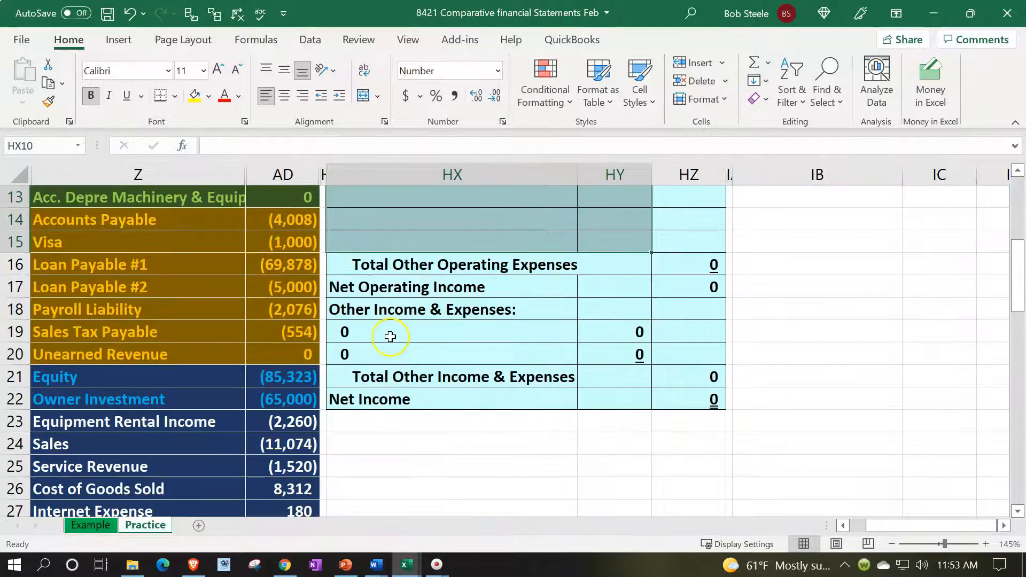
click(508, 329)
drag(508, 328, 614, 351)
key(Delete)
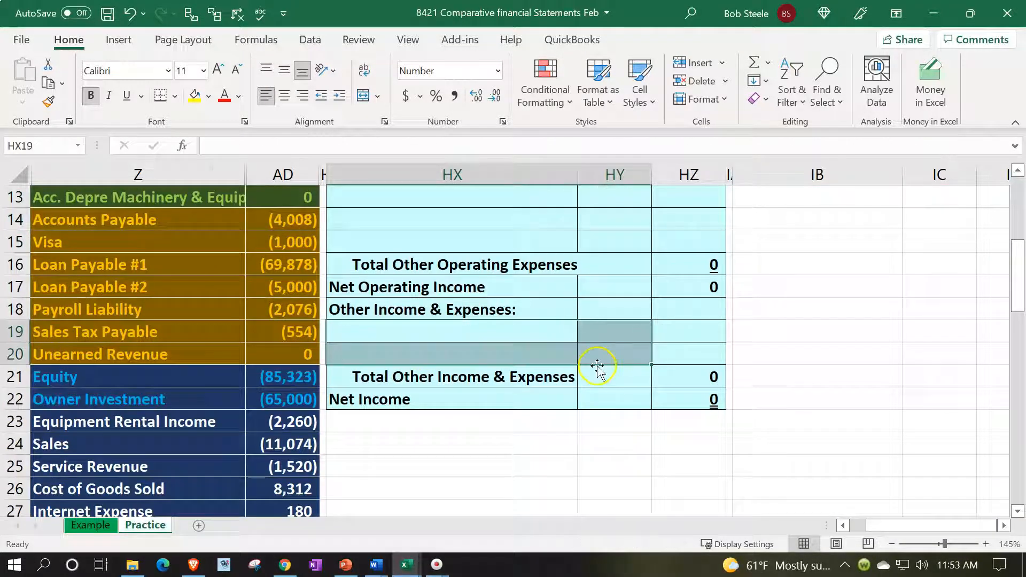
Link the first revenue label in HX3 to the Equipment Rental Income account name in Z23
scroll(595, 366, up, 4)
click(411, 248)
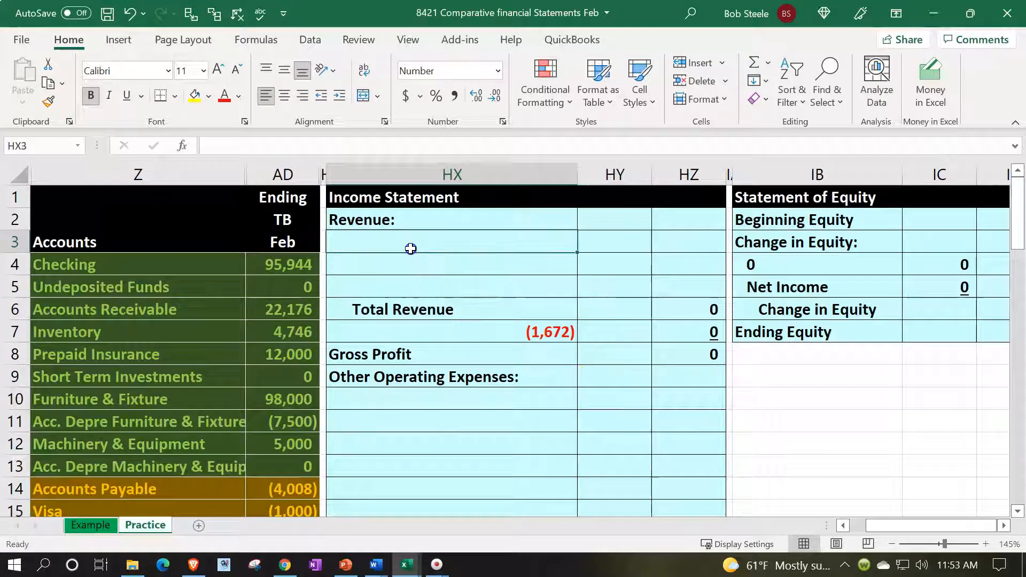
text(=)
key(Down)
key(Down)
key(Down)
key(Down)
key(Down)
key(Down)
key(Down)
key(Down)
key(Down)
key(Down)
key(Down)
key(Down)
key(Down)
key(Down)
key(Down)
key(Down)
key(Down)
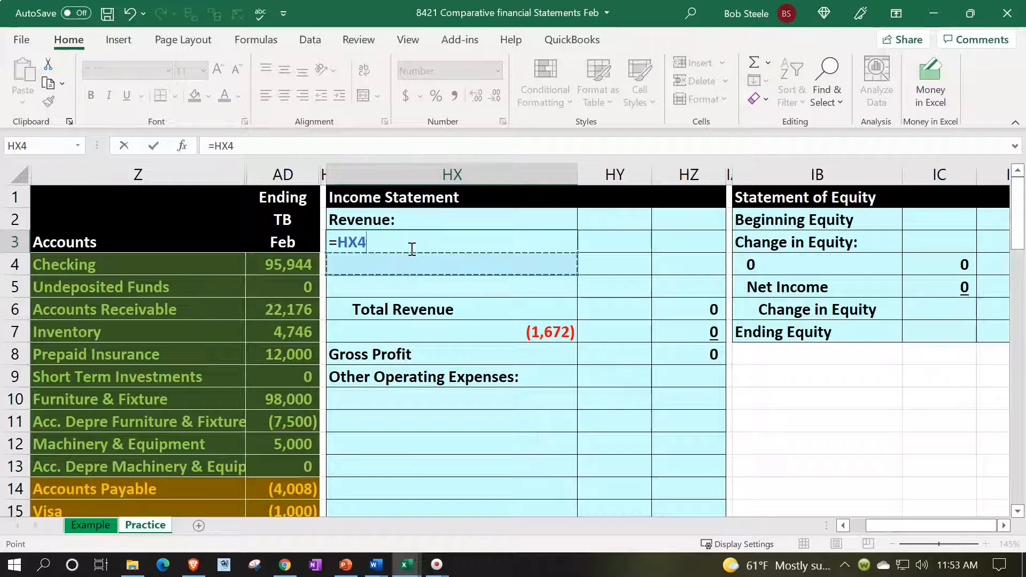
key(Left)
key(Down)
key(Down)
key(Down)
key(Down)
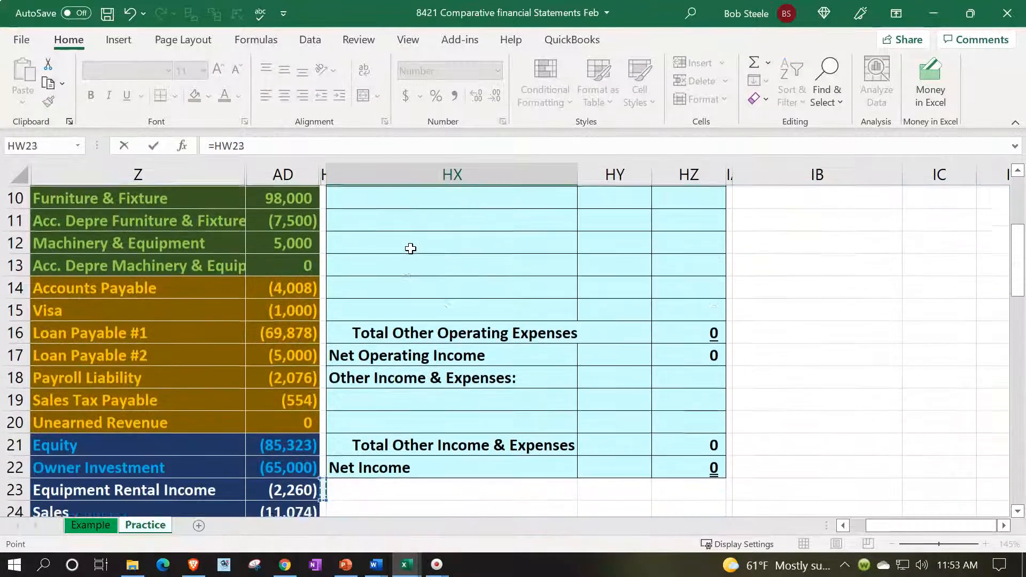
key(Left)
key(Left)
key(Up)
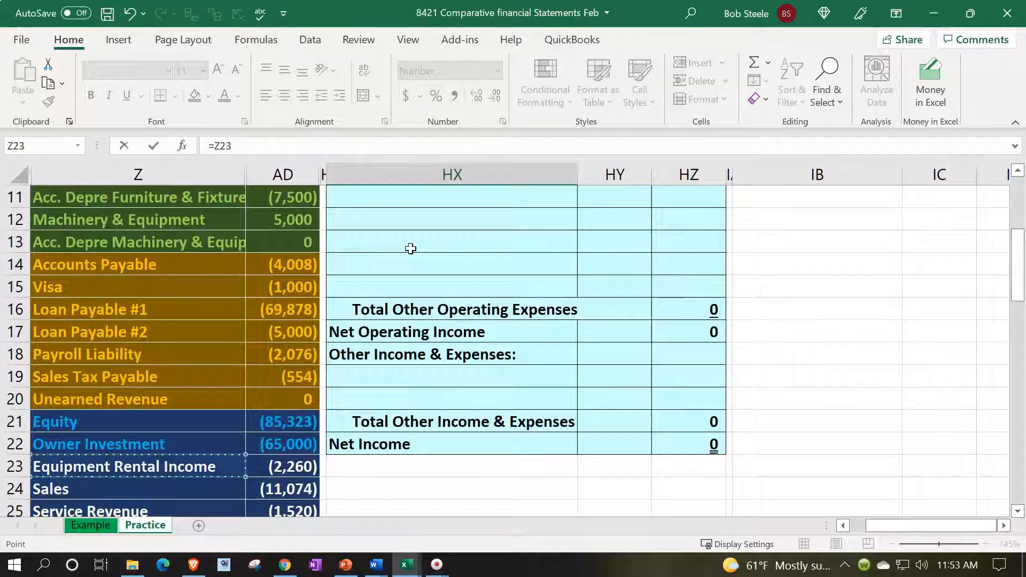
key(Return)
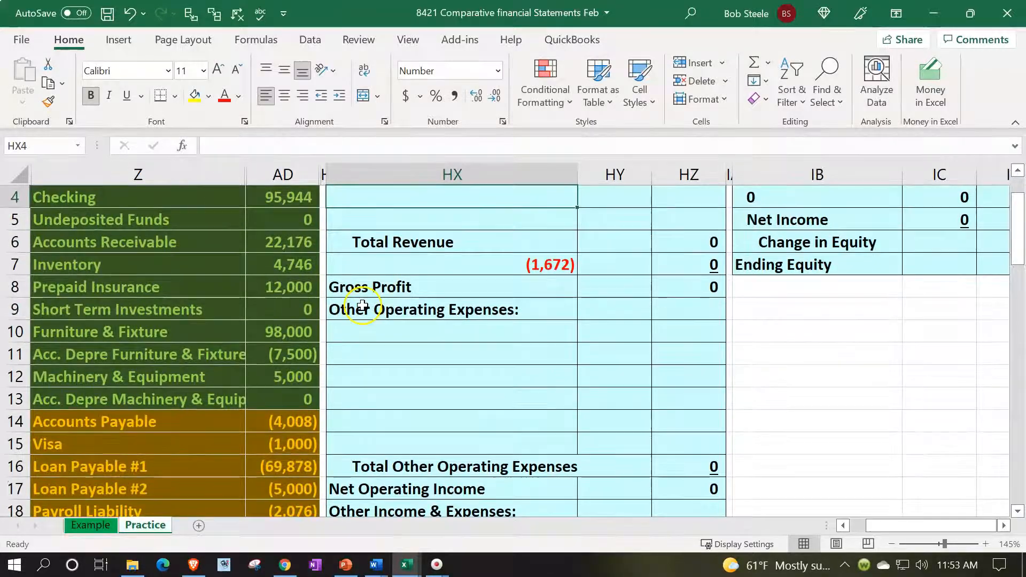
Check the range summed by the trial balance's net income formula in AD36
scroll(363, 306, down, 7)
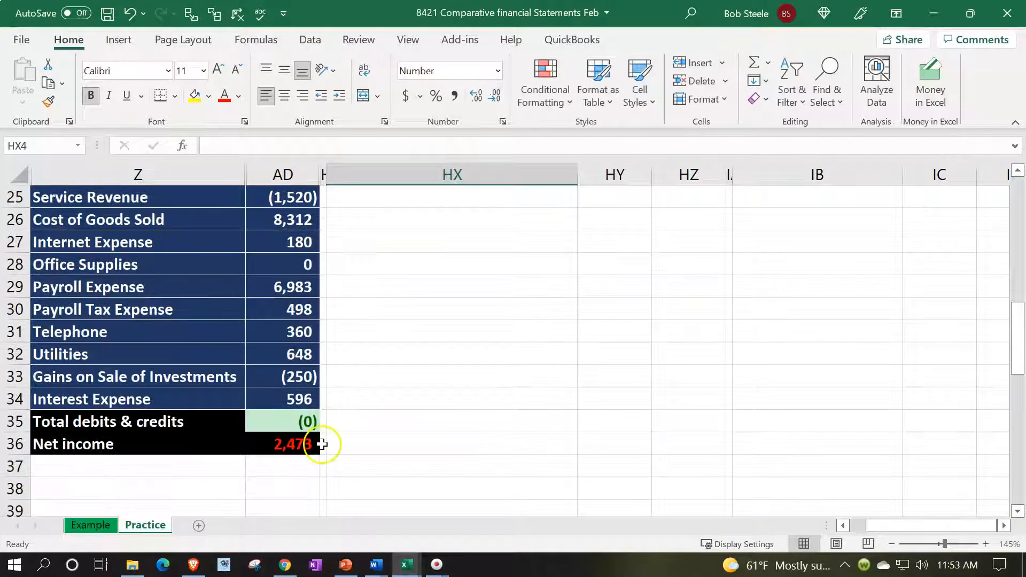
click(306, 444)
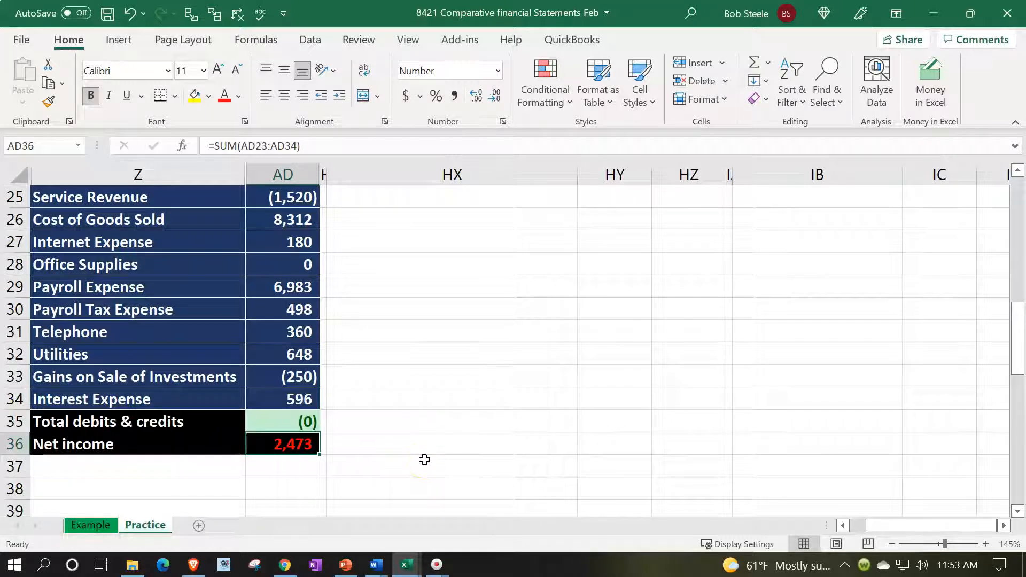
double_click(293, 446)
scroll(518, 370, up, 1)
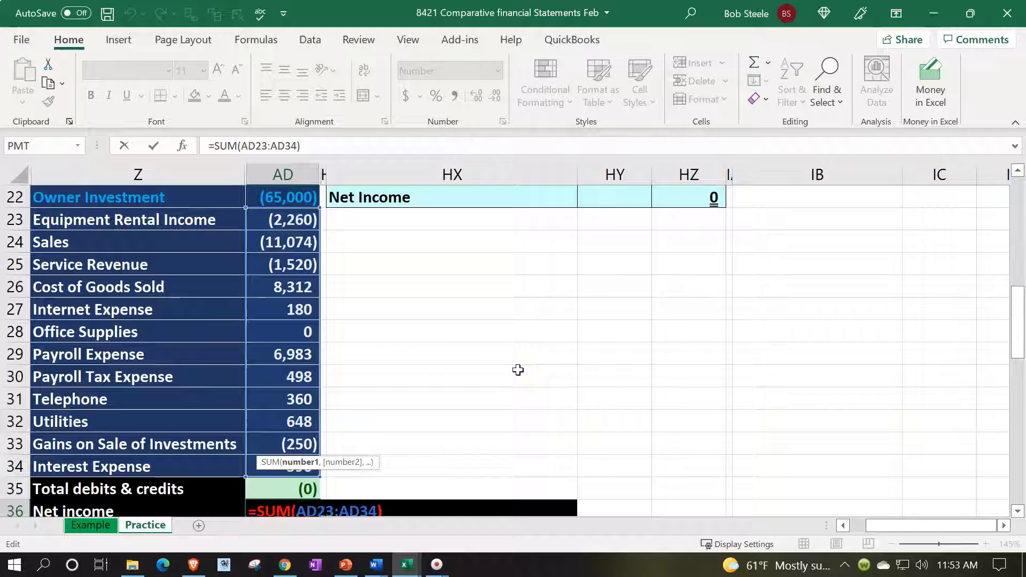
key(Return)
scroll(518, 369, up, 4)
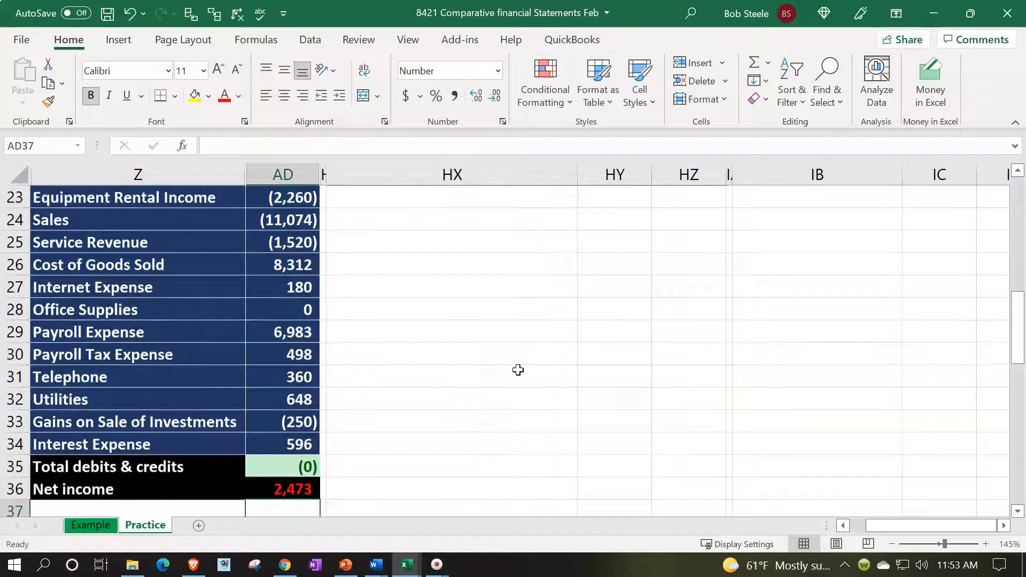
Set the Equipment Rental Income amount in HY3 to the negative of the trial balance amount in AD23
scroll(518, 369, up, 4)
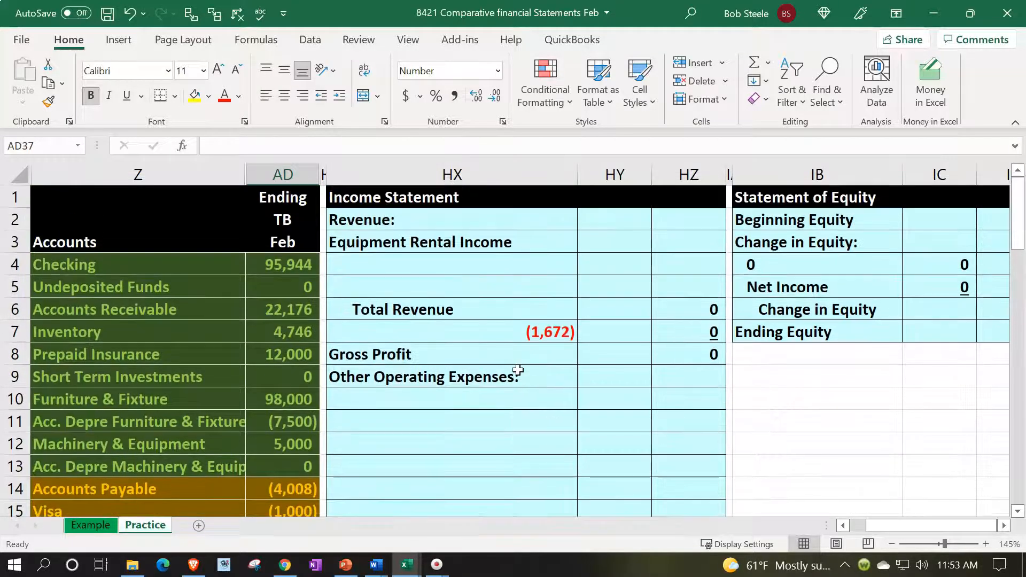
click(523, 242)
key(Right)
text(-)
key(Down)
key(Down)
key(Down)
key(Down)
key(Down)
key(Down)
key(Down)
key(Down)
key(Down)
key(Down)
key(Down)
key(Down)
key(Down)
key(Down)
key(Down)
key(Down)
key(Down)
key(Down)
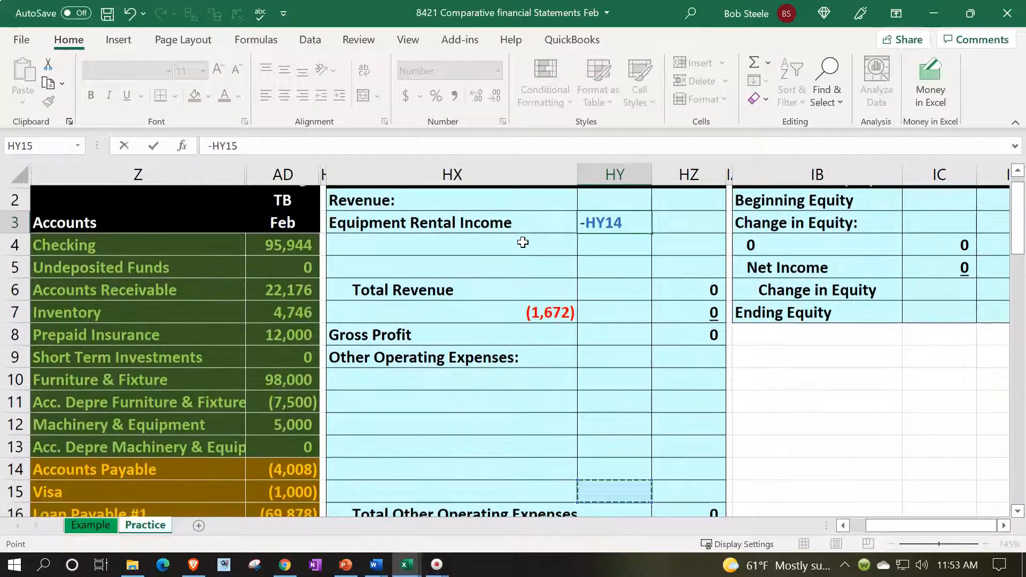
key(Down)
key(Down)
key(Left)
key(Left)
key(Left)
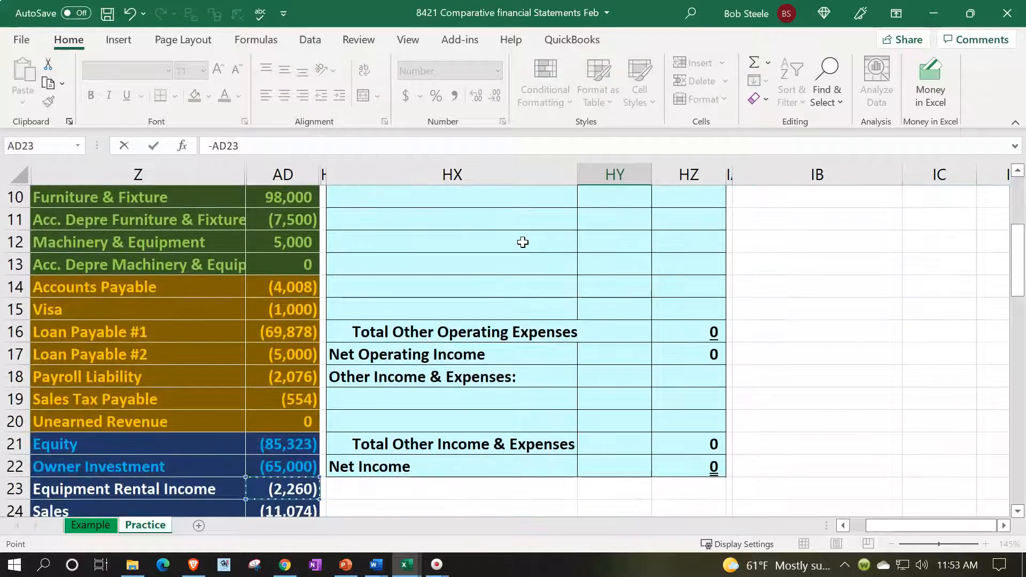
key(Return)
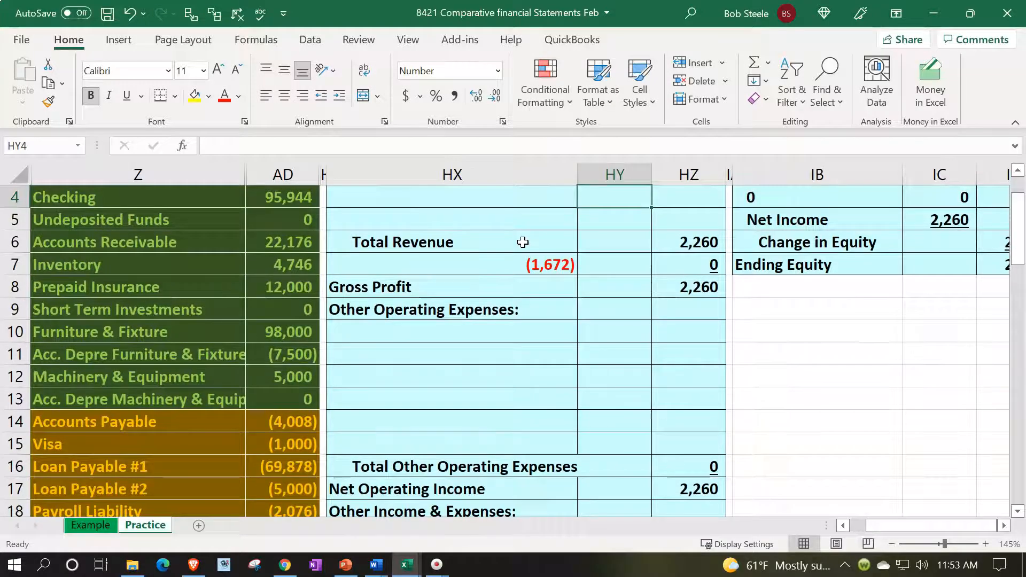
Fill the Equipment Rental Income label and amount down through row 5 and check the Total Revenue formula in HZ6
click(568, 244)
drag(568, 244, 650, 293)
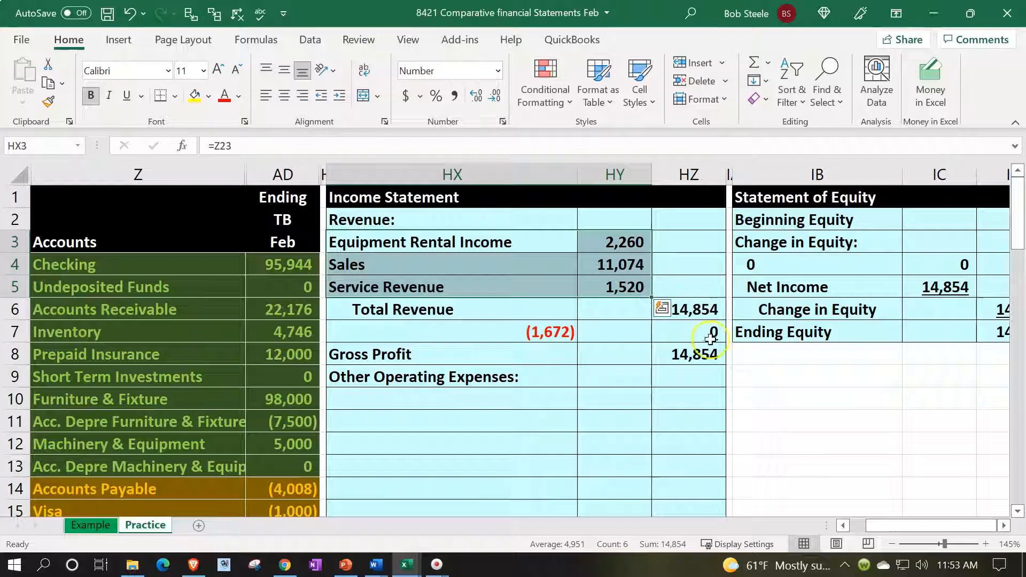
double_click(716, 311)
key(Return)
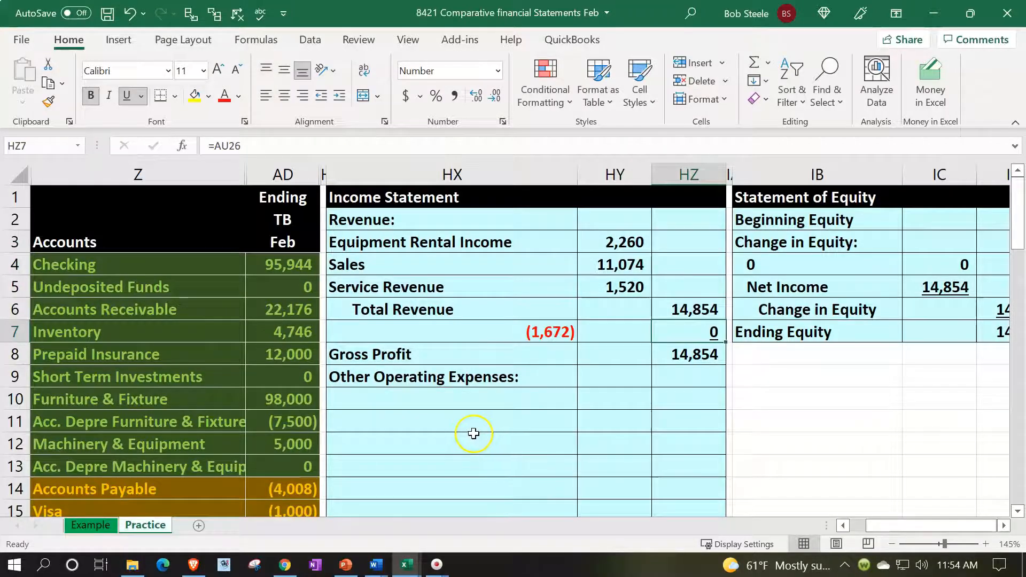
Compare Total Revenue with the sum of the trial balance revenue accounts in AD23:AD25 and locate the Cost of Goods Sold account
scroll(474, 433, down, 5)
drag(296, 354, 301, 402)
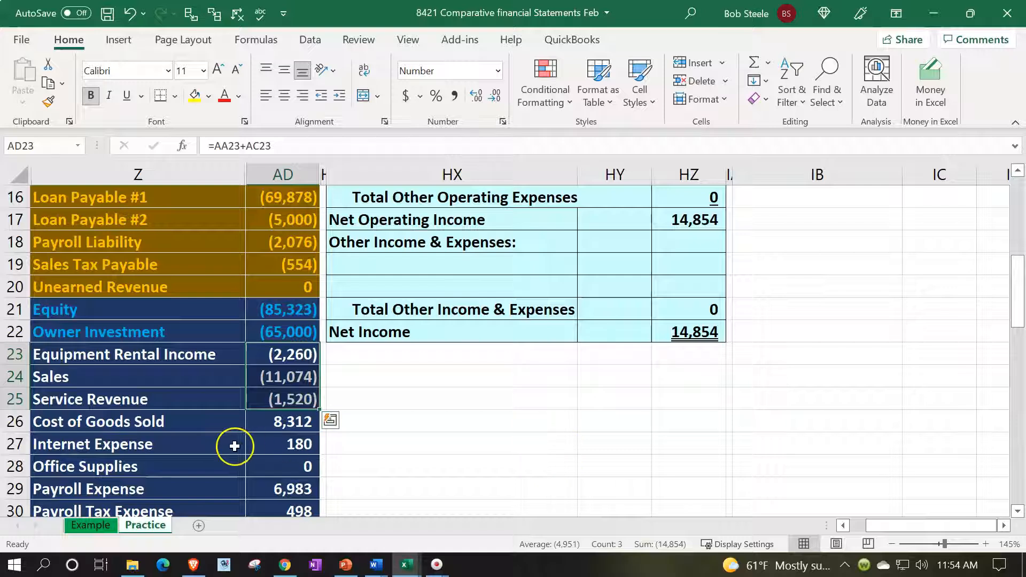
drag(222, 421, 248, 421)
Link the label cell HX7 below Total Revenue to the trial balance's Cost of Goods Sold account name in Z26
scroll(258, 423, up, 4)
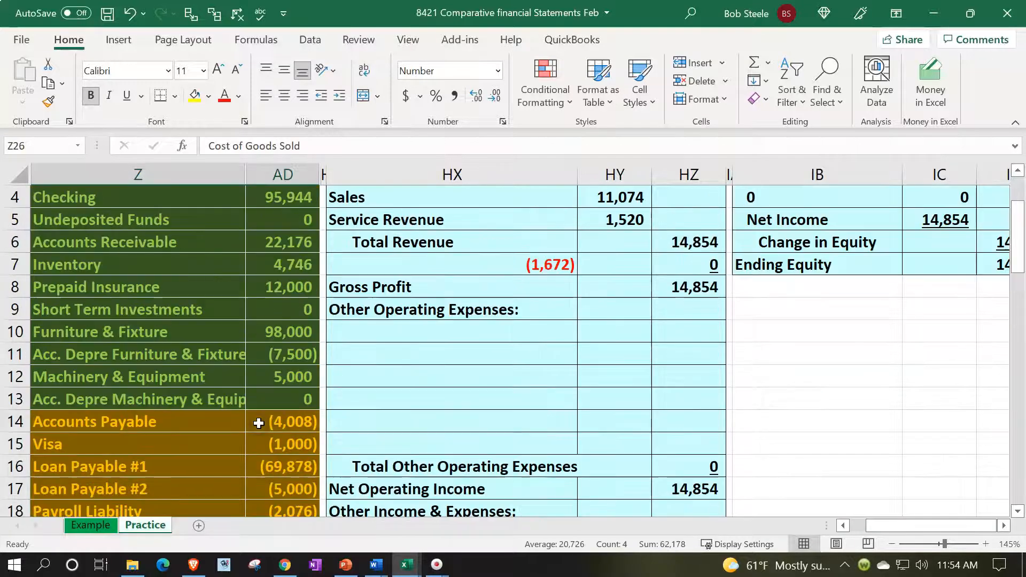
scroll(259, 423, up, 1)
click(389, 335)
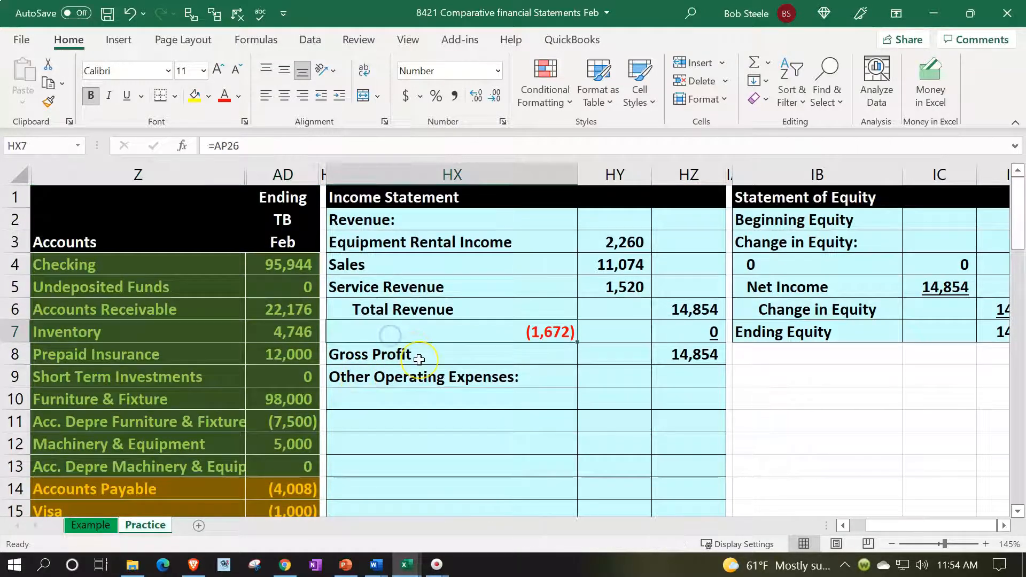
text(=)
key(Down)
key(Down)
key(Down)
key(Down)
key(Down)
key(Down)
key(Down)
key(Down)
key(Down)
key(Down)
key(Down)
key(Down)
key(Down)
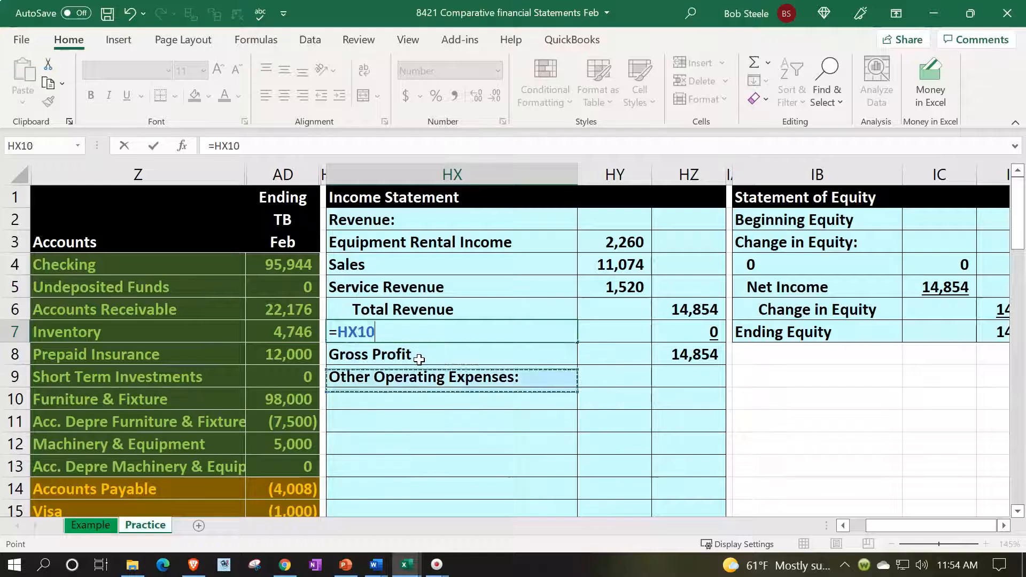
key(Down)
key(Down)
key(Down)
key(Down)
key(Down)
key(Left)
key(Left)
key(Down)
key(Return)
Set the Cost of Goods Sold amount in HZ7 equal to the trial balance amount in AD26
key(Up)
key(Up)
key(Up)
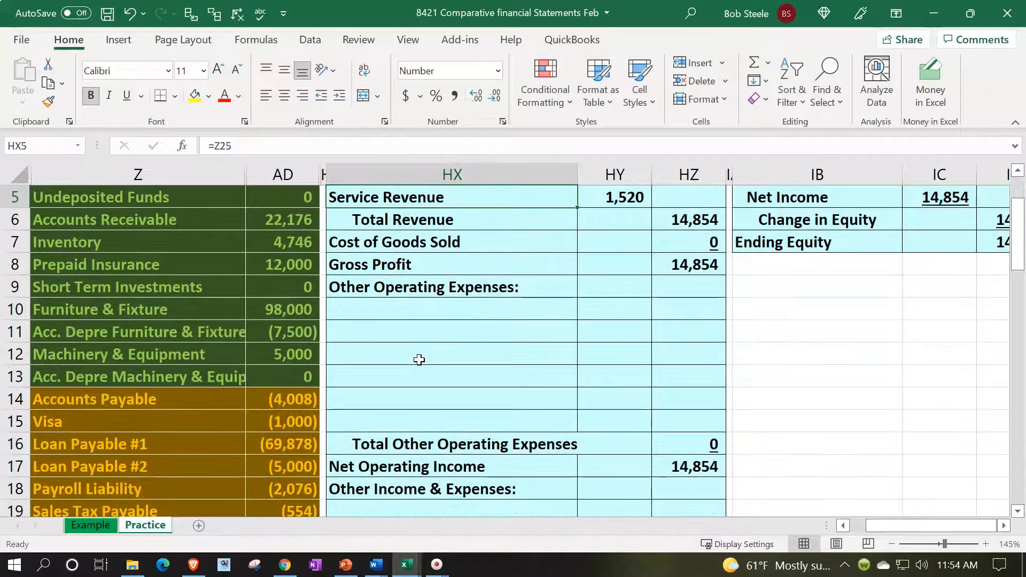
key(Right)
key(Right)
key(Down)
key(Down)
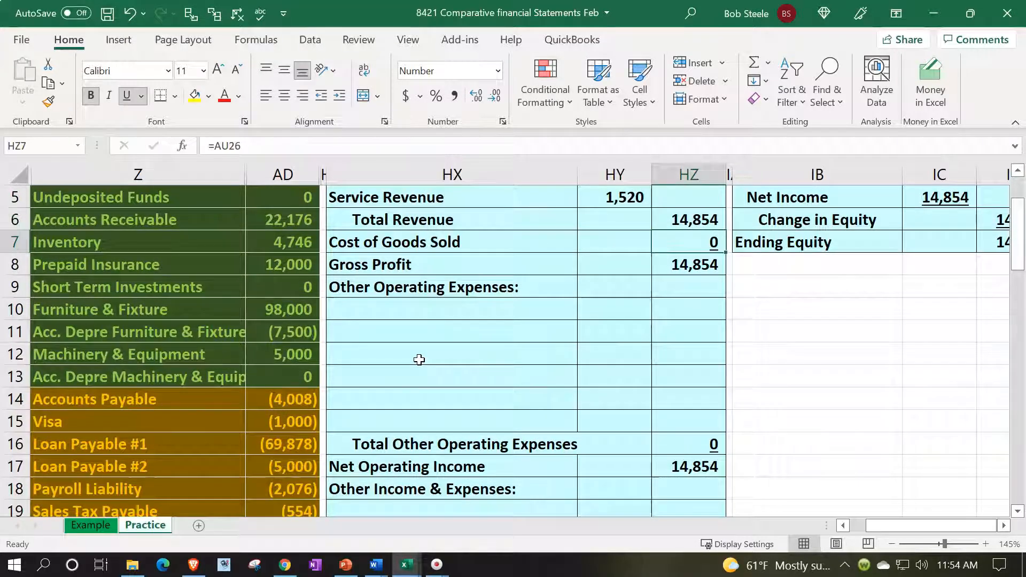
text(=)
key(Down)
key(Down)
key(Down)
key(Down)
key(Down)
key(Down)
key(Down)
key(Down)
key(Down)
key(Down)
key(Down)
key(Down)
key(Down)
key(Down)
key(Down)
key(Down)
key(Down)
key(Down)
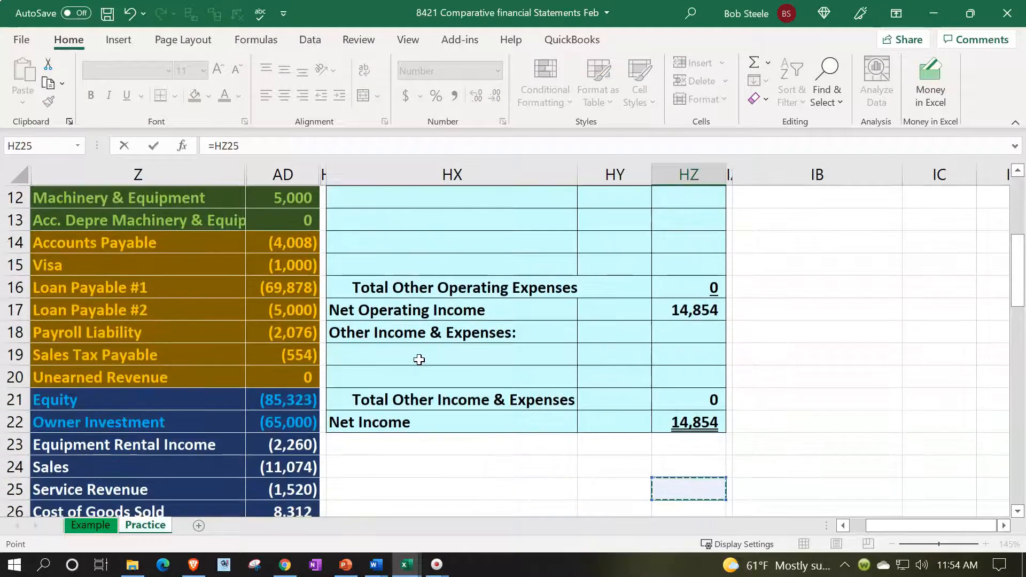
key(Down)
key(Left)
key(Left)
key(Left)
key(Return)
Review the income statement from the revenue lines down and check the Gross Profit formula in HZ8
key(Up)
key(Up)
key(Up)
key(Up)
key(Up)
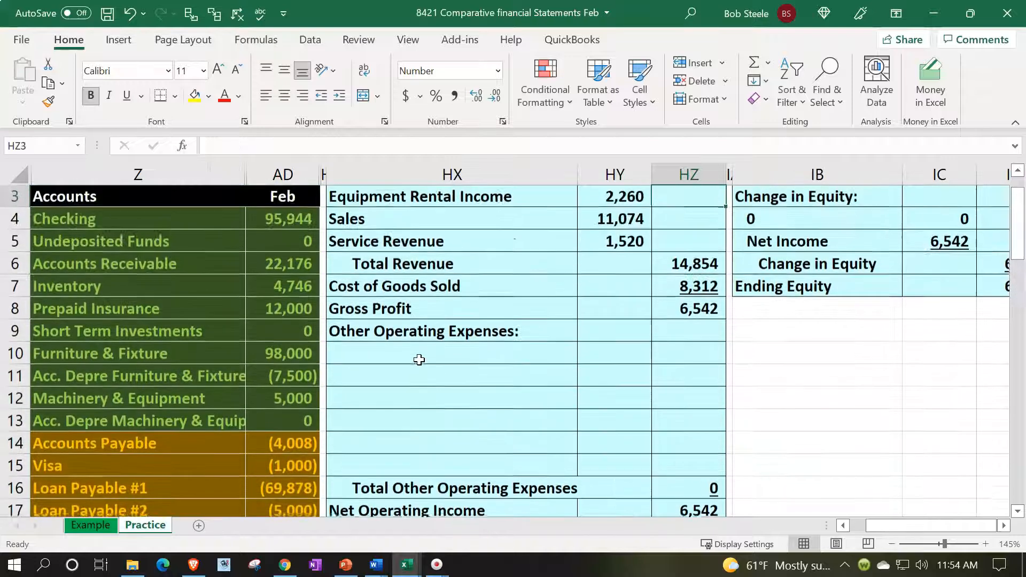
key(Down)
key(Down)
key(Down)
key(Down)
key(Down)
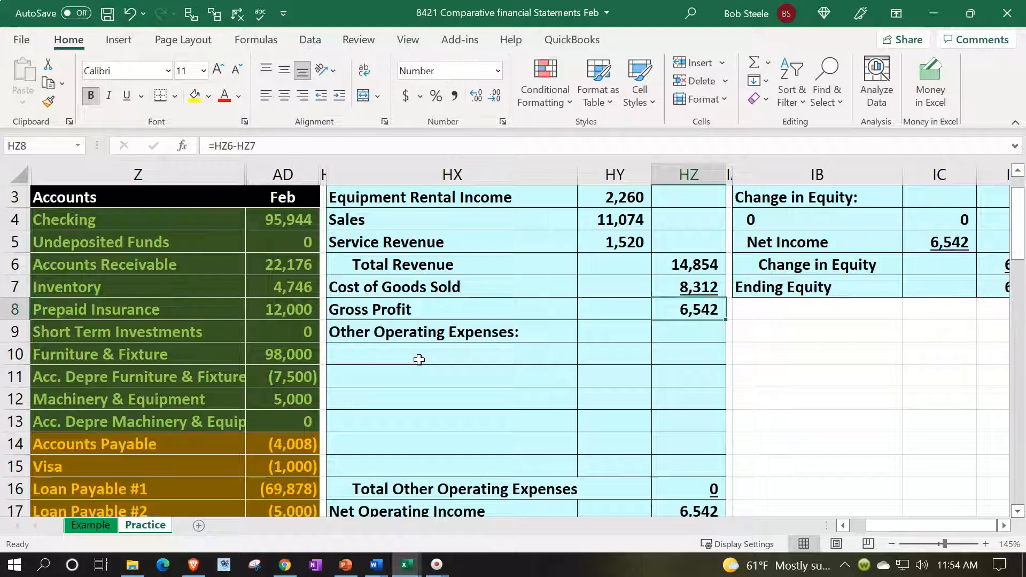
Link the first Other Operating Expenses label in HX10 to the trial balance's Internet Expense account name in Z27
key(Down)
key(Left)
key(Left)
key(Down)
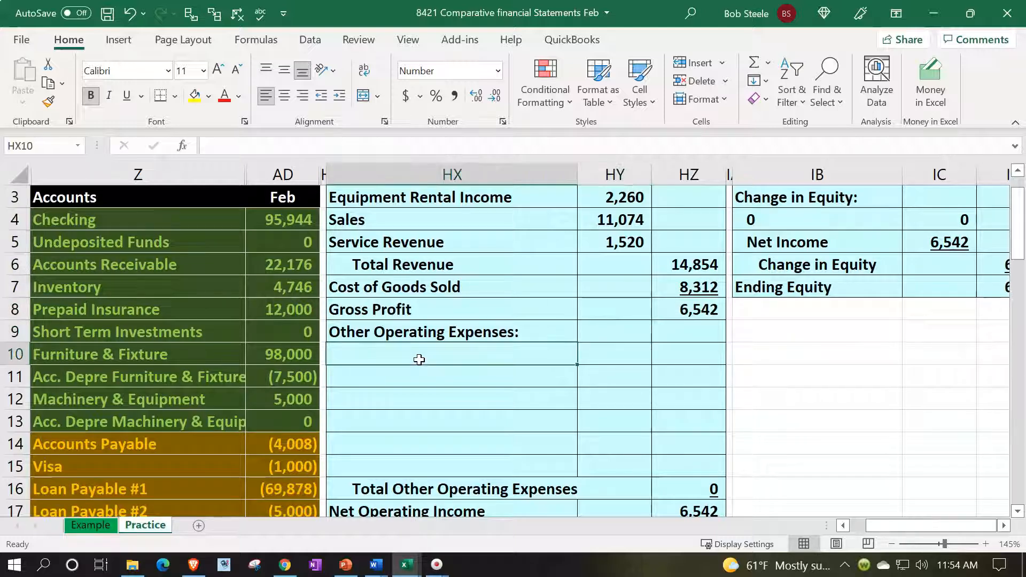
text(=)
key(Down)
key(Down)
key(Down)
key(Down)
key(Down)
key(Down)
key(Down)
key(Down)
key(Down)
key(Down)
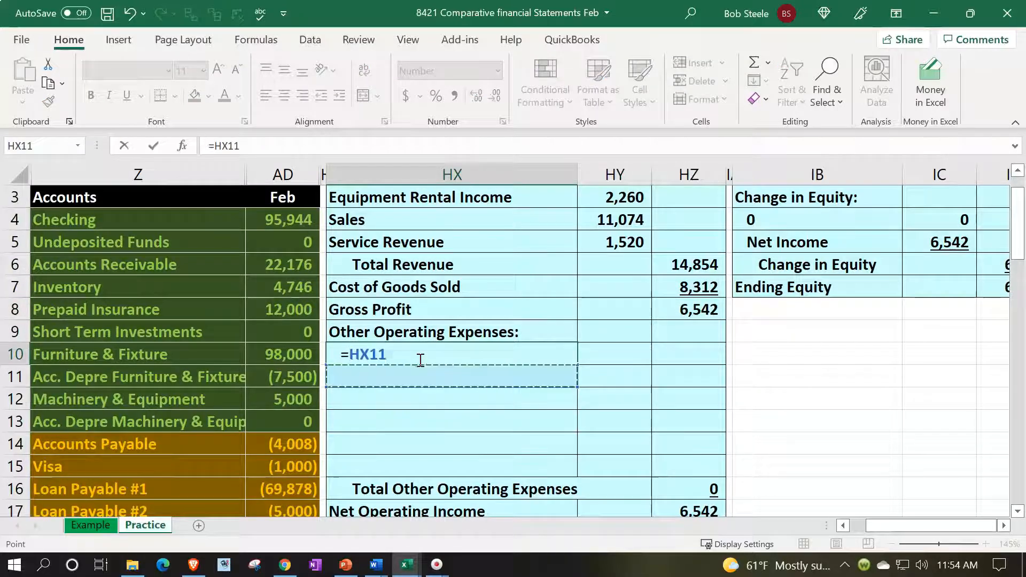
key(Down)
key(Down)
key(Down)
key(Down)
key(Down)
key(Down)
key(Down)
key(Down)
key(Down)
key(Down)
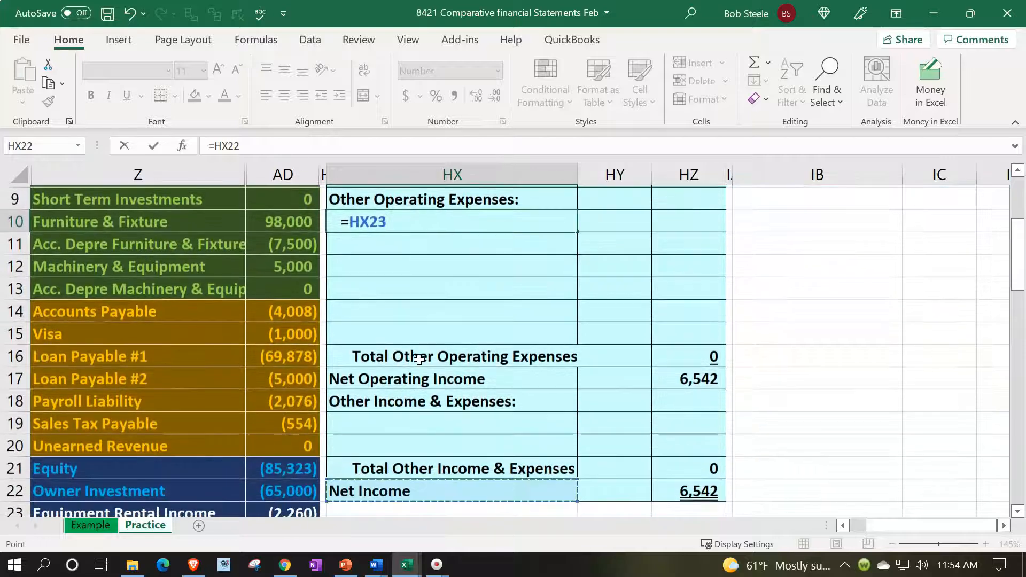
key(Down)
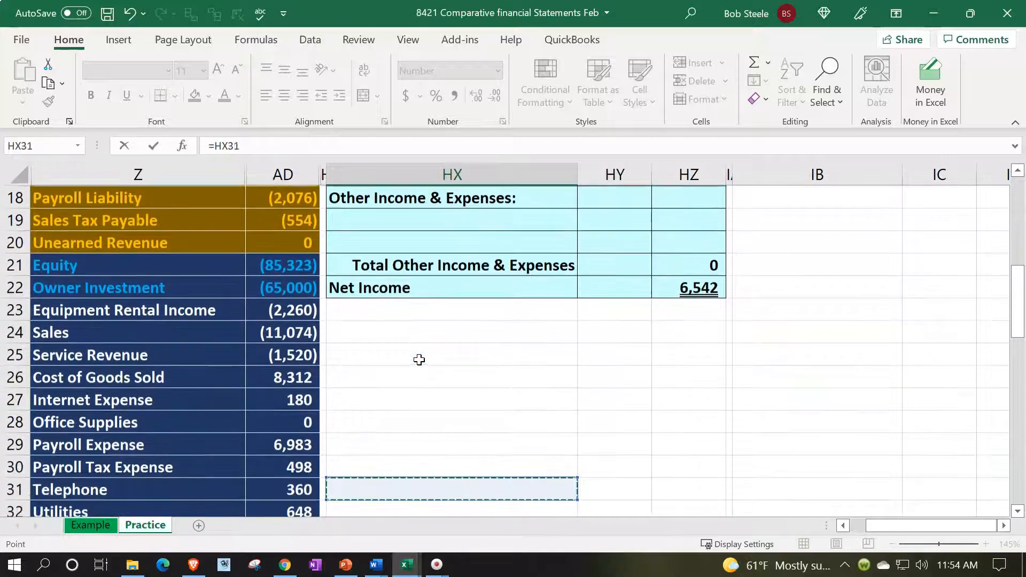
key(Left)
key(Left)
key(Left)
key(Up)
key(Up)
key(Up)
key(Up)
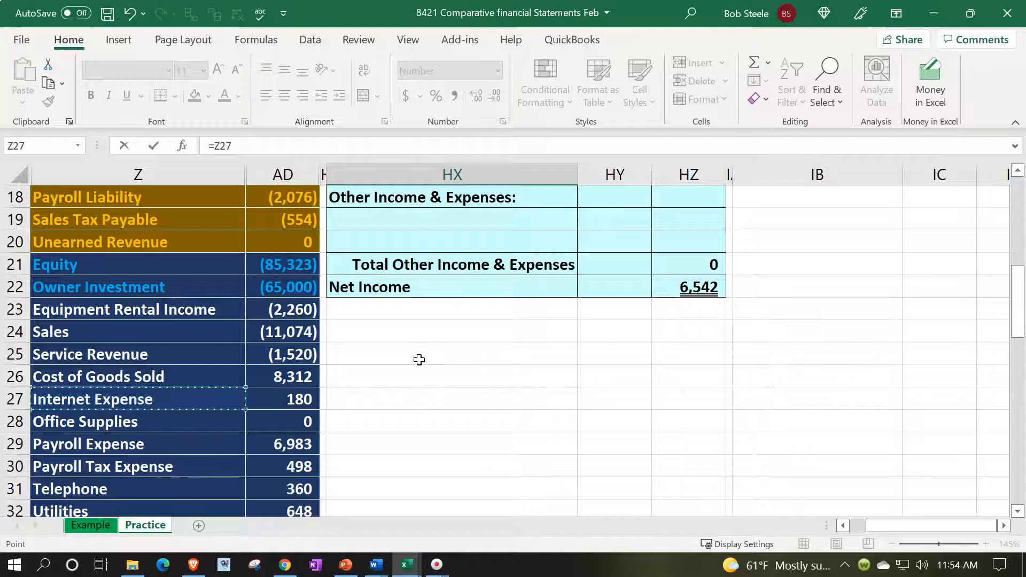
key(Return)
Set the Internet Expense amount in HY10 equal to the trial balance amount in AD27
key(Up)
key(Right)
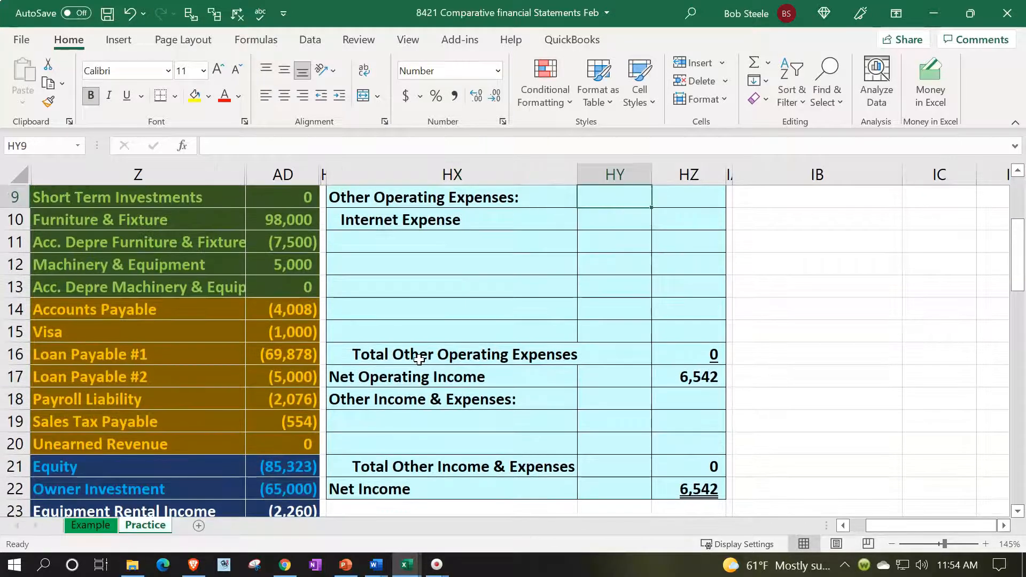
text(=)
key(Down)
key(Down)
key(Down)
key(Down)
key(Down)
key(Down)
key(Down)
key(Down)
key(Down)
key(Down)
key(Down)
key(Down)
key(Down)
key(Down)
key(Down)
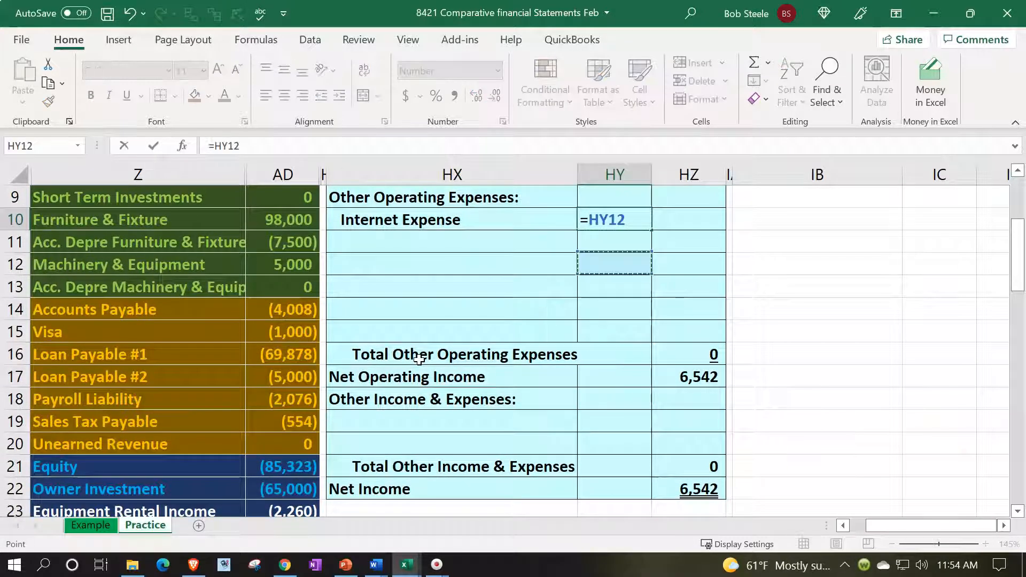
key(Down)
key(Down)
key(Down)
key(Down)
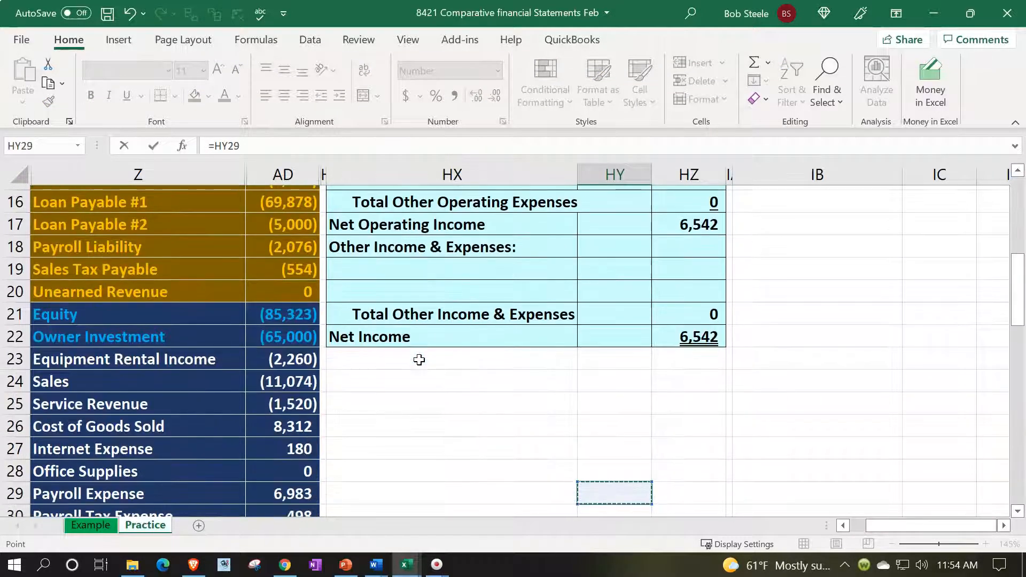
key(Down)
key(Left)
key(Left)
key(Up)
key(Up)
key(Up)
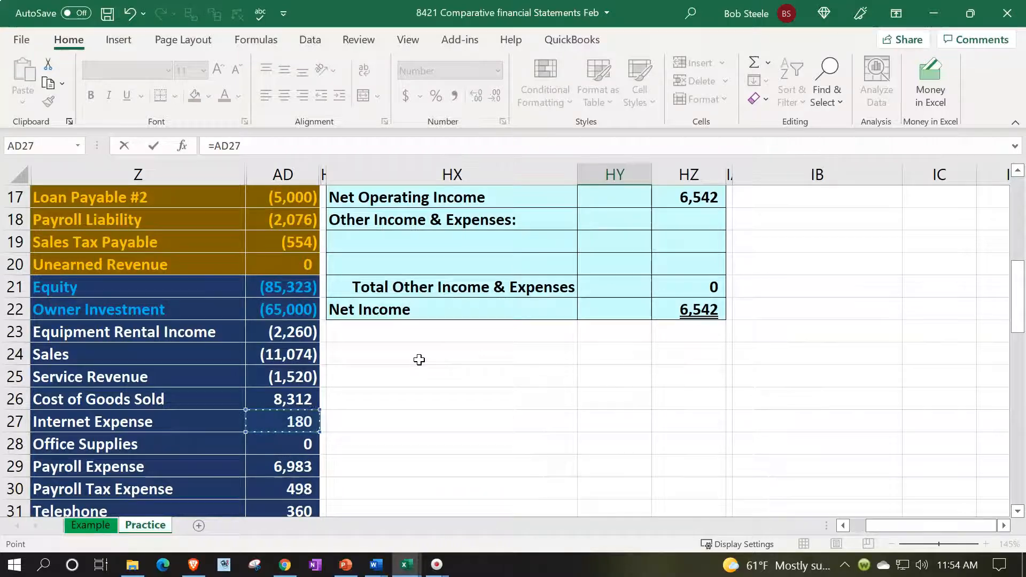
key(Return)
Fill the Internet Expense label and amount down from row 10 through row 15 to bring in the remaining operating expenses
key(Up)
key(Up)
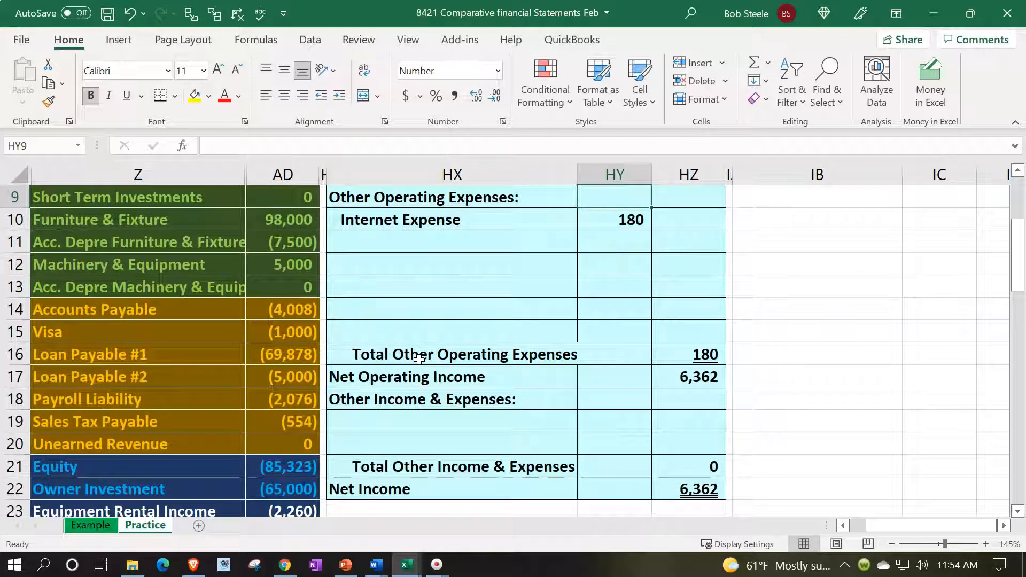
drag(529, 223, 588, 219)
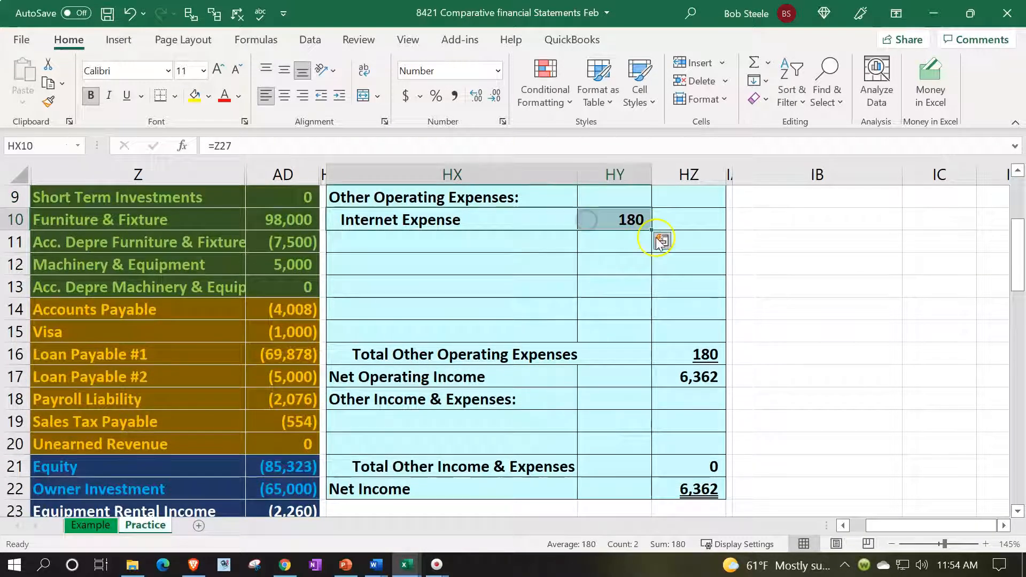
drag(651, 231, 643, 332)
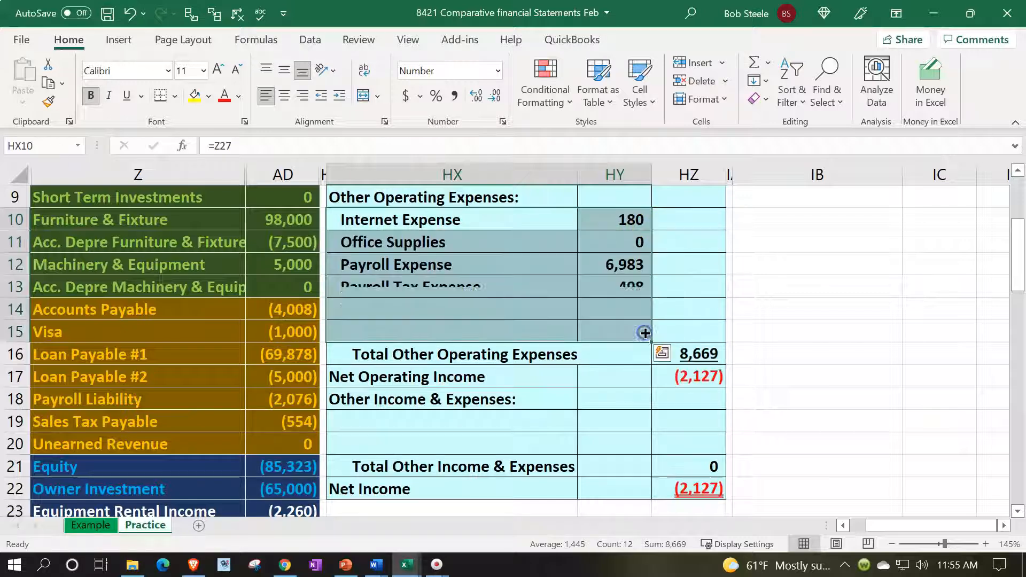
Underline the Utilities amount in HY15, the last operating expense before the total
click(615, 252)
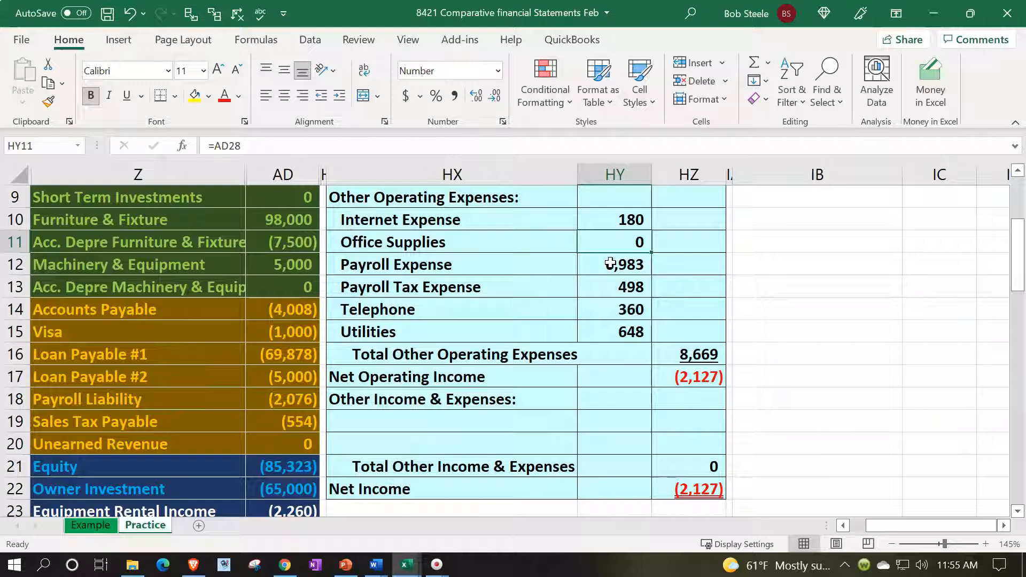
click(604, 335)
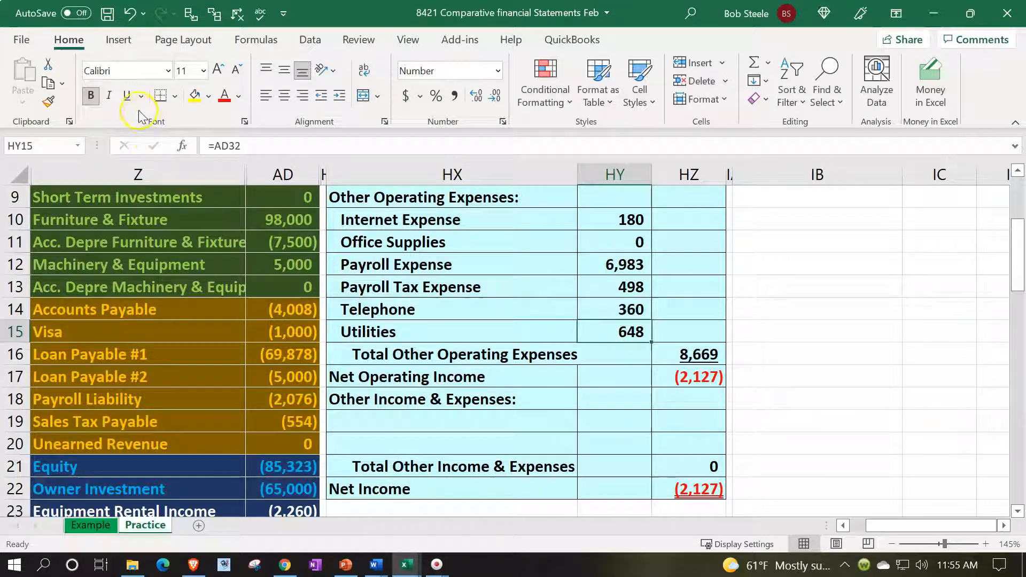
click(127, 95)
Compare Total Other Operating Expenses with the sum of AD27:AD32 and check the Net Operating Income formula in HZ17
scroll(377, 380, down, 2)
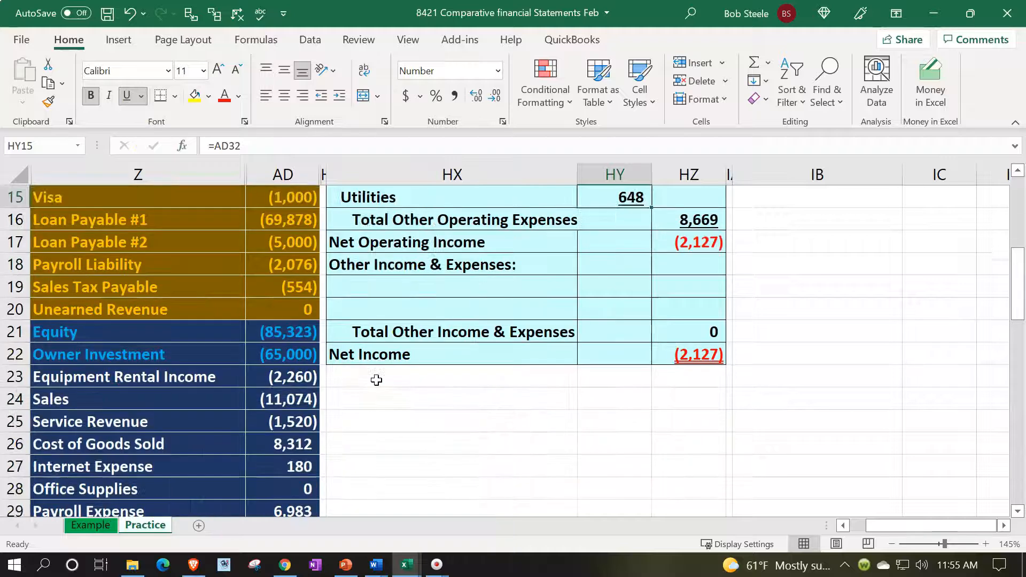
scroll(377, 380, down, 1)
scroll(377, 380, down, 3)
drag(275, 307, 280, 441)
scroll(648, 488, up, 3)
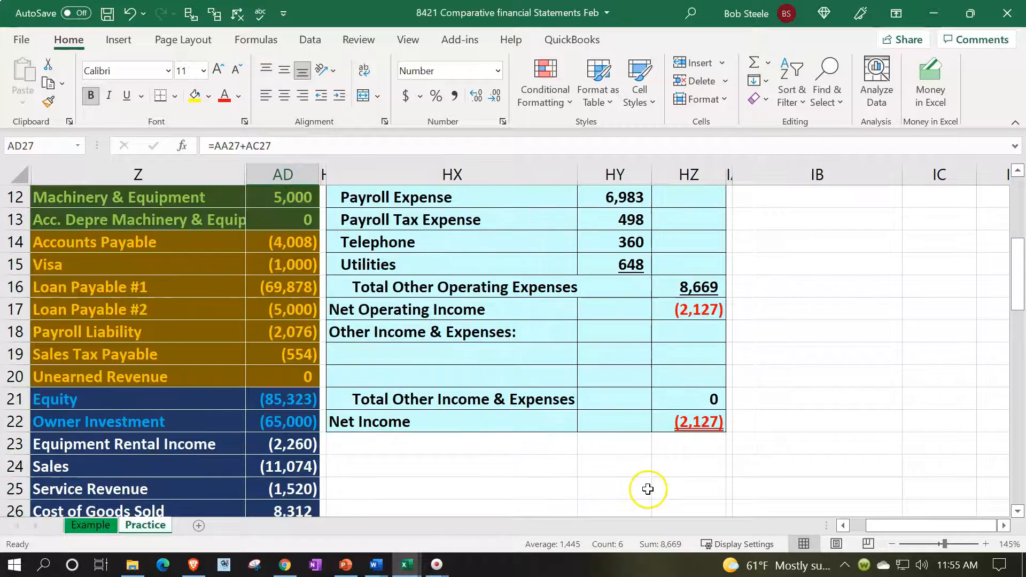
scroll(702, 286, up, 2)
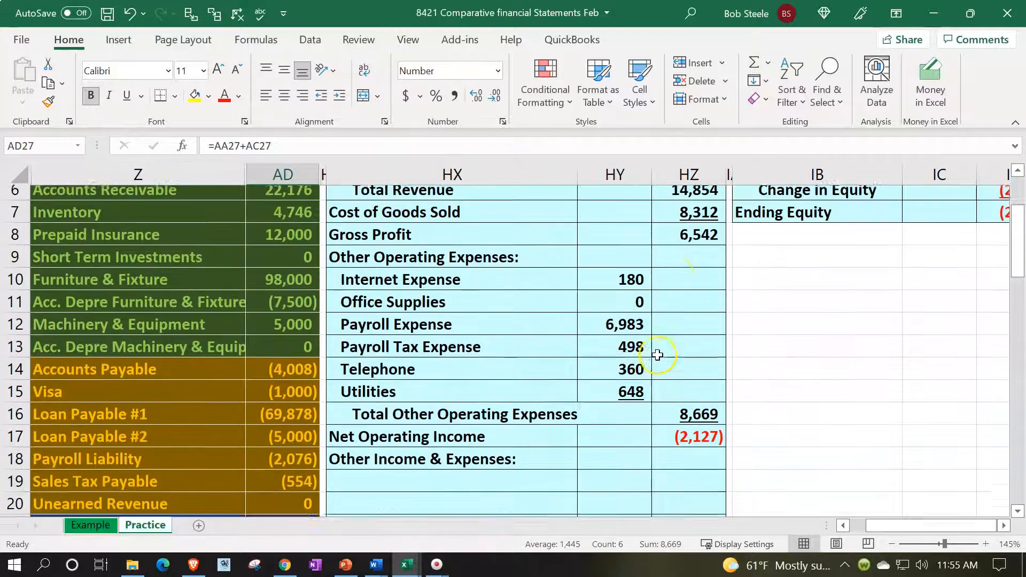
double_click(697, 444)
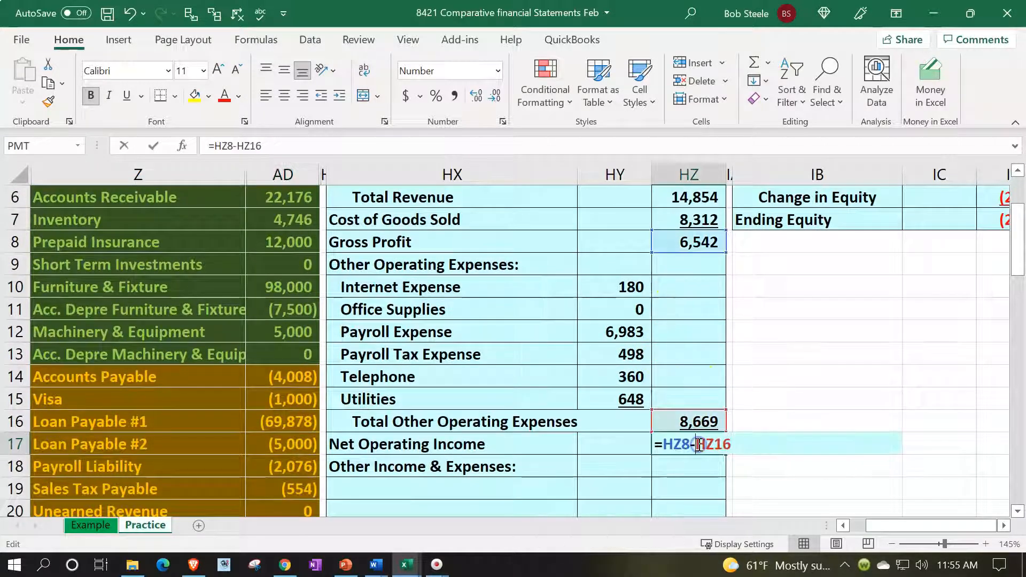
key(Return)
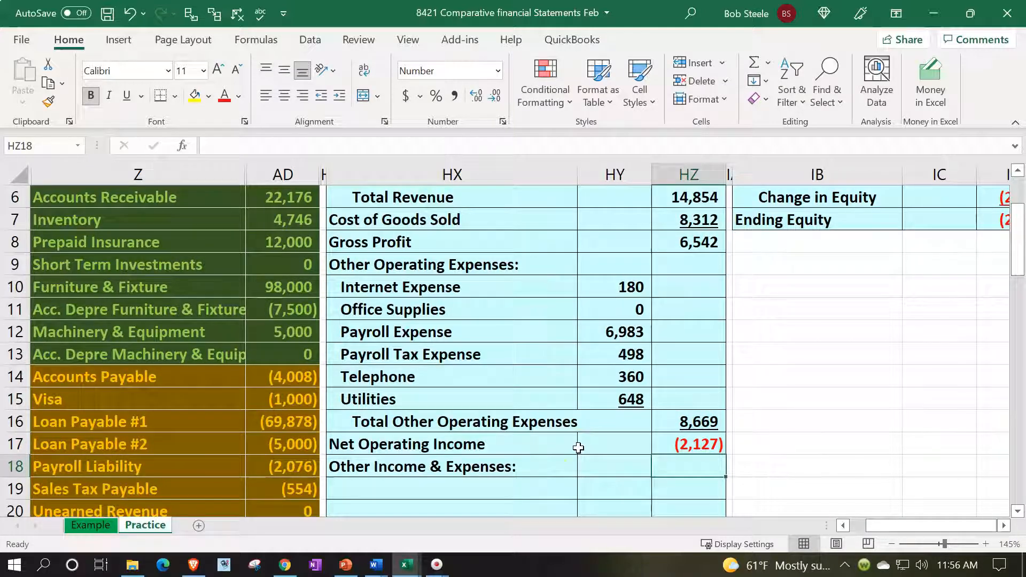
Change the Net Operating Income label in HX17 to "Net Operating Income (Loss)"
click(503, 443)
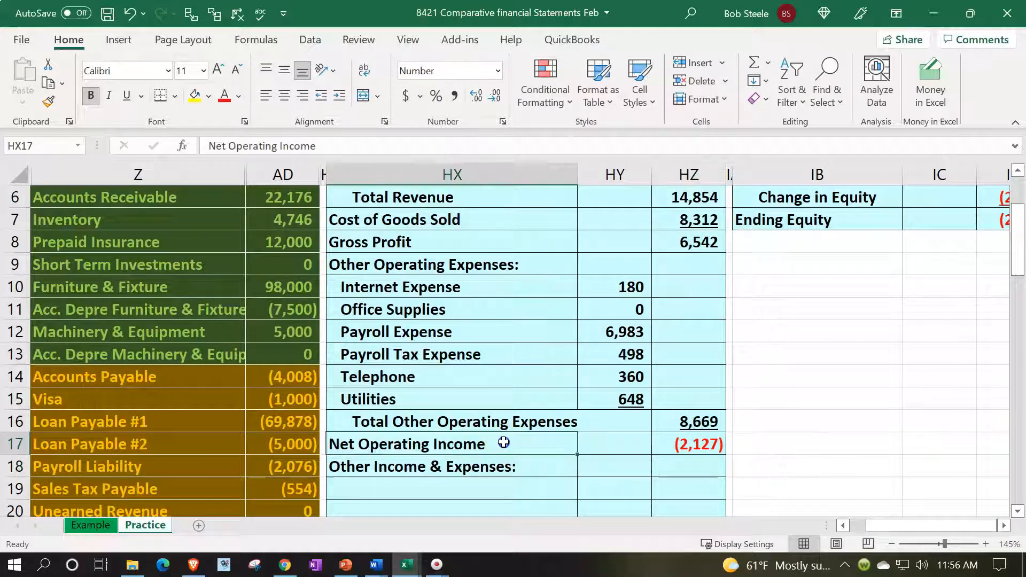
double_click(503, 442)
text((L)
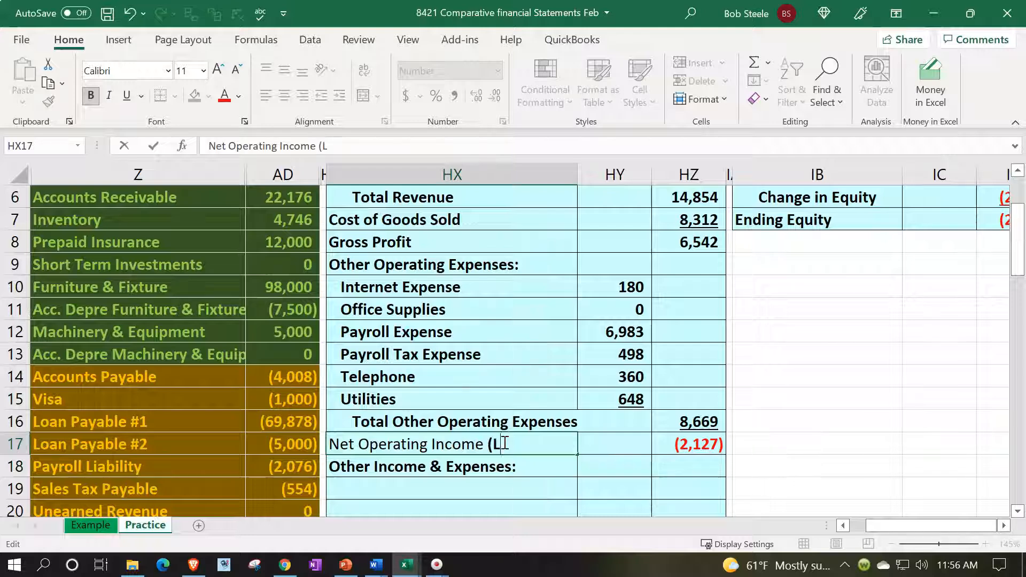
text(oss))
key(Return)
Compare the net operating loss with the sum of AD23:AD32 and select the first blank Other Income & Expenses label, HX19
scroll(503, 443, down, 4)
drag(283, 310, 289, 386)
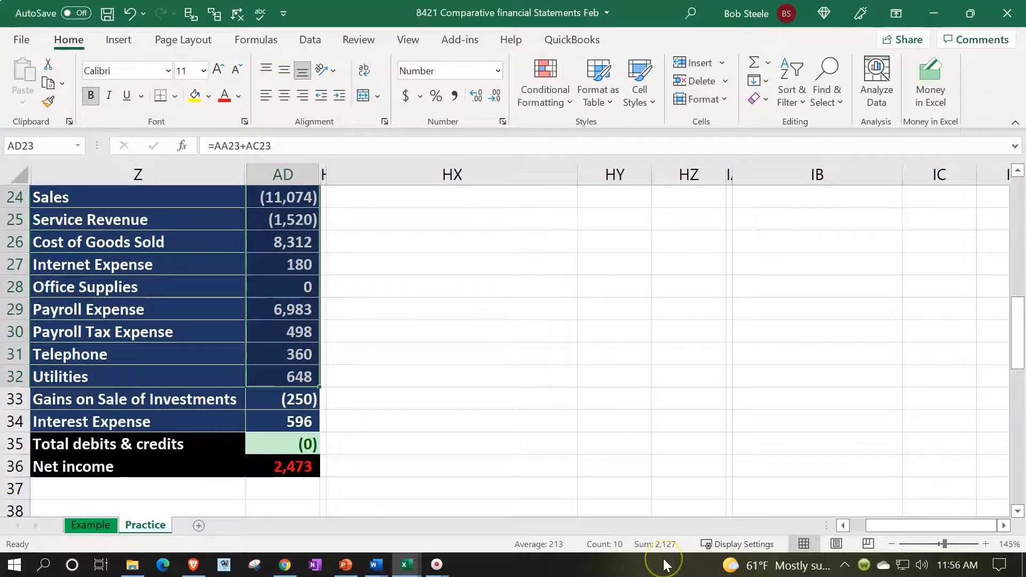
scroll(644, 472, up, 4)
scroll(643, 473, up, 1)
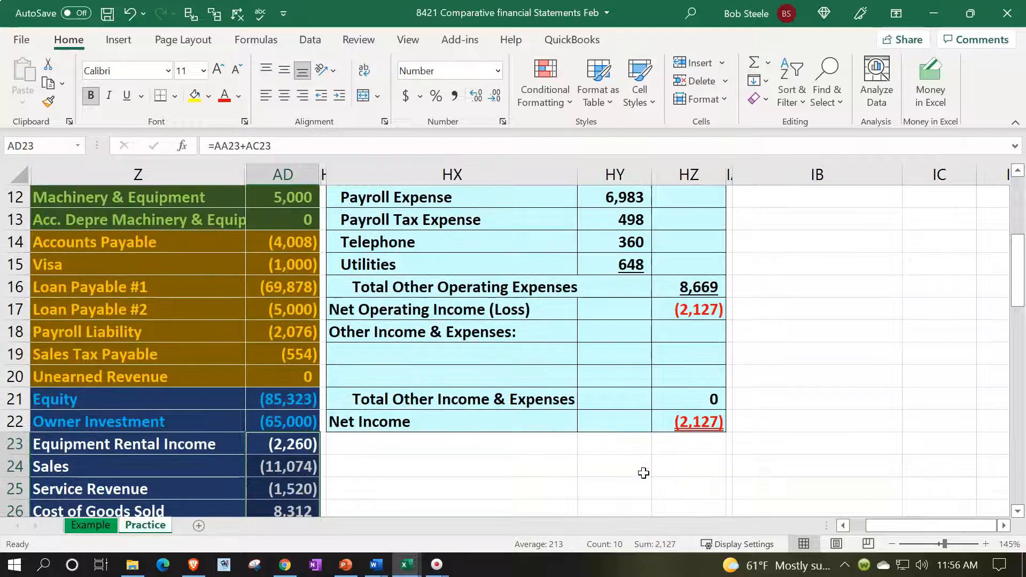
click(430, 353)
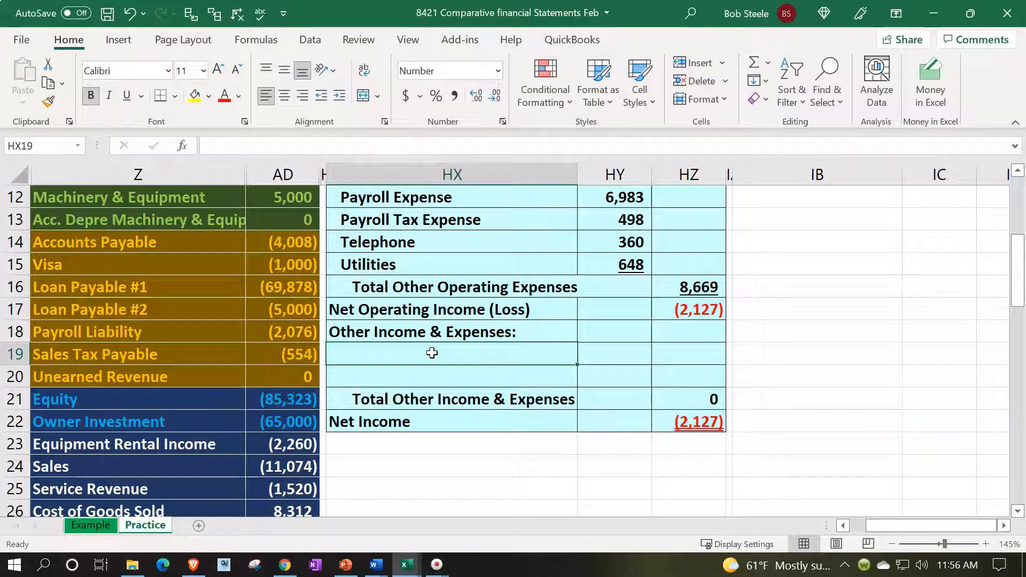
Link the label in HX19 to the trial balance account name in Z33 and copy the formula down to HX20
text(=)
key(Down)
key(Down)
key(Down)
key(Down)
key(Down)
key(Down)
key(Down)
key(Down)
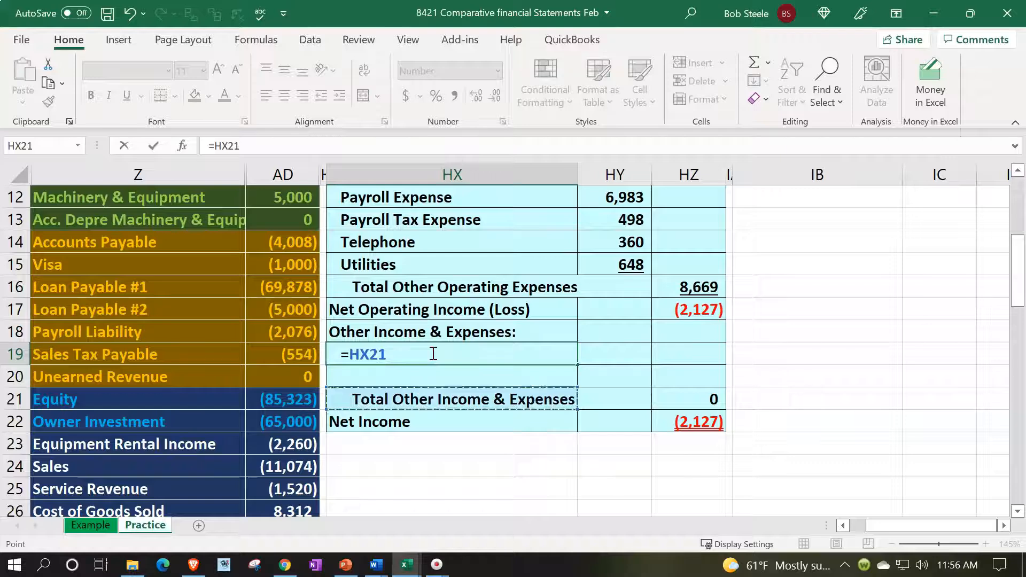
key(Down)
key(Down)
key(Down)
key(Down)
key(Down)
key(Down)
key(Down)
key(Down)
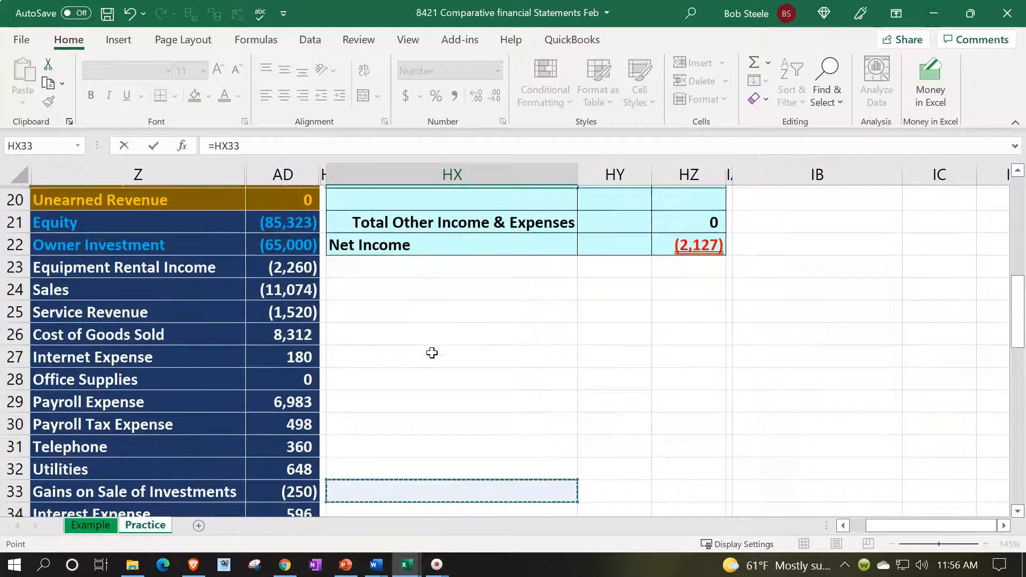
key(Left)
key(Left)
key(Up)
key(Up)
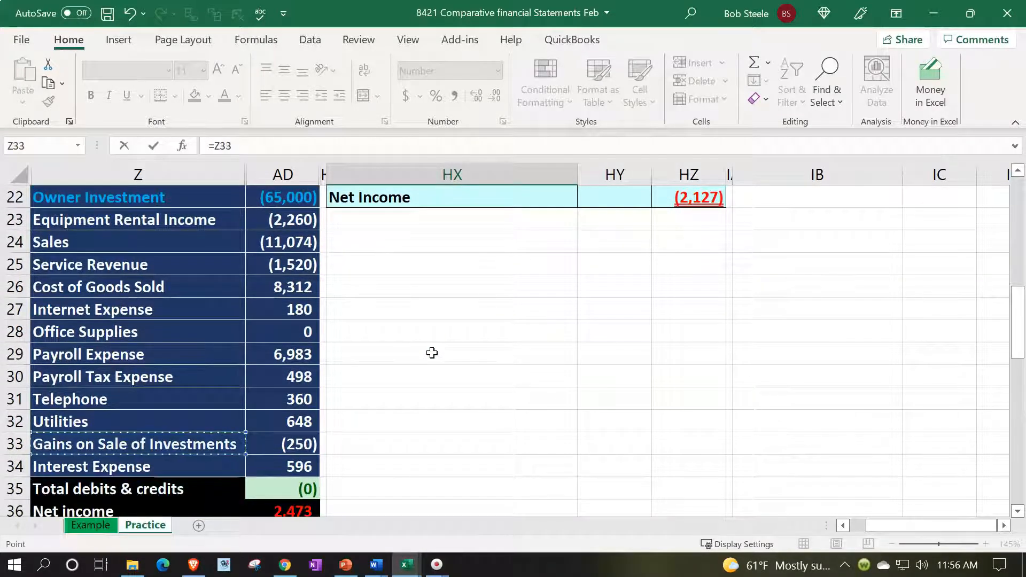
key(Escape)
key(Up)
key(Up)
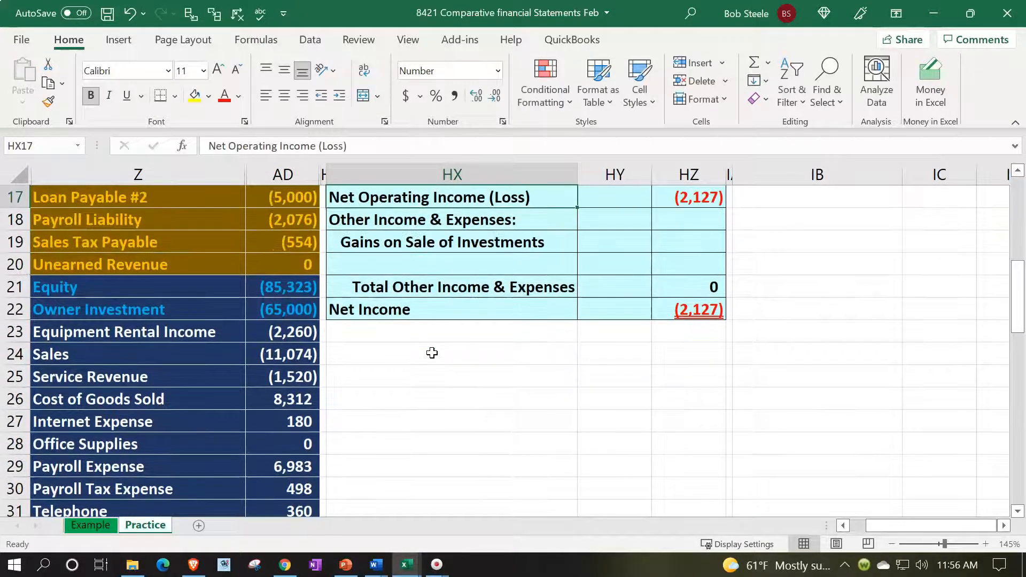
click(557, 242)
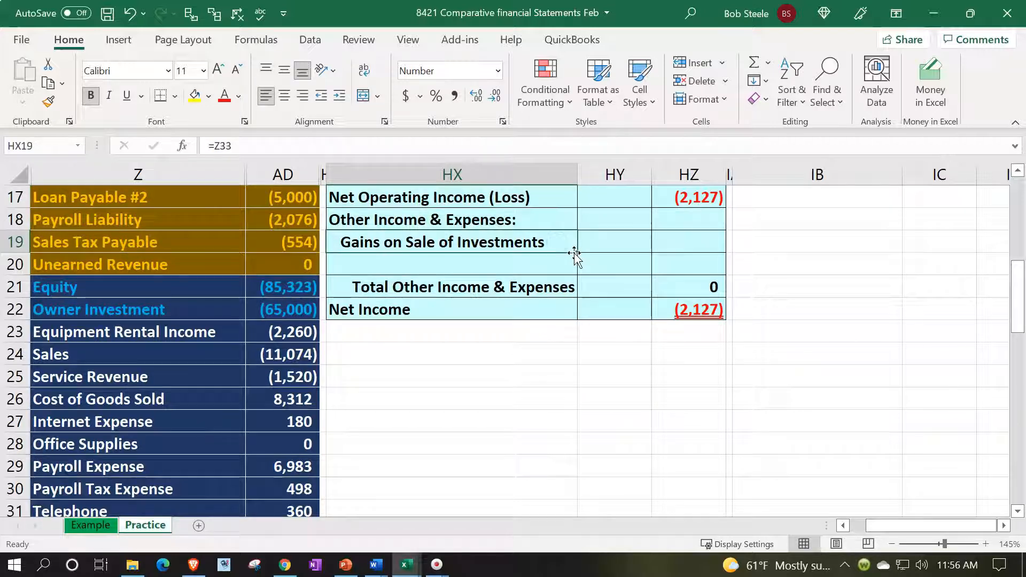
drag(576, 255, 577, 267)
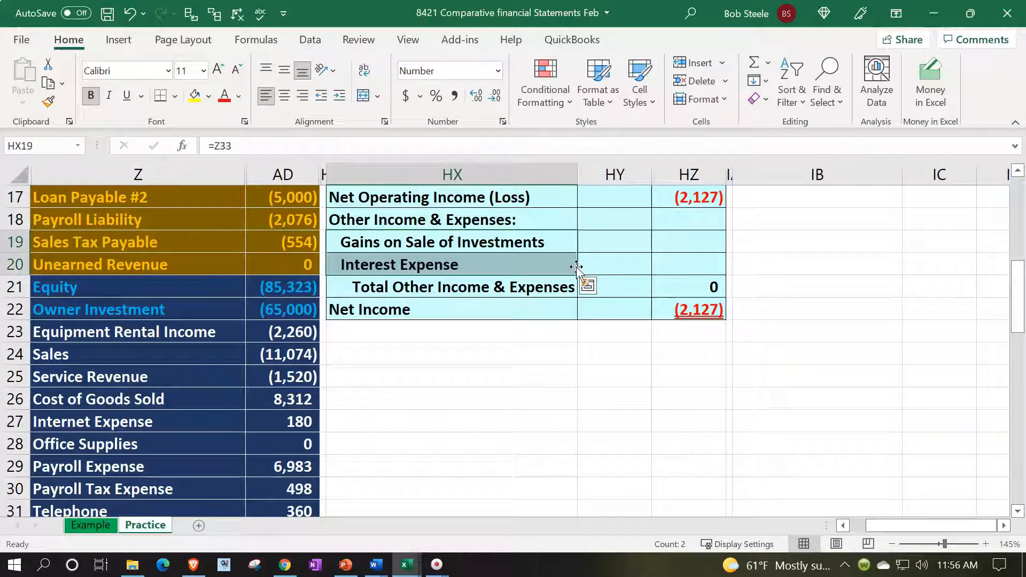
Link the Gains on Sale of Investments amount in HY19 to the negated trial balance amount with =-AD33
click(601, 243)
text(=)
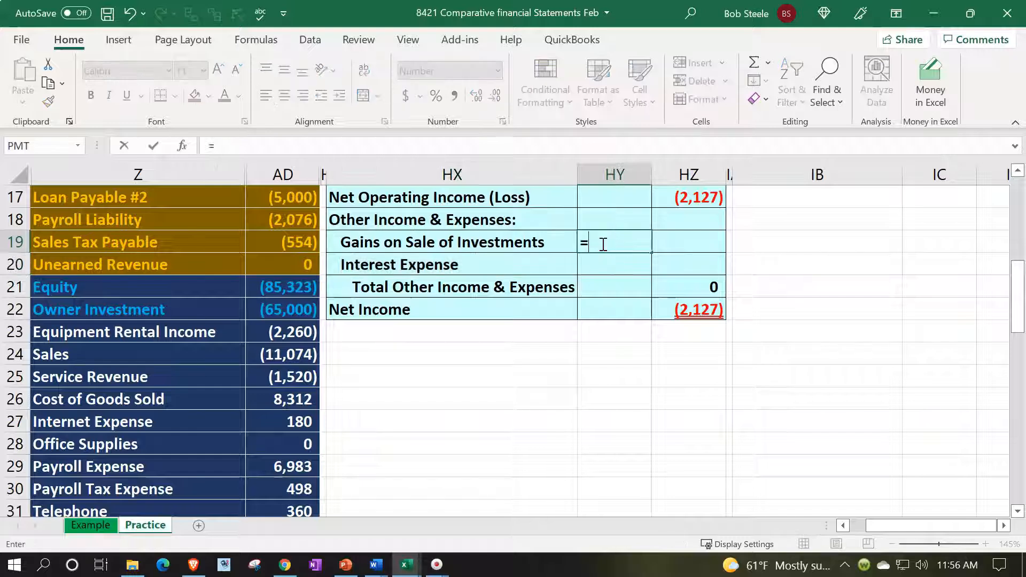
key(BackSpace)
text(-)
key(Down)
key(Down)
key(Down)
key(Down)
key(Down)
key(Down)
key(Down)
key(Down)
key(Down)
key(Down)
key(Down)
key(Down)
key(Down)
key(Down)
key(Down)
key(Down)
key(Down)
key(Down)
key(Left)
key(Left)
key(Left)
key(Up)
key(Up)
key(Up)
key(Up)
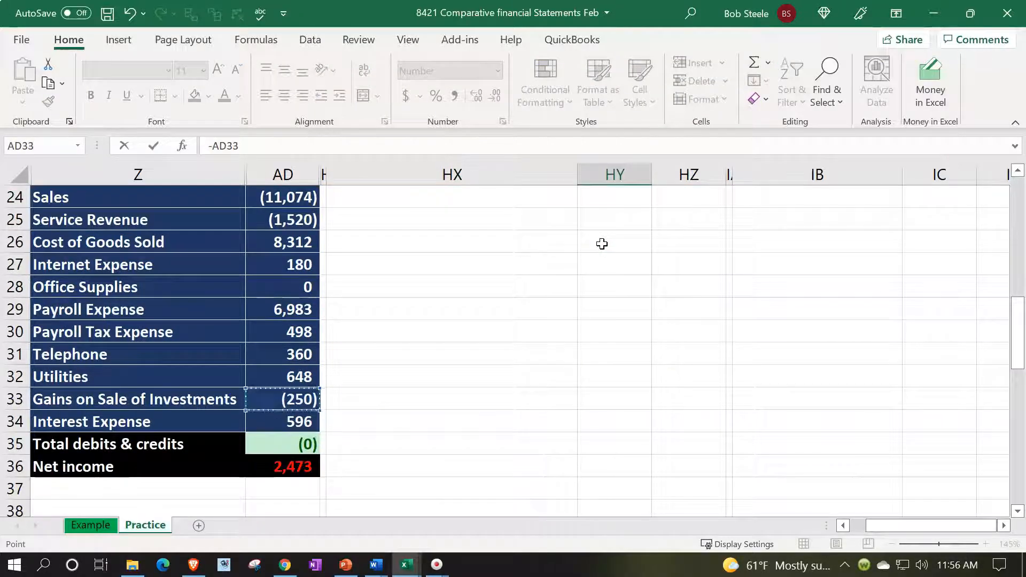
key(Return)
Link the Interest Expense amount in HY20 to the negated trial balance amount with =-AD34
text(-)
key(Down)
key(Down)
key(Down)
key(Down)
key(Down)
key(Down)
key(Down)
key(Down)
key(Down)
key(Down)
key(Down)
key(Down)
key(Down)
key(Down)
key(Down)
key(Down)
key(Left)
key(Left)
key(Left)
key(Up)
key(Up)
key(Return)
Review the Other Income & Expenses section and the formulas behind its two amounts in HY19 and HY20
key(Up)
key(Up)
key(Up)
key(Up)
key(Up)
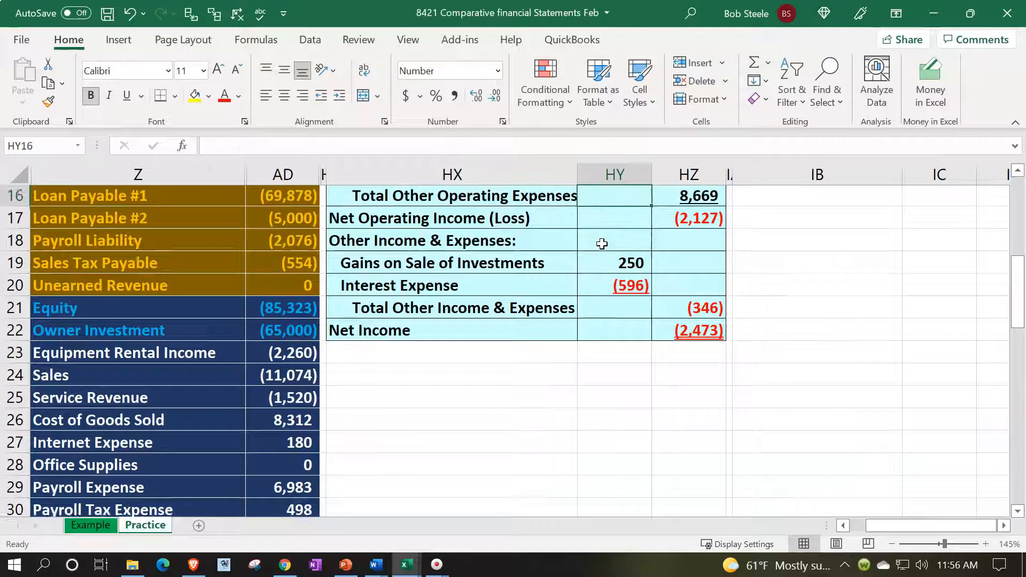
key(Up)
key(Down)
key(Down)
key(Down)
key(Left)
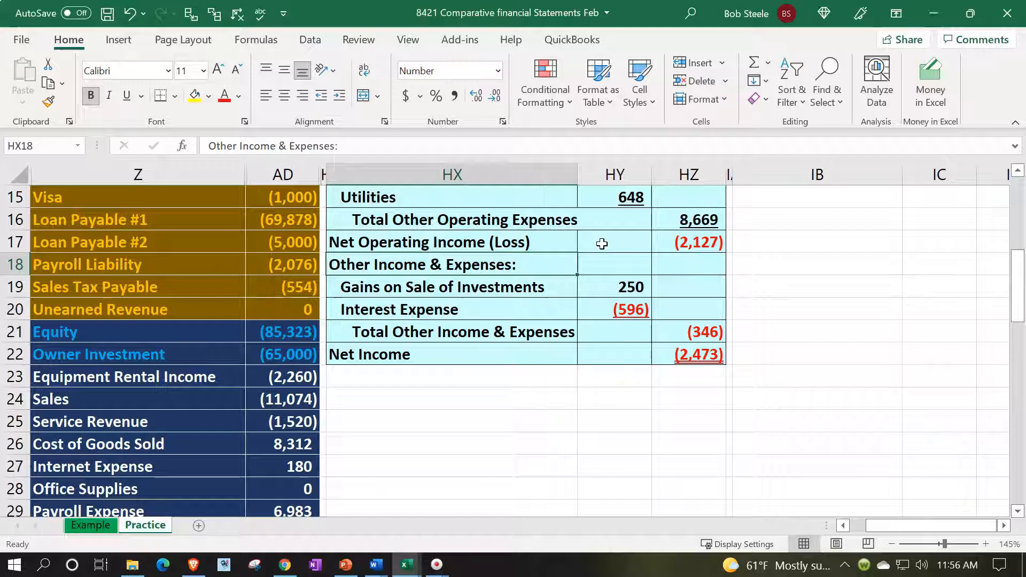
key(Down)
key(Right)
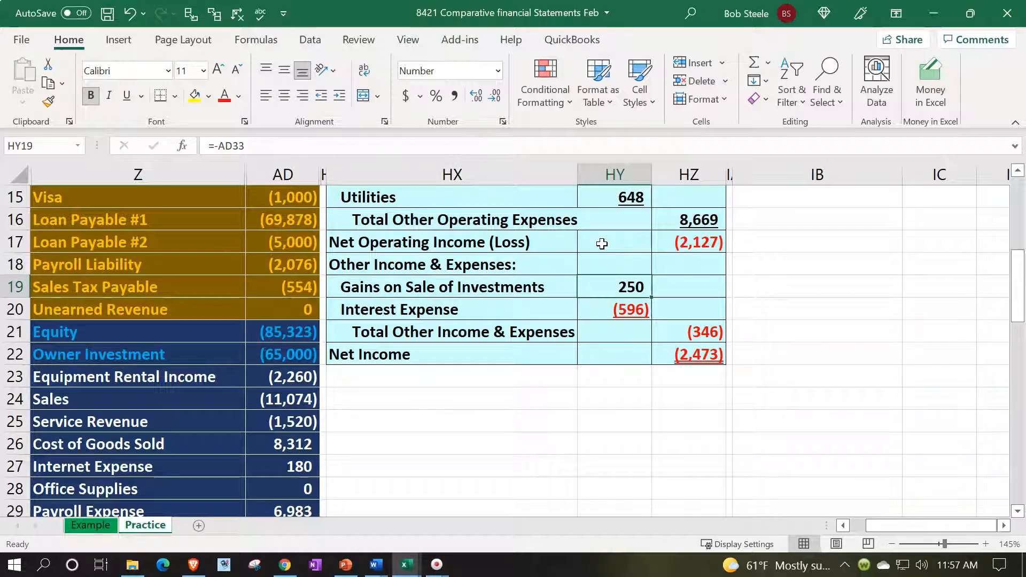
key(Down)
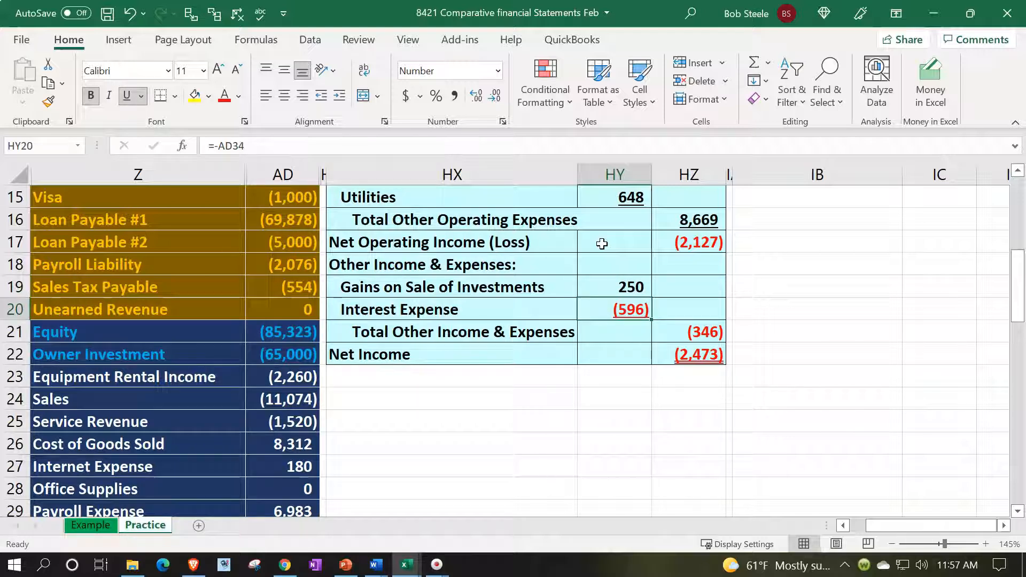
Underline the Total Other Income & Expenses amount in HZ21
key(Down)
key(Right)
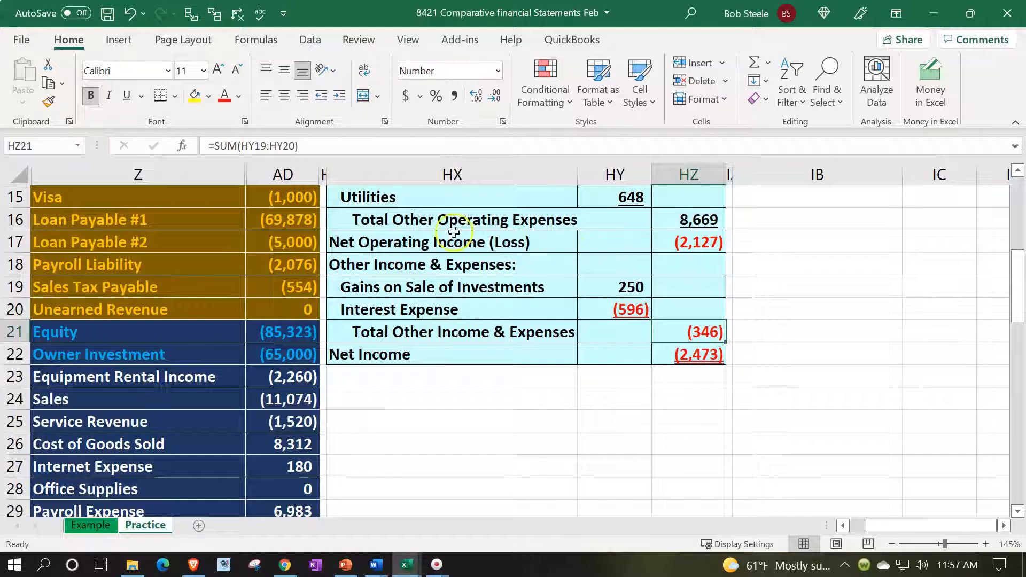
click(127, 95)
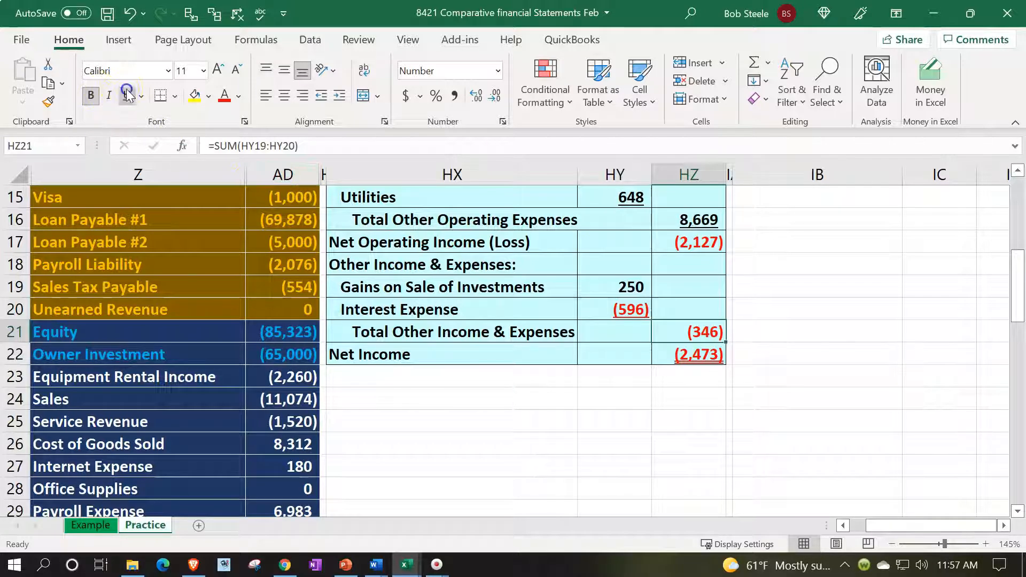
click(641, 438)
Try calculating Net Income in HZ22 with =HZ17-HZ21 and compare it with the trial balance net income
click(708, 355)
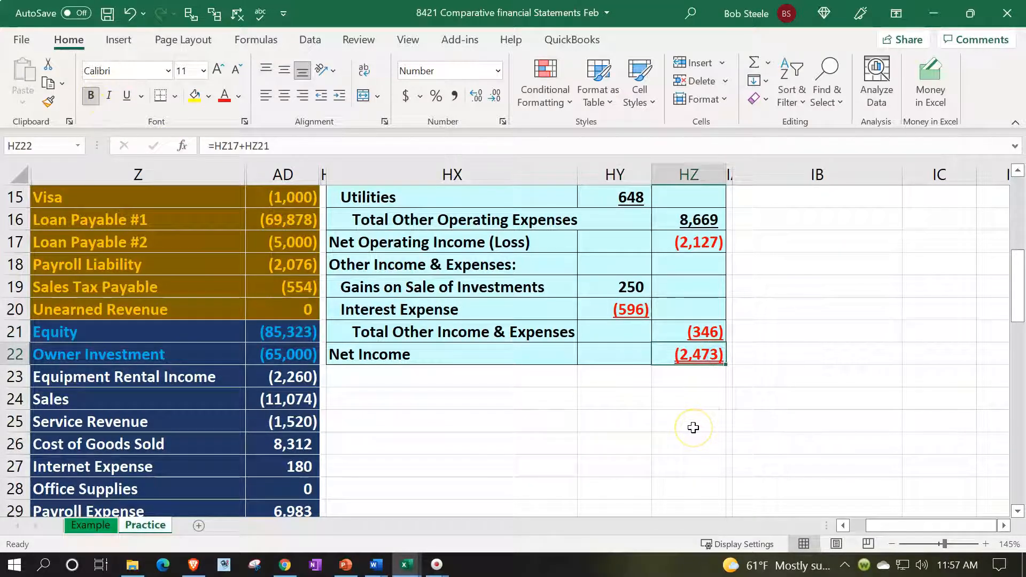
text(=)
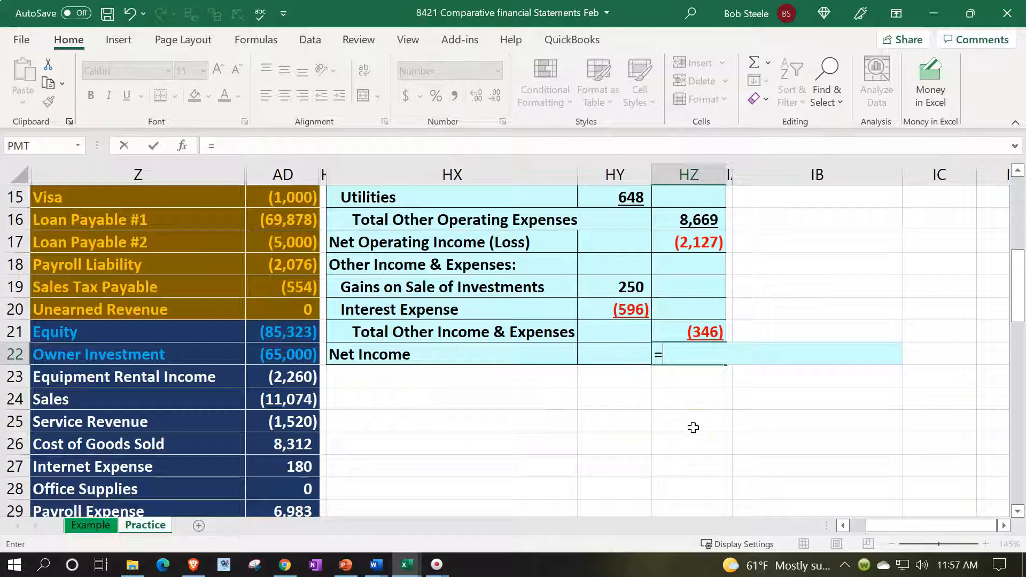
key(Up)
key(Up)
key(Up)
key(Up)
key(Up)
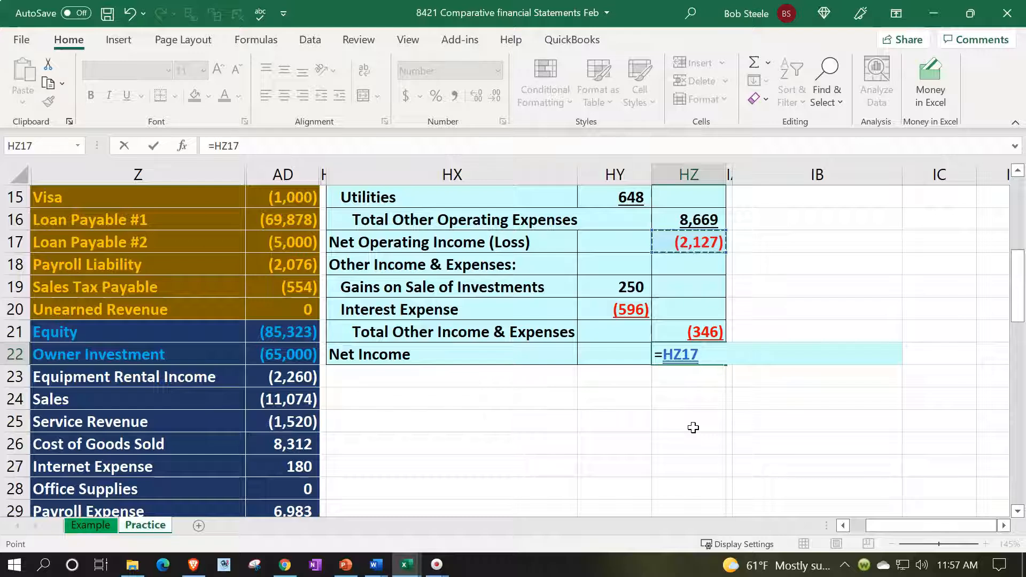
text(-)
key(Up)
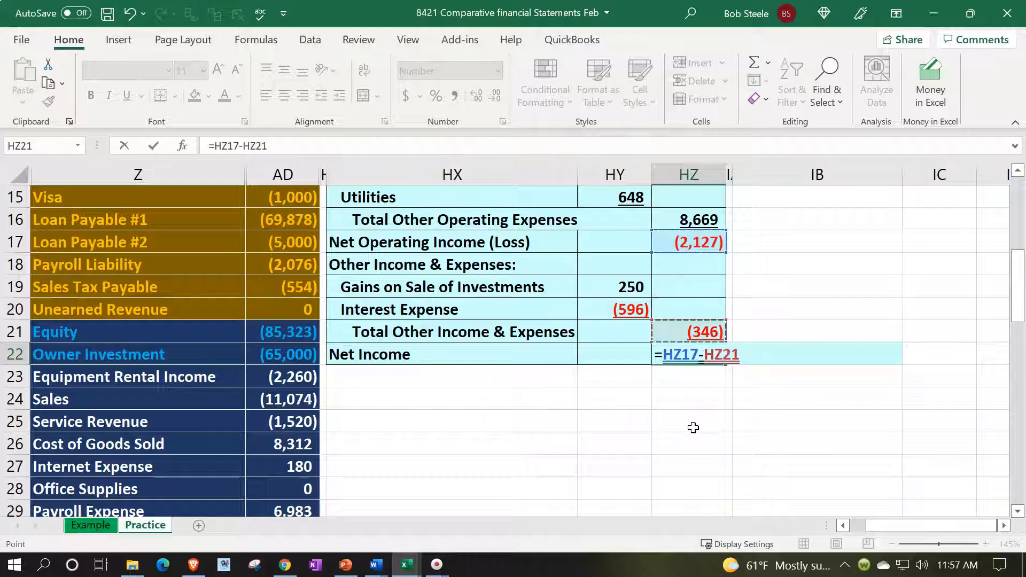
key(Return)
scroll(693, 427, down, 3)
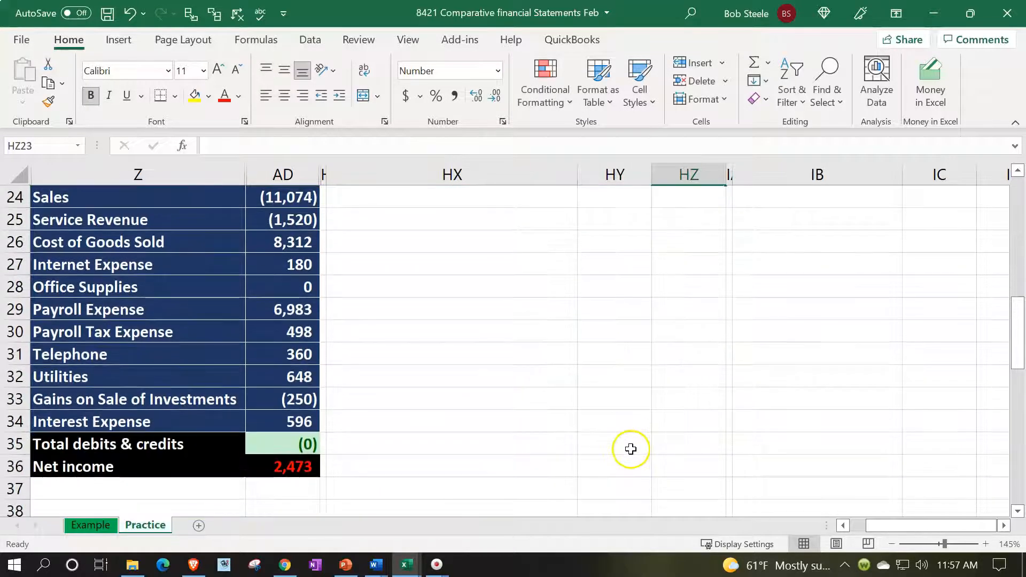
scroll(633, 448, up, 3)
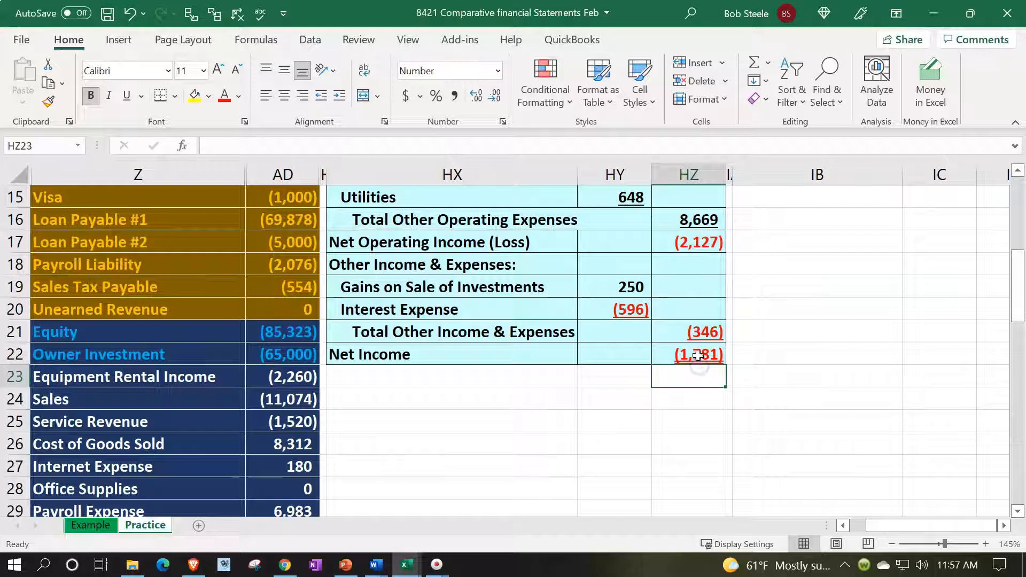
Replace the Net Income formula in HZ22 with a SUM of HZ17:HZ21
click(699, 354)
text(=sum()
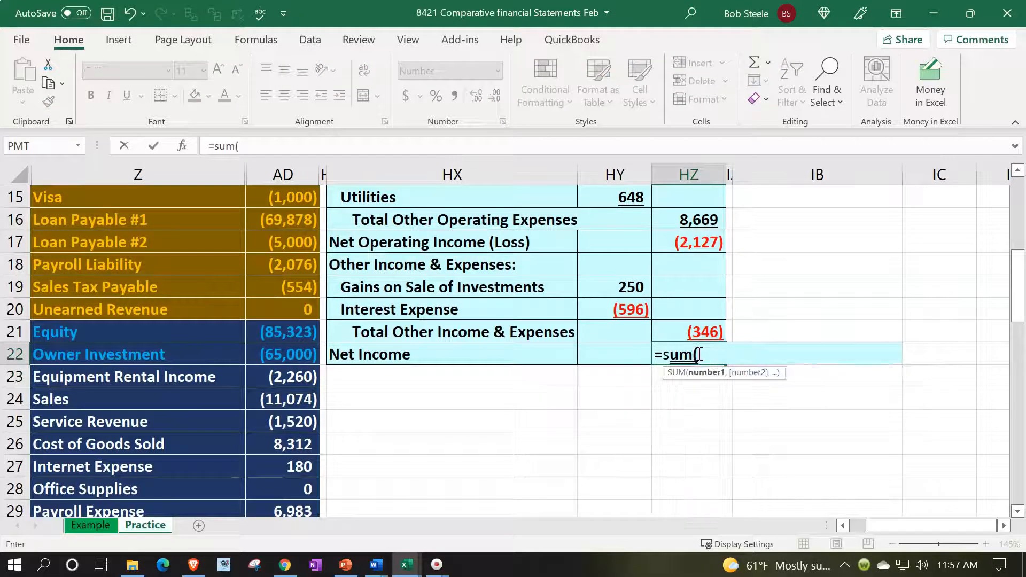
key(Up)
key(shift+Up)
key(shift+Up)
key(shift+Up)
key(shift+Up)
key(Return)
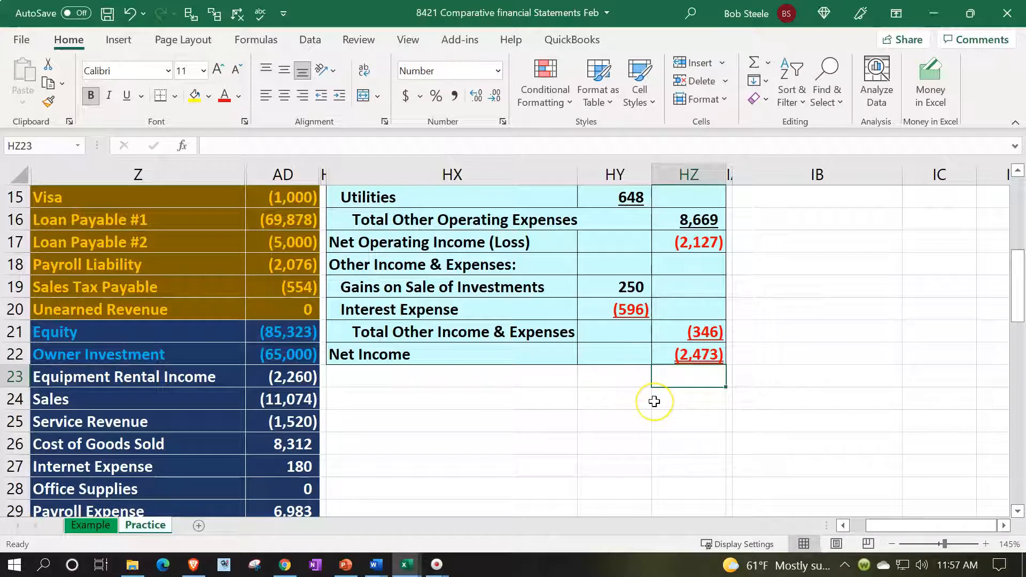
Compare the income statement's Net Income with the trial balance net income in AD36 and the sum of AD23:AD34
scroll(654, 402, down, 4)
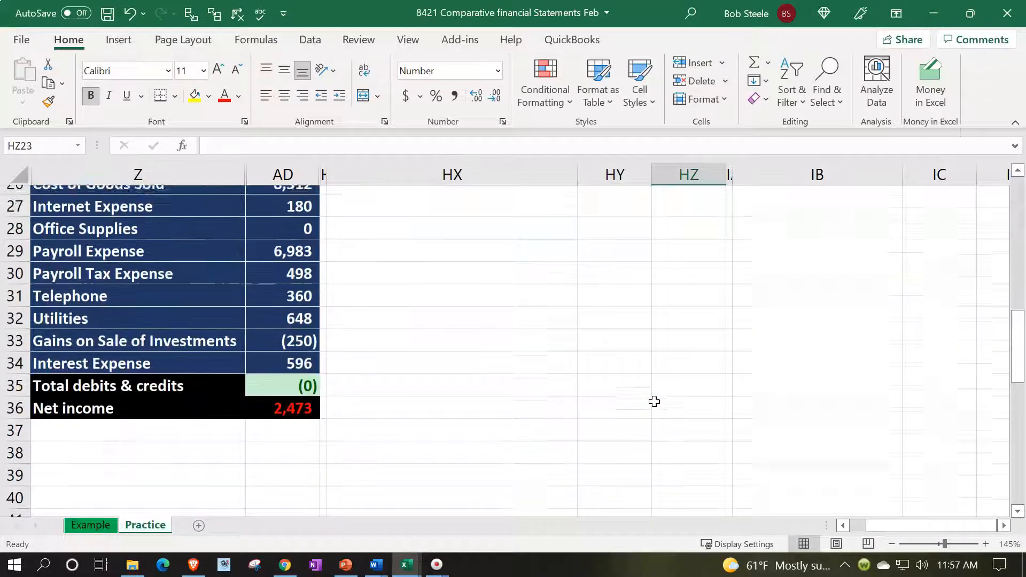
click(311, 401)
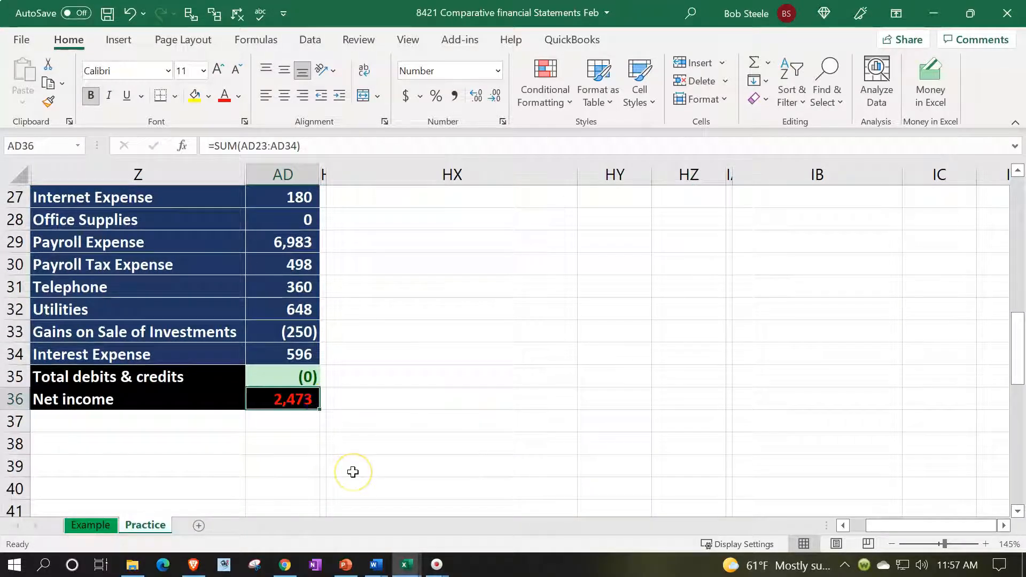
scroll(353, 472, up, 2)
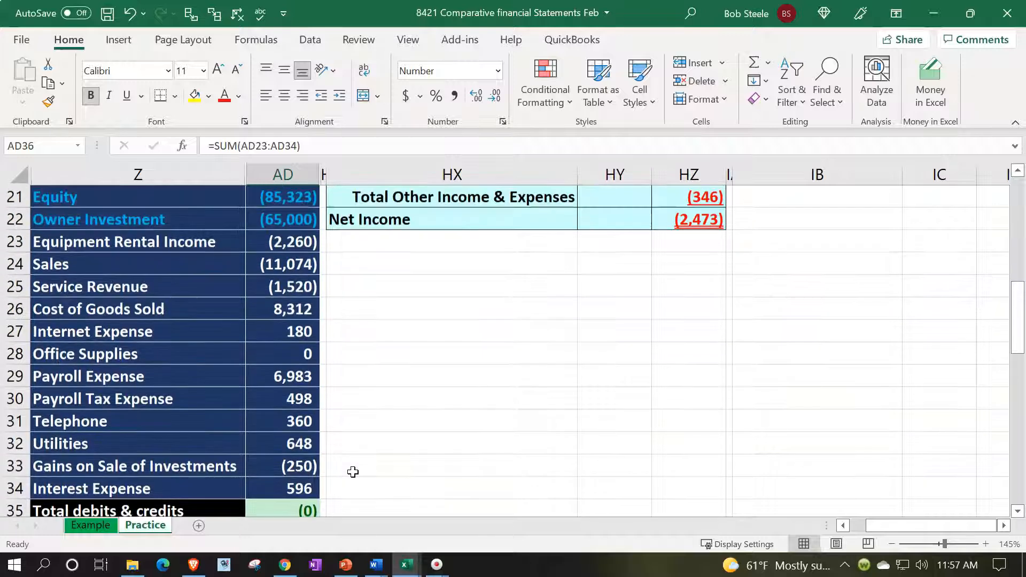
click(275, 243)
drag(275, 243, 289, 488)
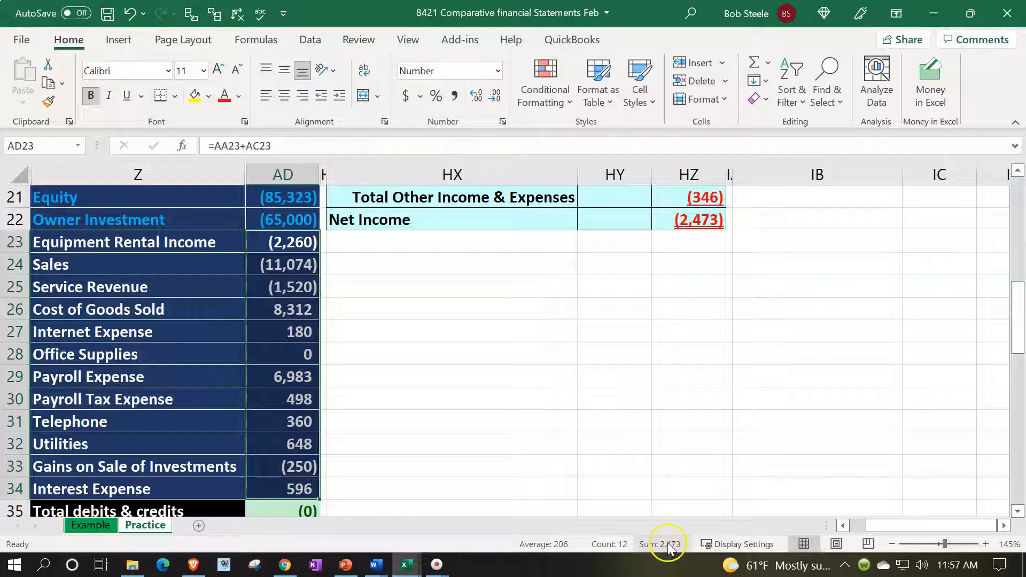
click(665, 465)
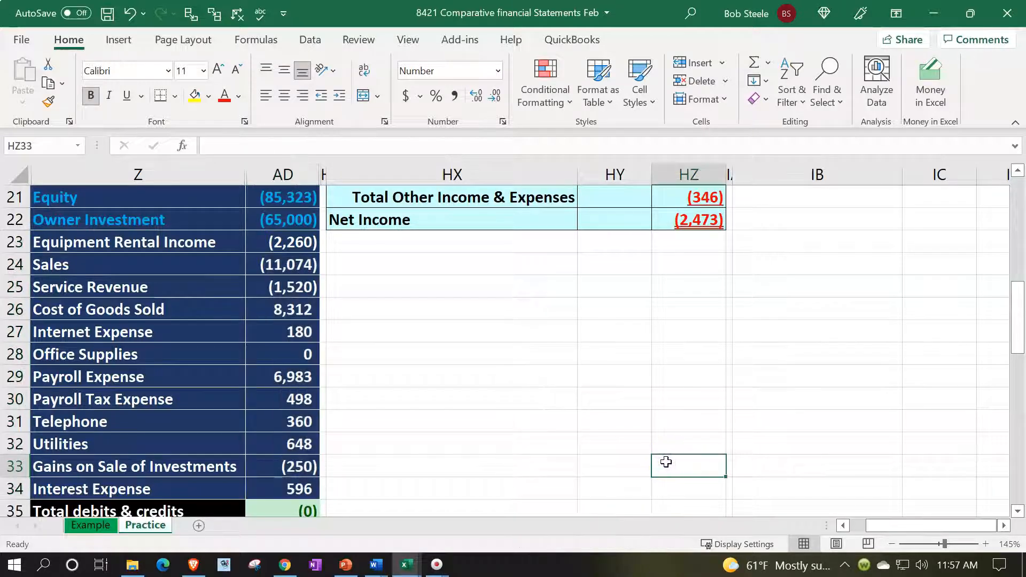
Link Beginning Equity in ID2 to the trial balance Equity amount with the sign flipped, -AD21
scroll(666, 462, up, 4)
scroll(665, 462, up, 3)
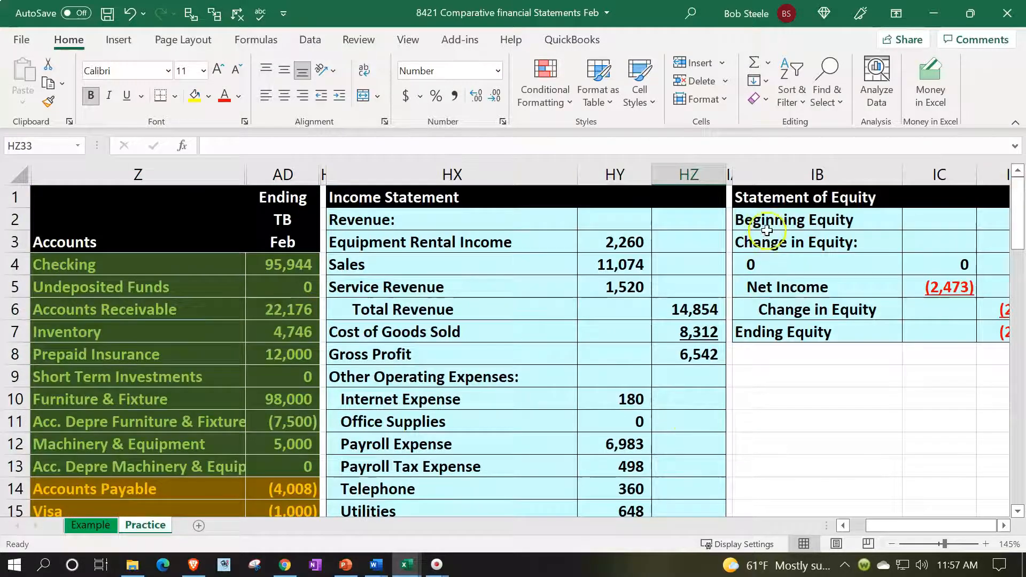
click(767, 228)
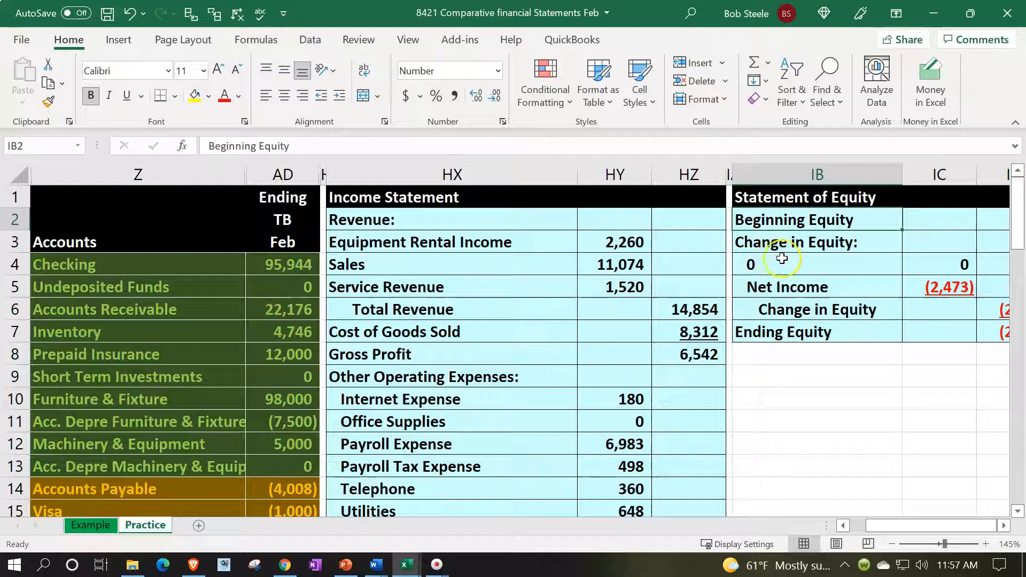
key(Right)
key(Right)
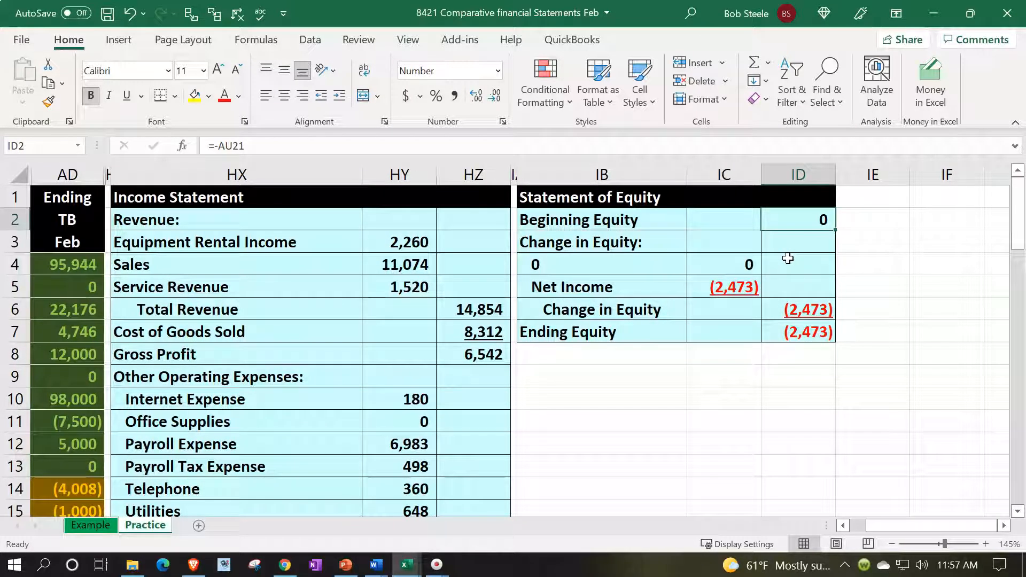
text(-)
key(Down)
key(Down)
key(Down)
key(Down)
key(Down)
key(Down)
key(Down)
key(Down)
key(Down)
key(Down)
key(Down)
key(Down)
key(Down)
key(Down)
key(Down)
key(Down)
key(Down)
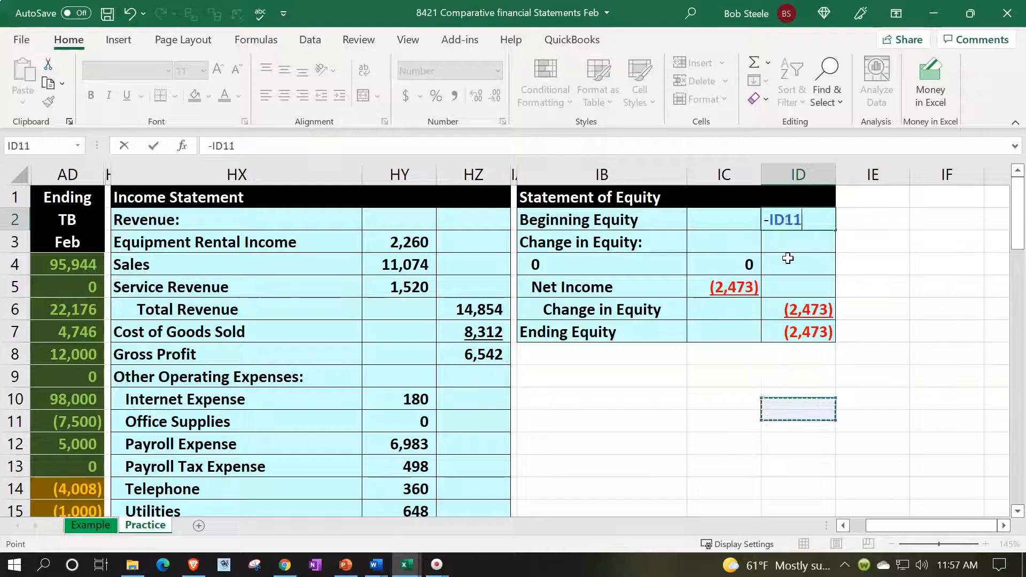
key(Left)
key(Left)
key(Left)
key(Left)
key(Left)
key(Left)
key(Left)
key(Left)
key(Left)
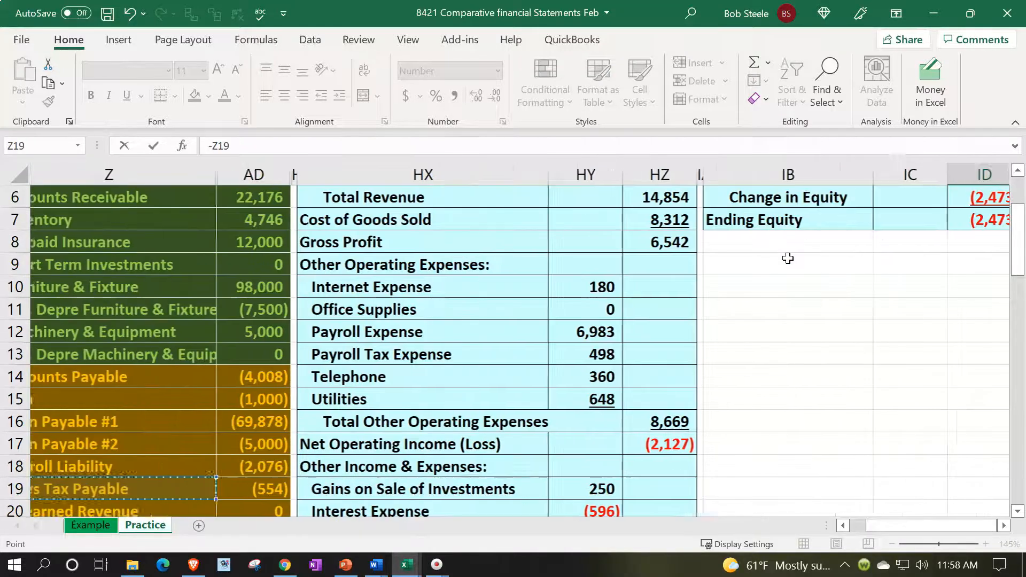
key(Down)
key(Down)
key(Down)
key(Down)
key(Down)
key(Down)
key(Up)
key(Up)
key(Up)
key(Up)
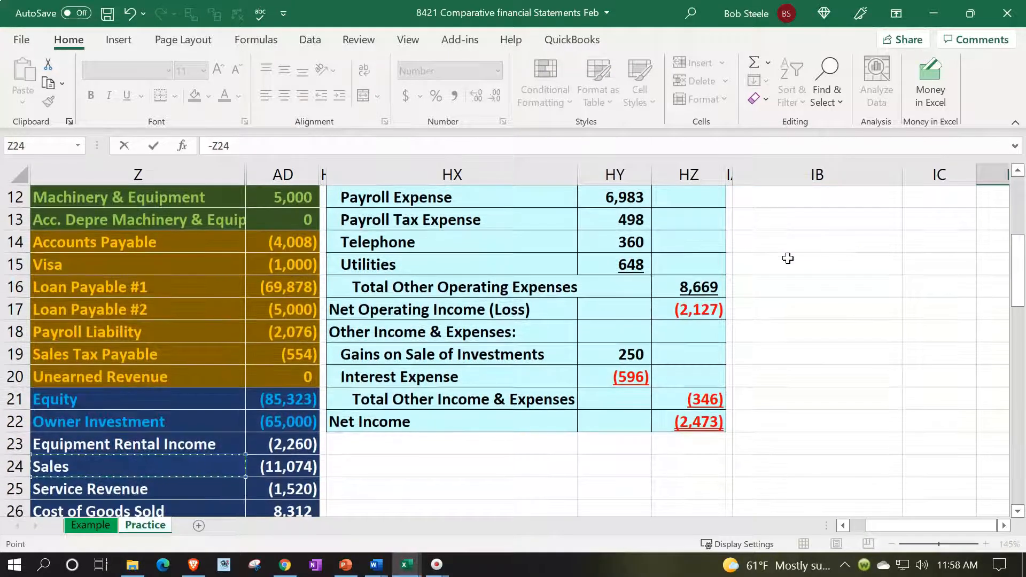
key(Right)
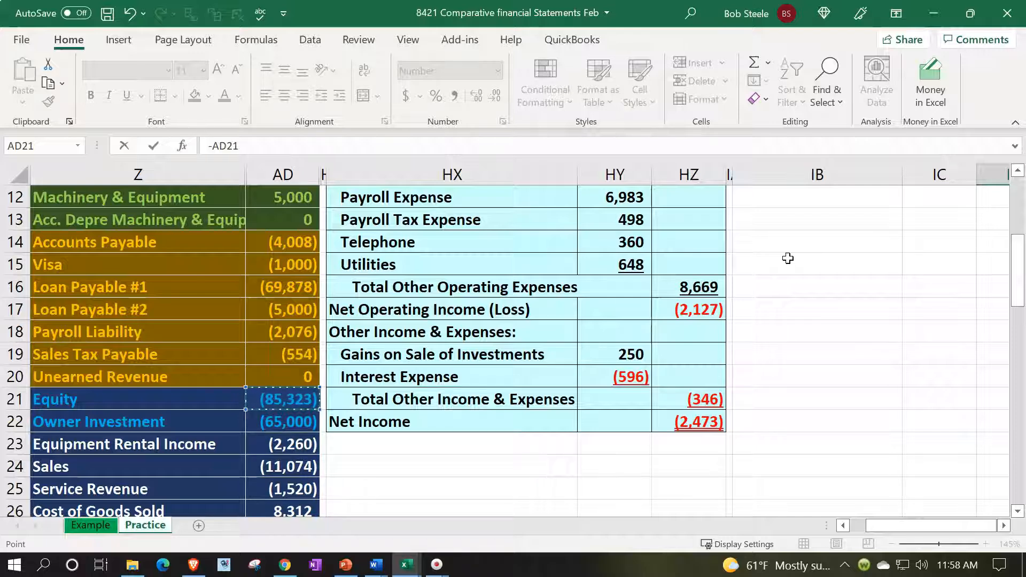
key(Return)
Try to relink the first change in equity label in IB4 to the Owner Investment account name with -Z22
key(Up)
key(Up)
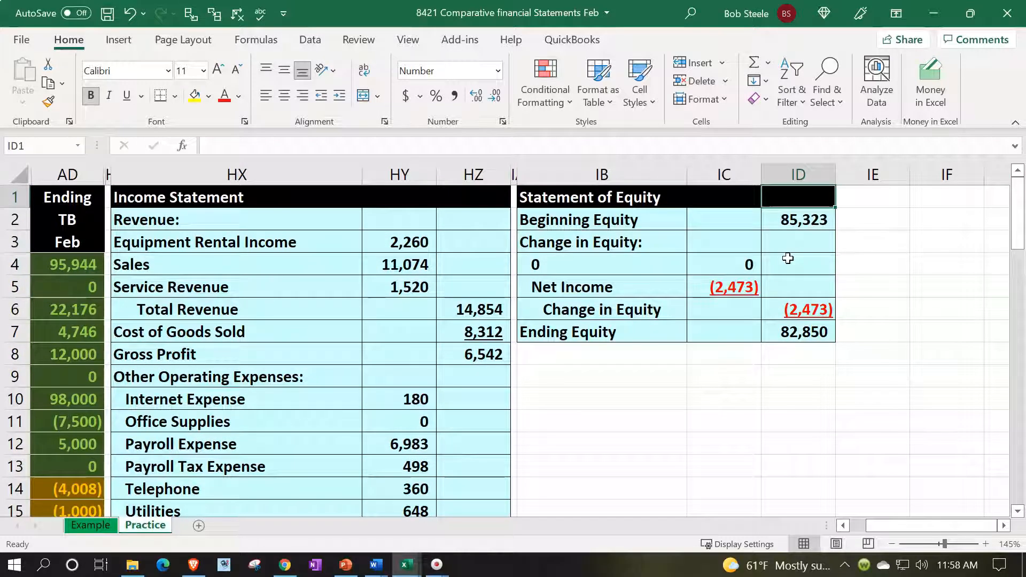
key(Down)
key(Down)
key(Down)
key(Left)
key(Left)
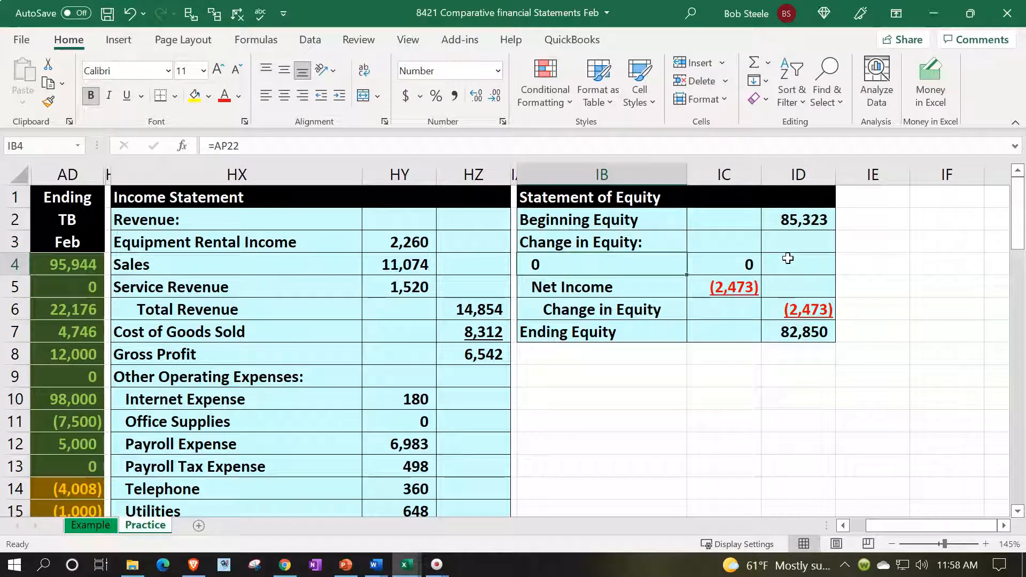
text(=)
key(Down)
key(Down)
key(Down)
key(Down)
key(Down)
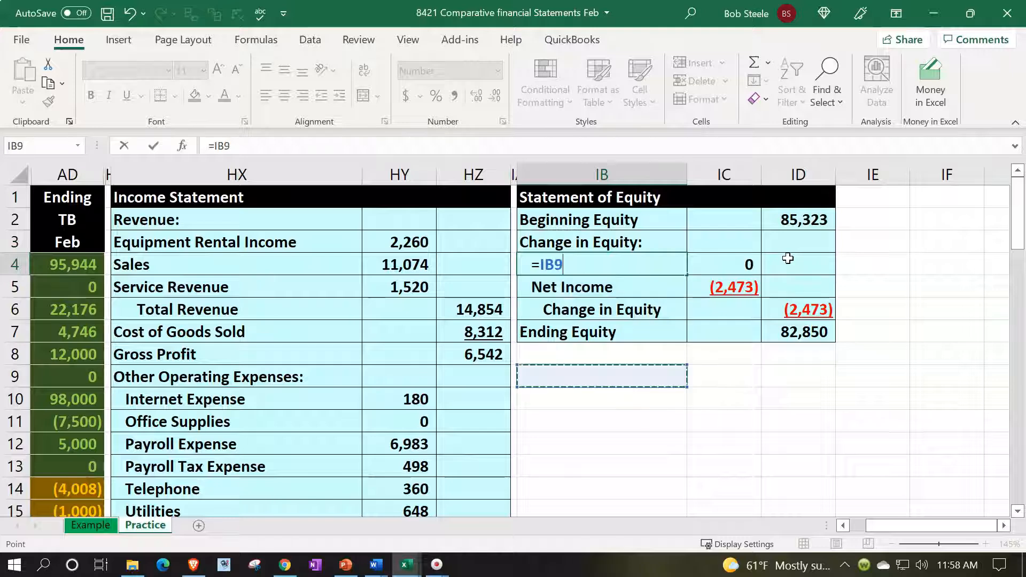
key(BackSpace)
key(BackSpace)
key(BackSpace)
key(BackSpace)
text(-)
key(Down)
key(Down)
key(Down)
key(Down)
key(Down)
key(Down)
key(Down)
key(Down)
key(Down)
key(Down)
key(Down)
key(Down)
key(Down)
key(Down)
key(Down)
key(Left)
key(Left)
key(Left)
key(Left)
key(Left)
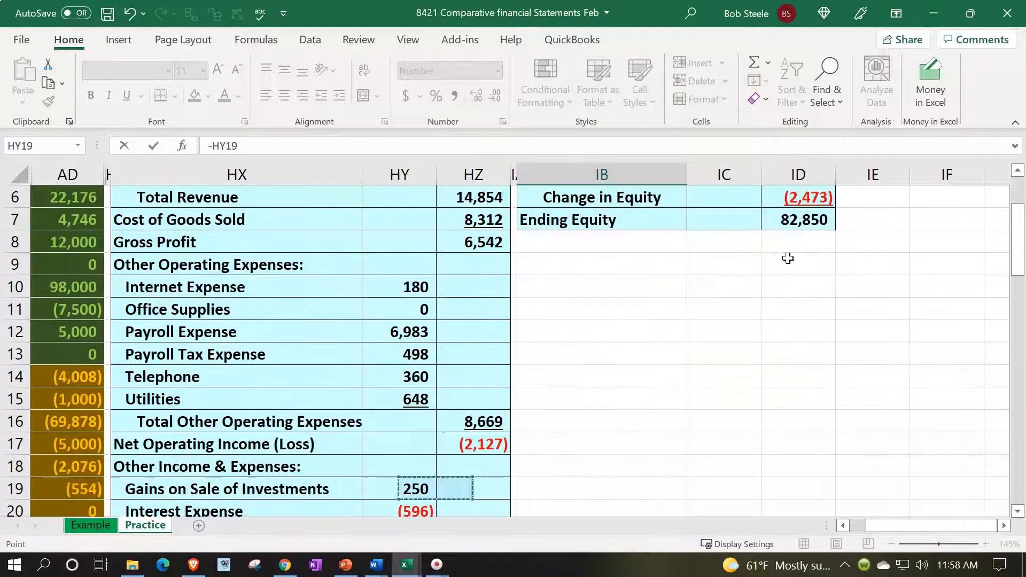
key(Left)
key(Left)
key(Down)
key(Down)
key(Down)
key(Down)
key(Down)
key(Up)
key(Up)
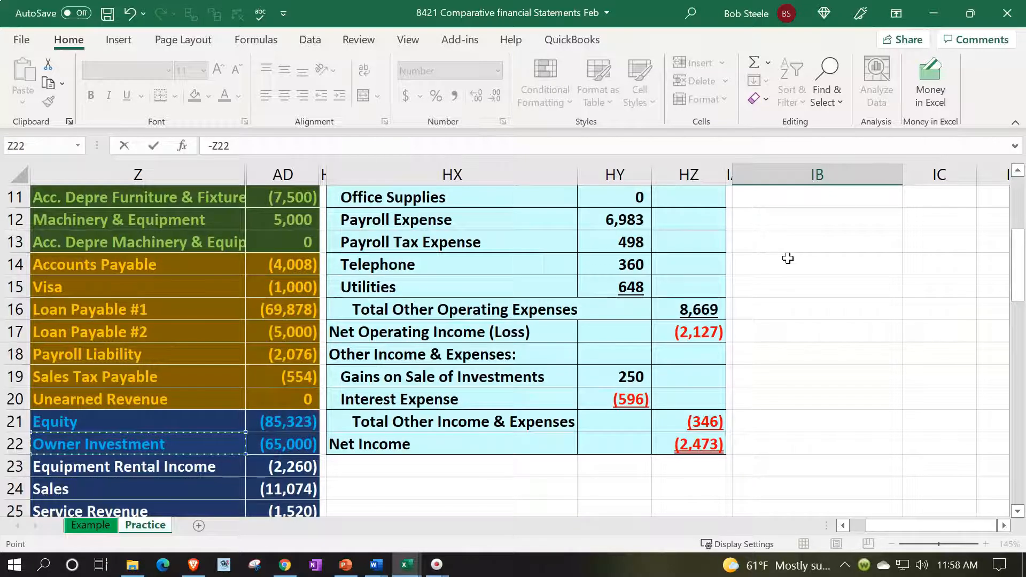
key(Return)
key(Up)
key(Up)
key(Up)
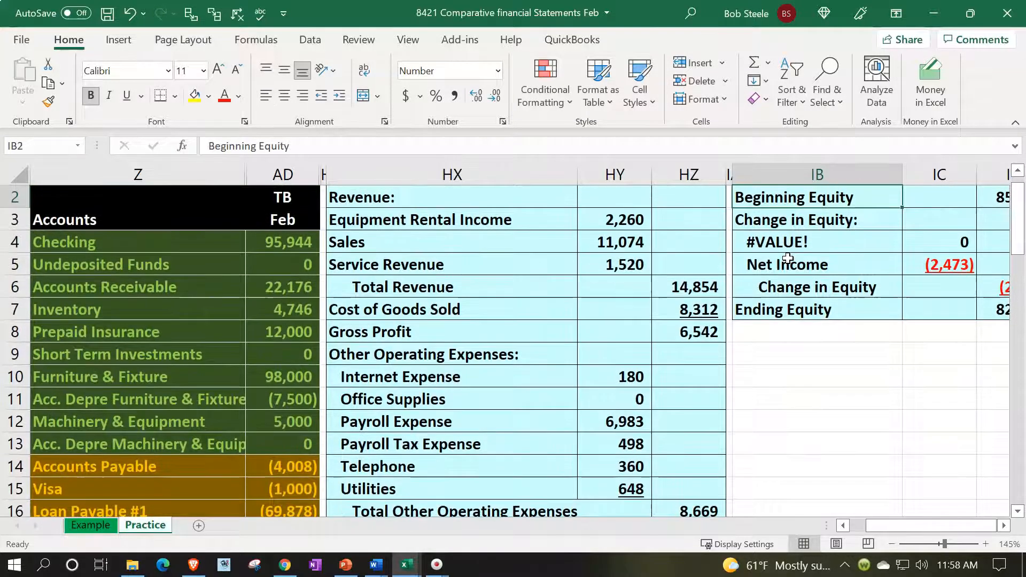
Check the formula in IC4 and examine the Owner Investment row in the trial balance
key(Down)
key(Down)
key(Right)
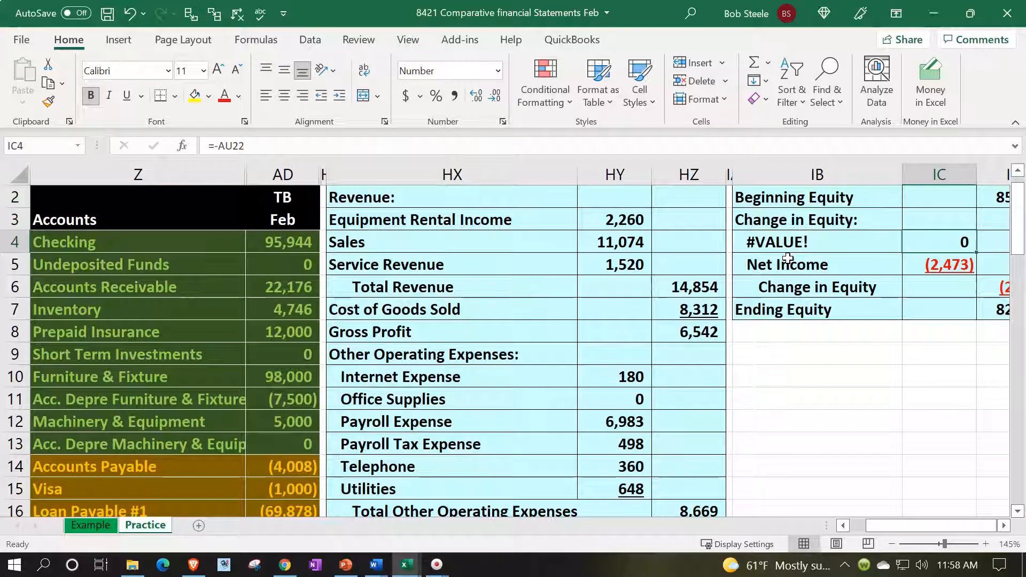
scroll(398, 407, down, 3)
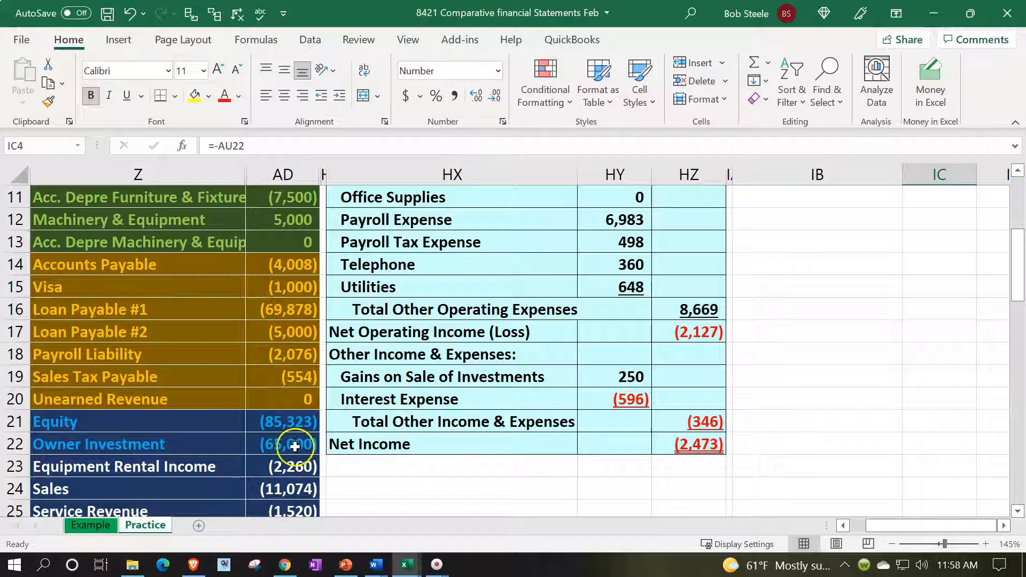
click(236, 441)
drag(235, 441, 251, 442)
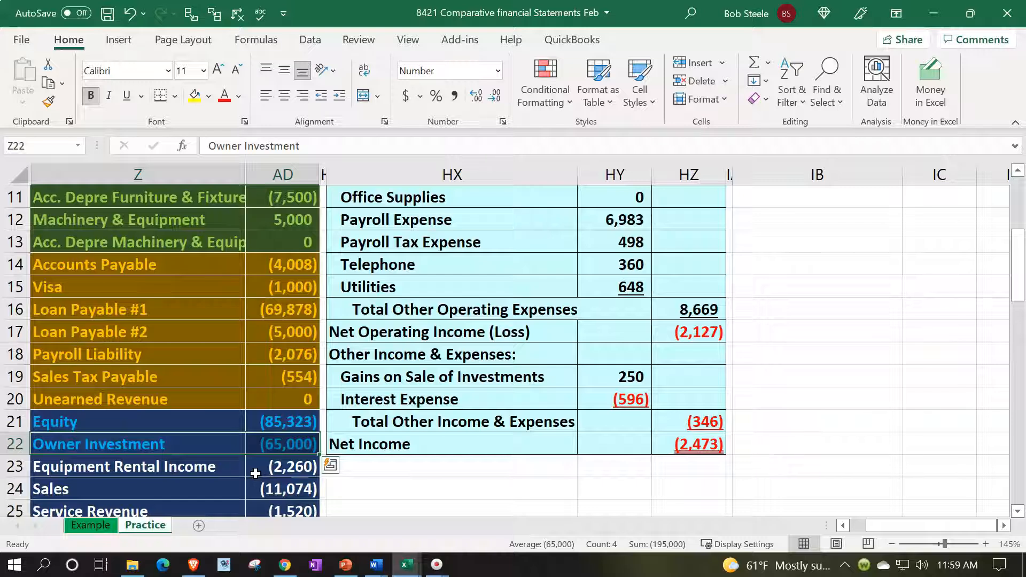
scroll(869, 314, up, 4)
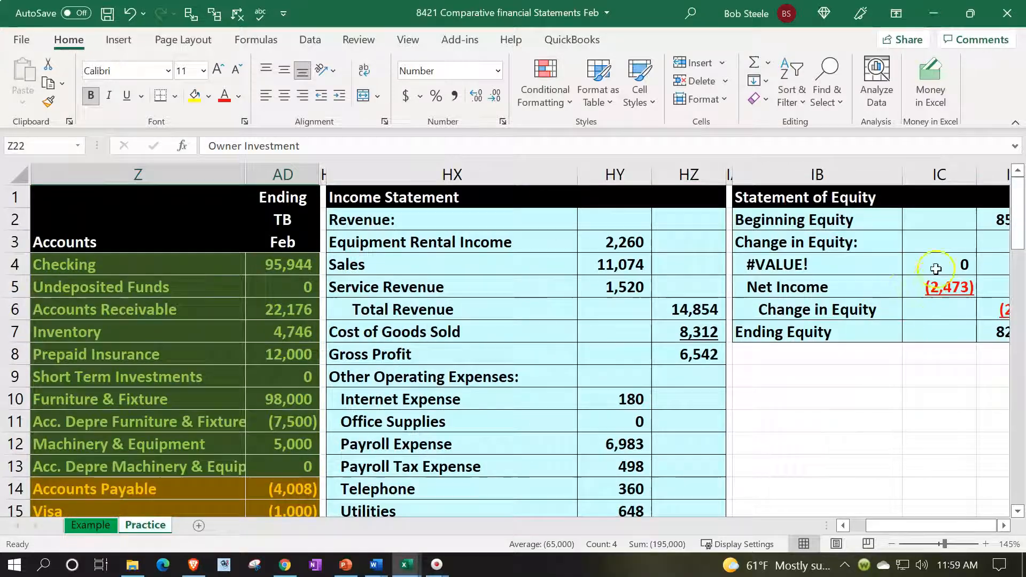
Try linking the change in equity label in IB4 to the trial balance with =AD22
click(870, 264)
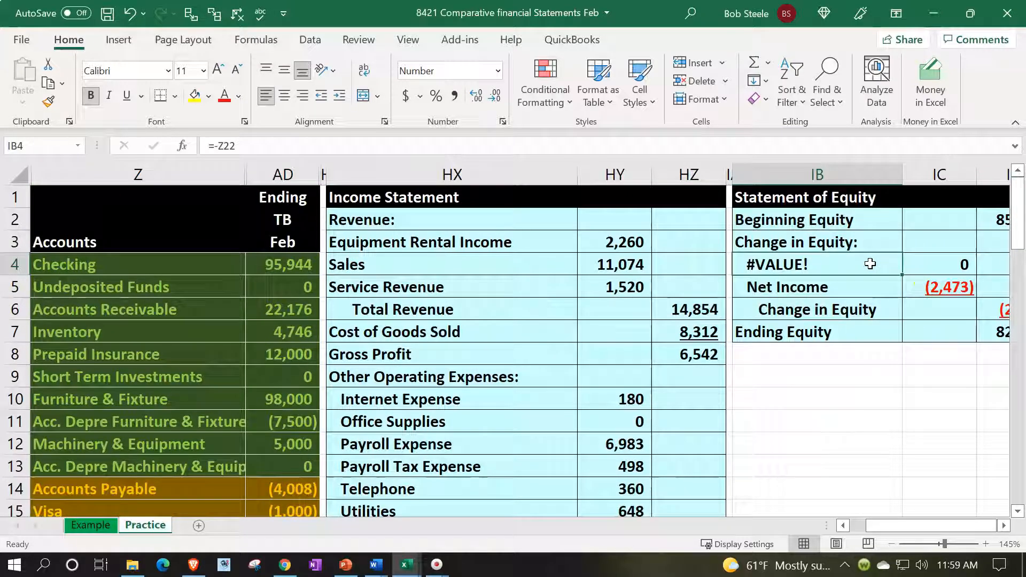
text(=)
scroll(664, 350, down, 3)
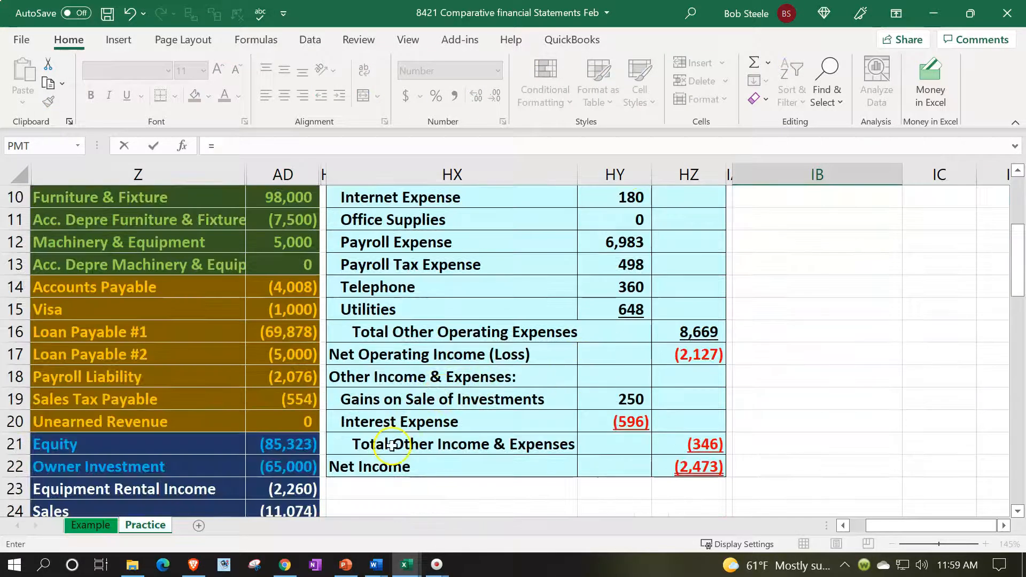
click(293, 463)
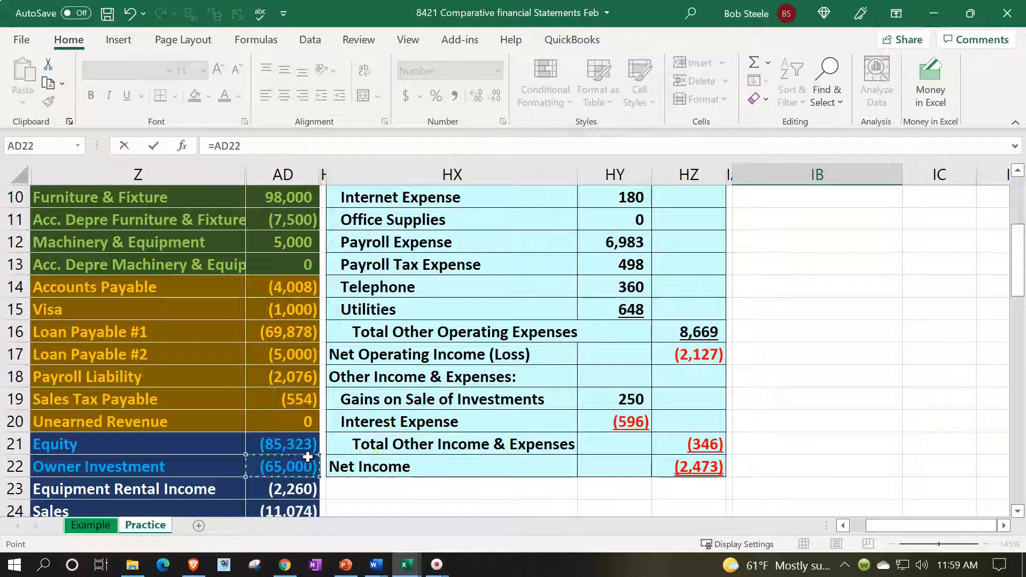
key(Return)
Link the change in equity label in IB4 to the Owner Investment account name with =Z22
key(Up)
key(Up)
key(Up)
key(Up)
key(Right)
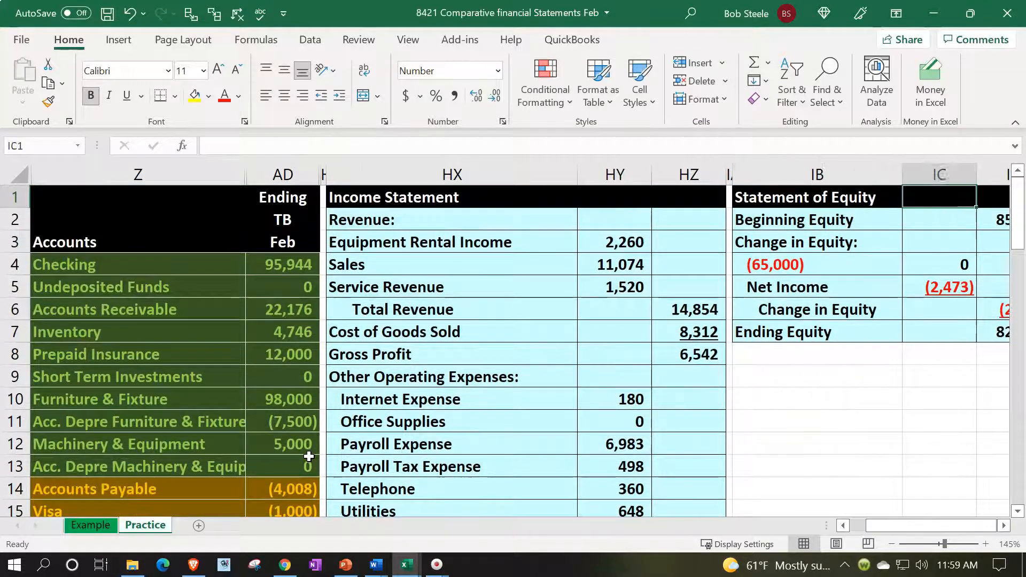
key(Right)
key(Down)
key(Down)
key(Left)
key(Left)
key(Left)
key(Down)
key(Right)
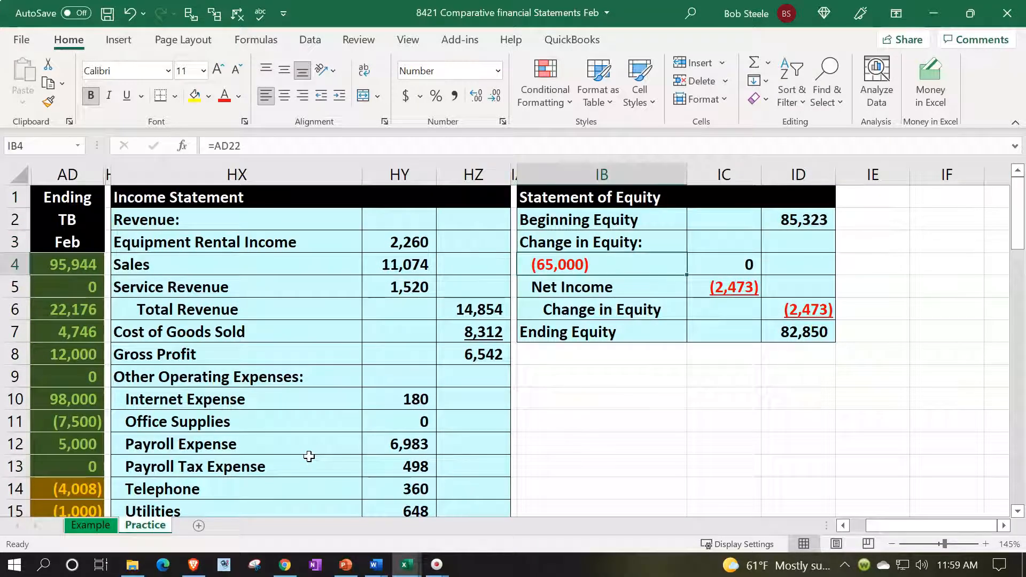
text(=)
scroll(115, 430, down, 4)
click(115, 429)
click(98, 425)
key(Left)
key(Up)
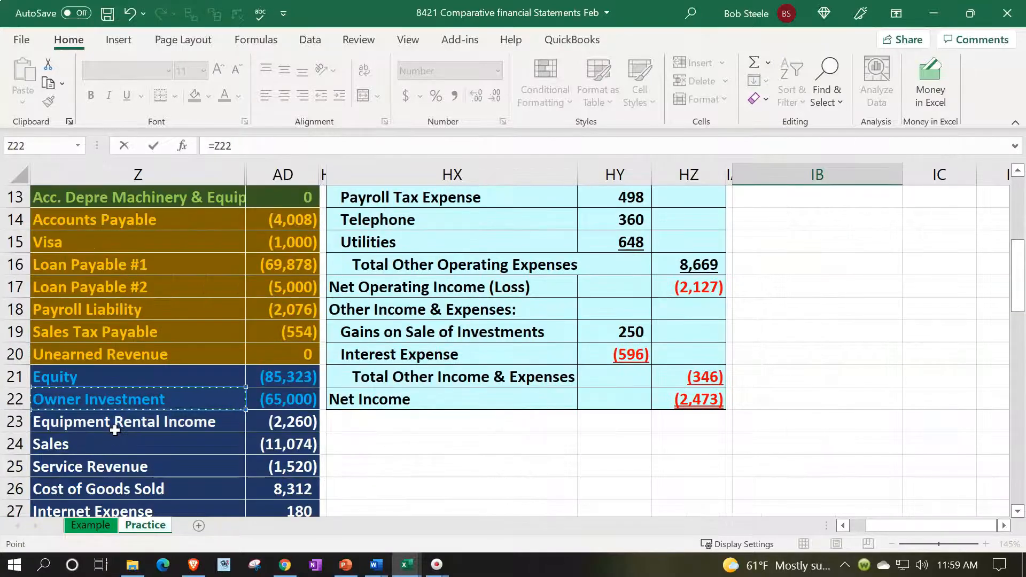
key(Return)
Set Beginning Equity in ID2 to the negated sum of the Equity and Owner Investment balances with -SUM(AD21:AD22)
key(Up)
key(Up)
key(Up)
key(Up)
key(Down)
key(Right)
key(Right)
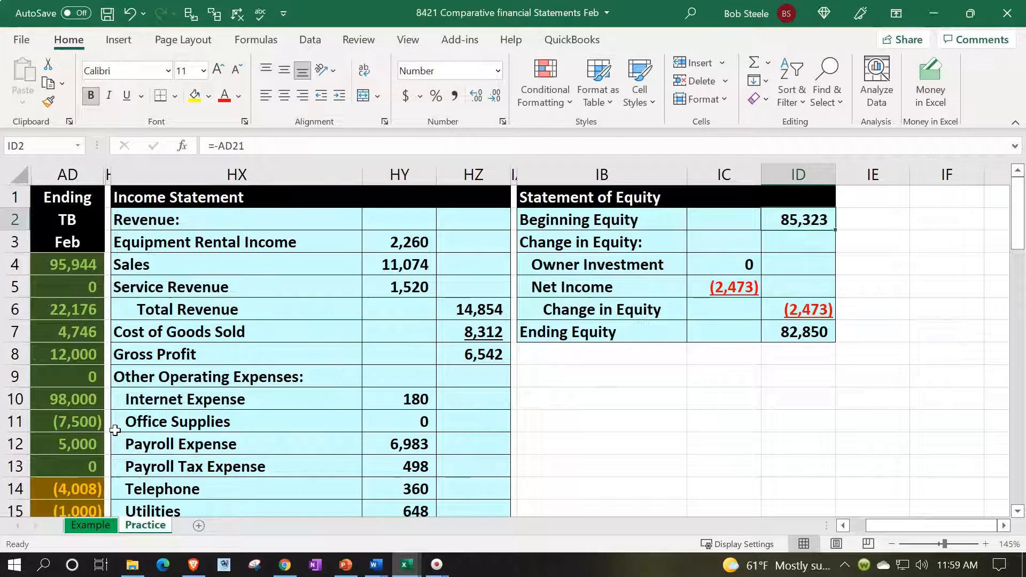
text(-sum()
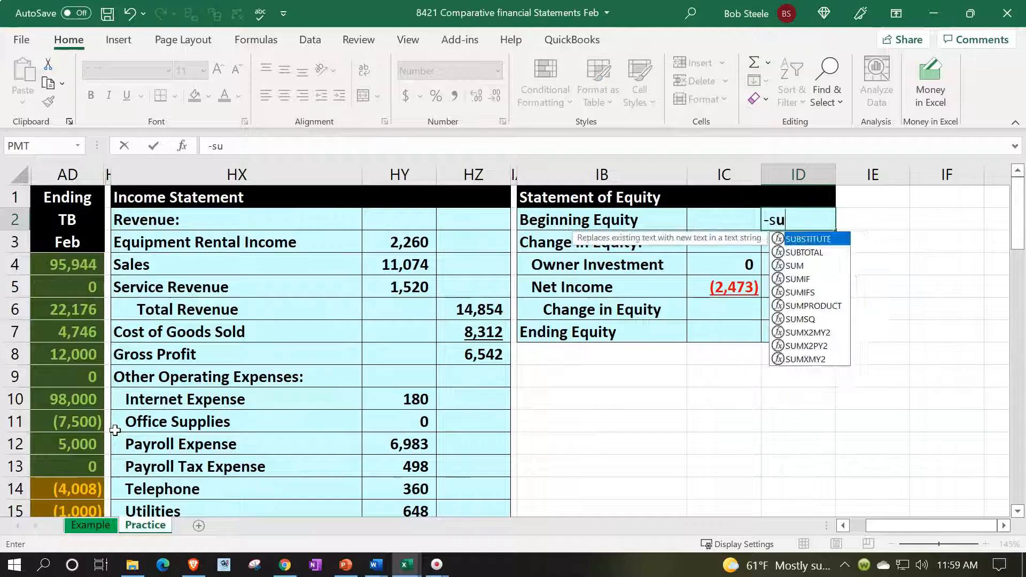
key(Down)
key(Down)
key(Down)
key(Down)
key(Down)
key(Left)
key(Left)
key(Left)
key(Left)
key(Left)
key(Left)
key(Left)
key(Left)
key(Left)
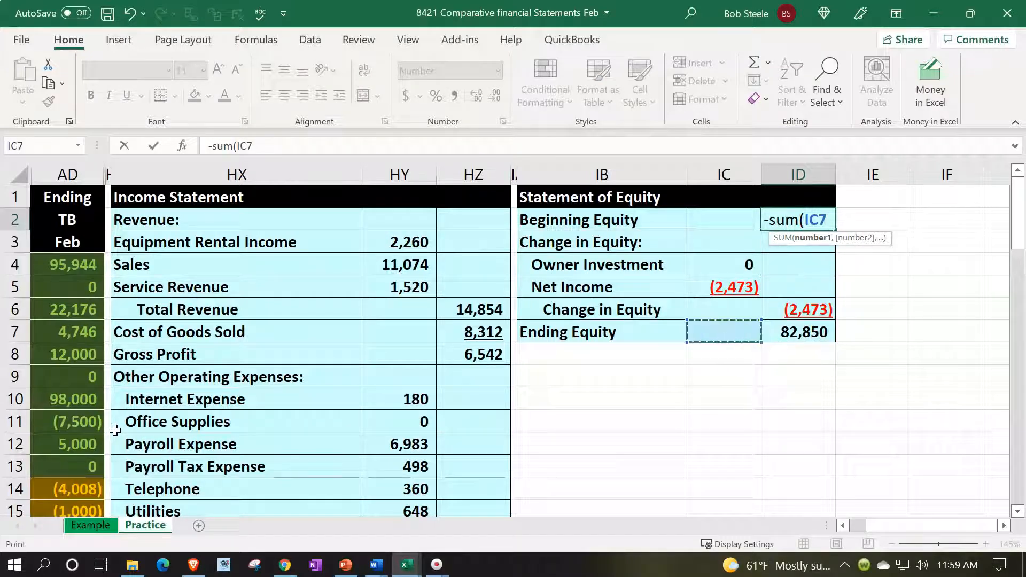
key(Down)
key(Down)
key(Down)
key(Down)
key(Down)
key(Down)
key(Down)
key(Down)
key(Down)
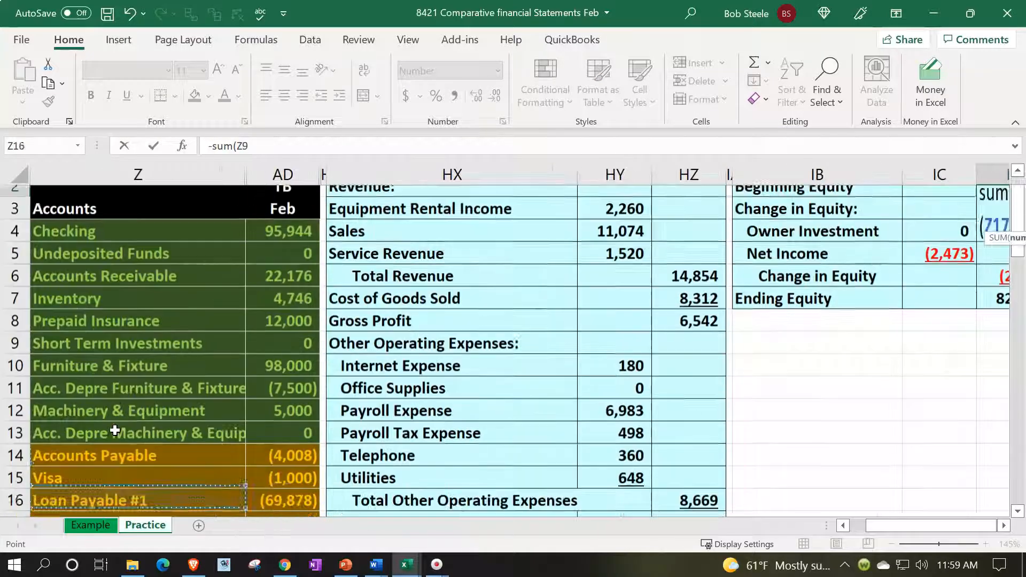
key(Right)
key(Down)
key(Down)
key(Down)
key(Down)
key(Down)
key(Down)
key(Down)
key(Down)
key(Down)
key(Down)
key(Up)
key(Up)
key(Up)
key(Up)
key(Up)
key(shift+Down)
key(shift+Down)
key(shift+Down)
key(shift+Down)
key(shift+Up)
key(shift+Up)
key(shift+Up)
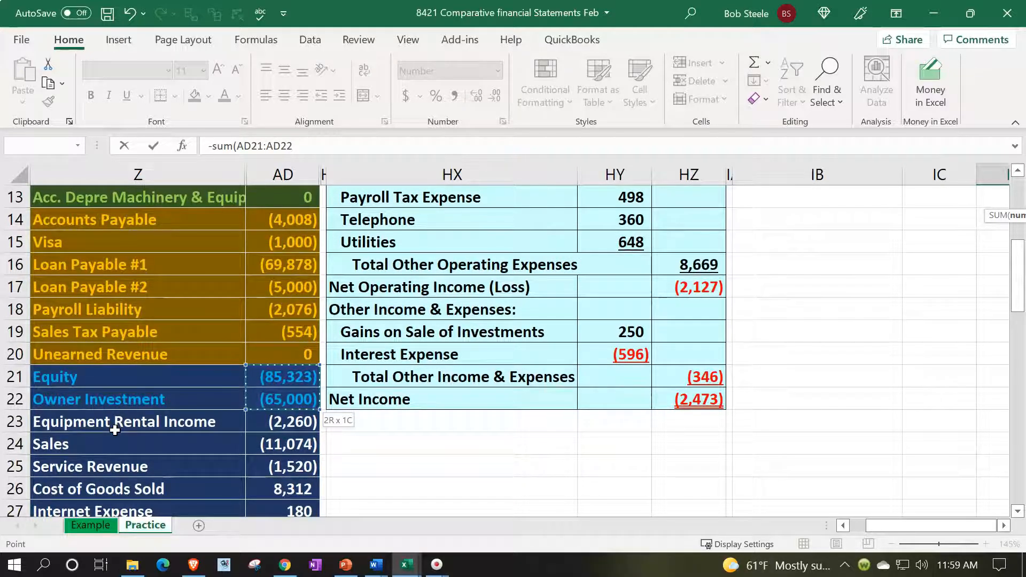
key(Return)
key(Up)
key(Up)
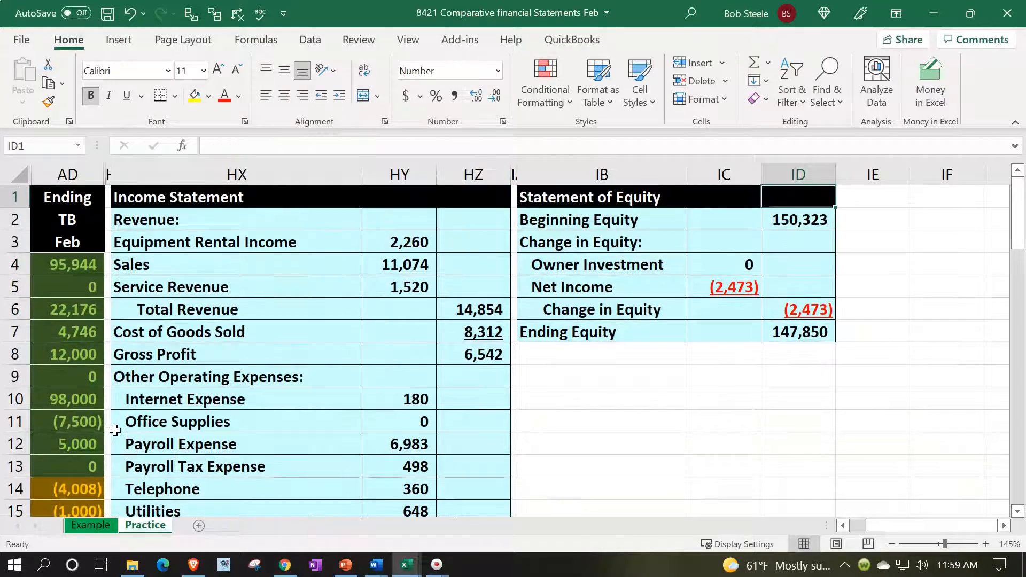
Check the formulas behind the Owner Investment, Net Income and Ending Equity amounts in IC4, IC5 and ID7
key(Down)
key(Down)
key(Down)
key(Left)
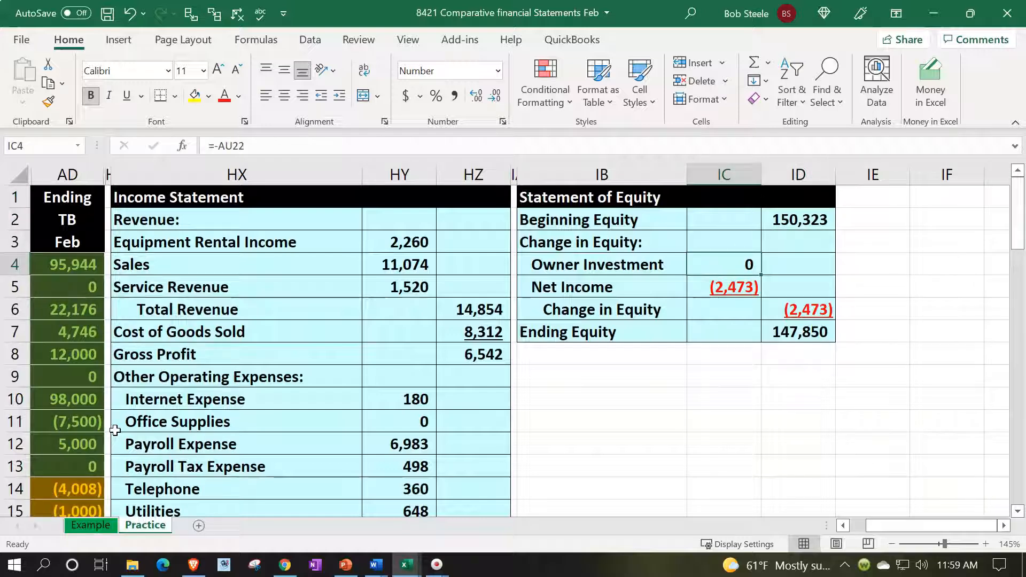
key(Down)
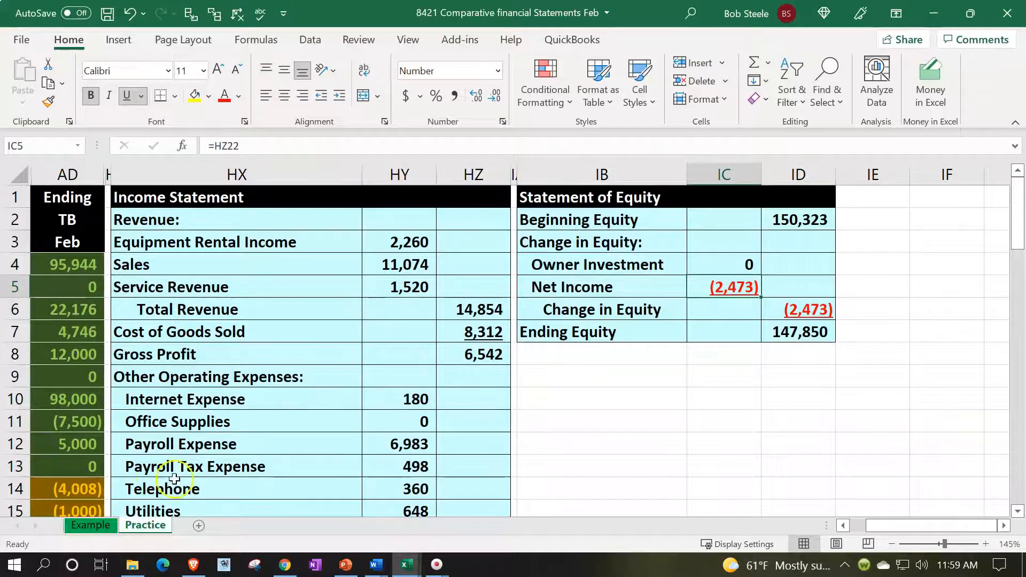
scroll(291, 451, down, 3)
scroll(464, 496, up, 3)
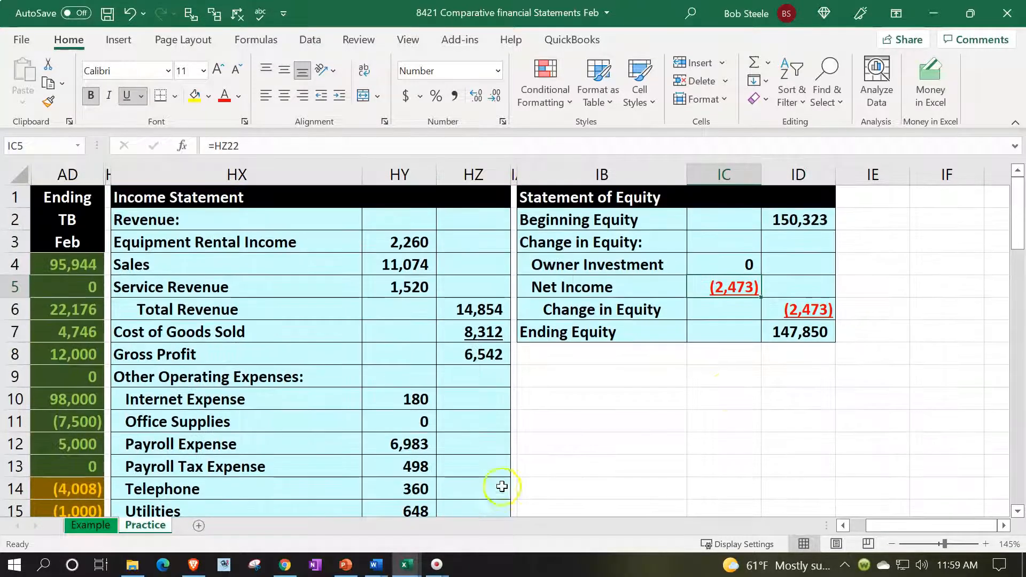
double_click(791, 330)
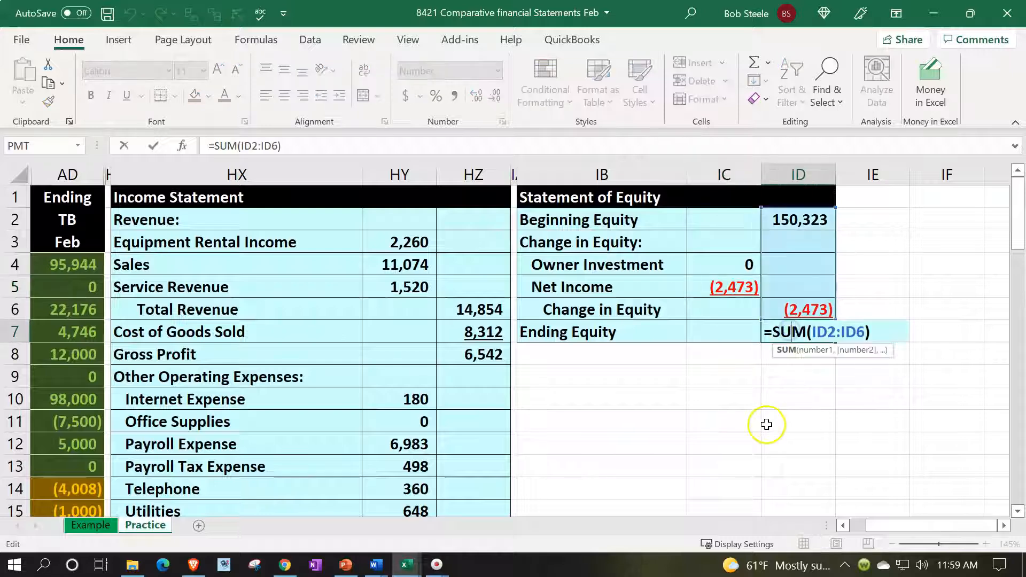
key(Return)
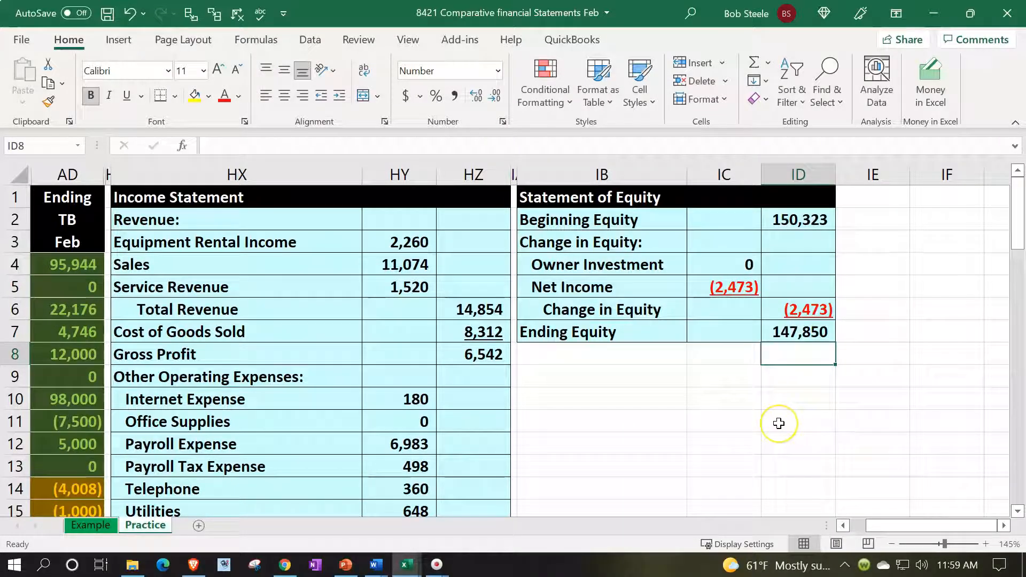
Total the February trial balance amounts from Equity through Interest Expense (AD21:AD34) to check them against Ending Equity
key(Left)
key(Left)
key(Left)
key(Left)
key(Left)
key(Left)
key(Left)
key(Left)
key(Left)
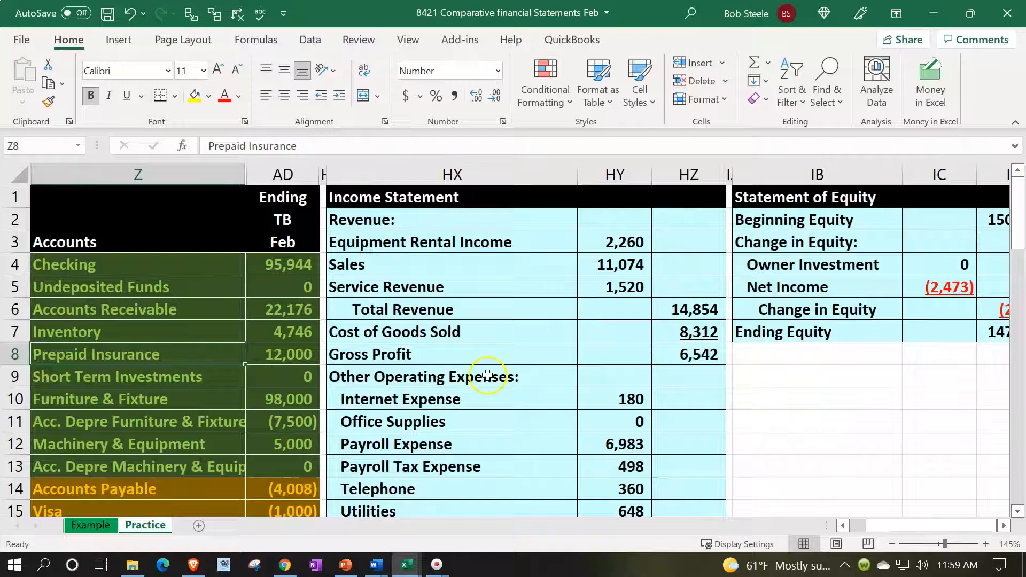
scroll(434, 373, down, 5)
drag(303, 311, 308, 422)
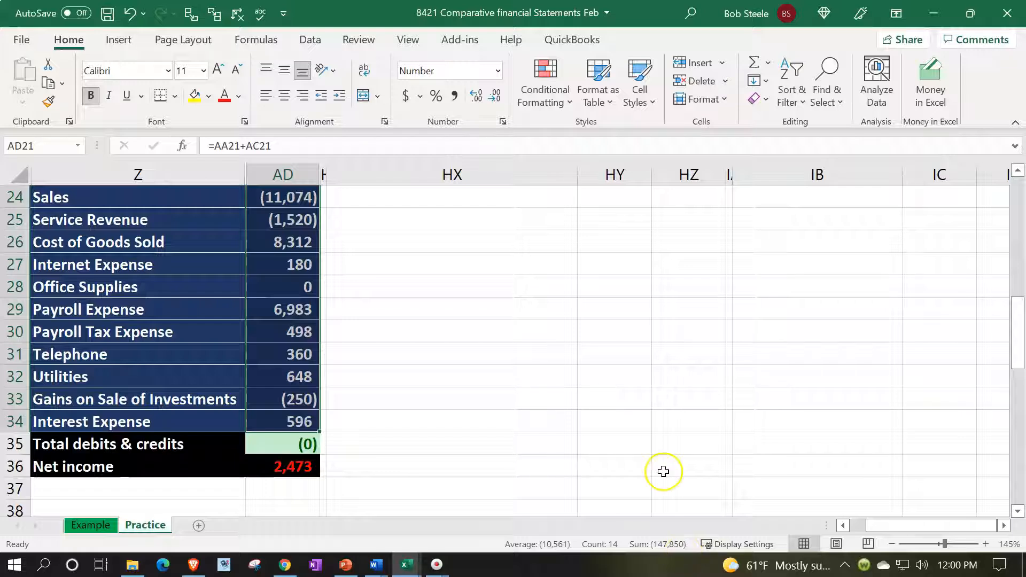
scroll(660, 471, up, 5)
scroll(660, 471, up, 3)
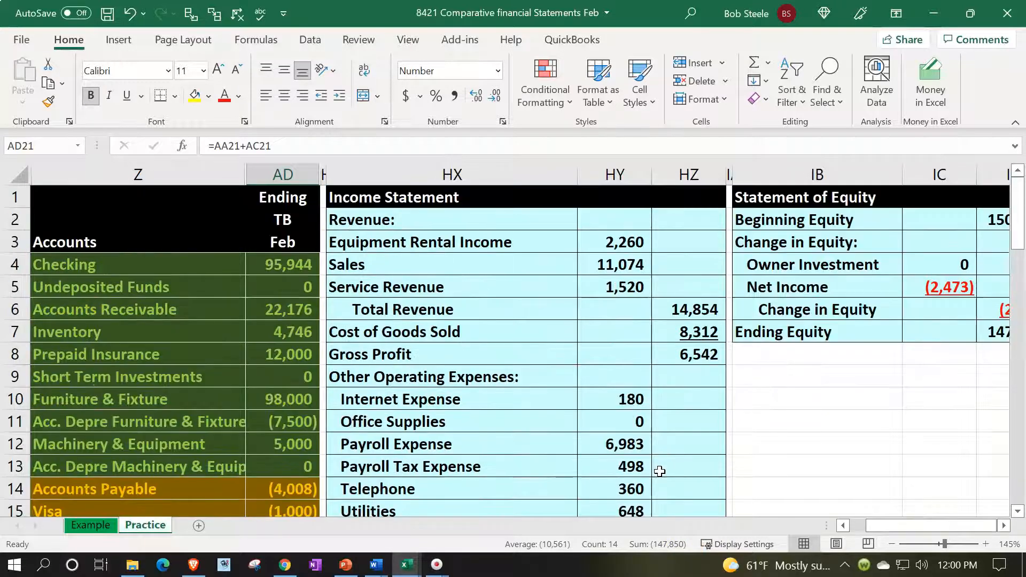
click(994, 265)
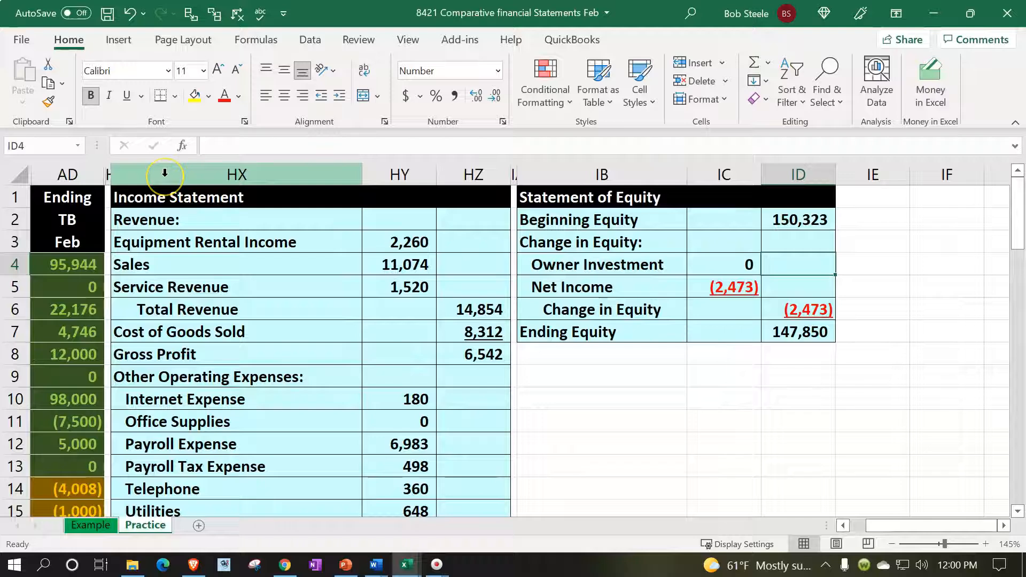
Unhide the columns between the trial balance and the February income statement
drag(165, 172, 225, 327)
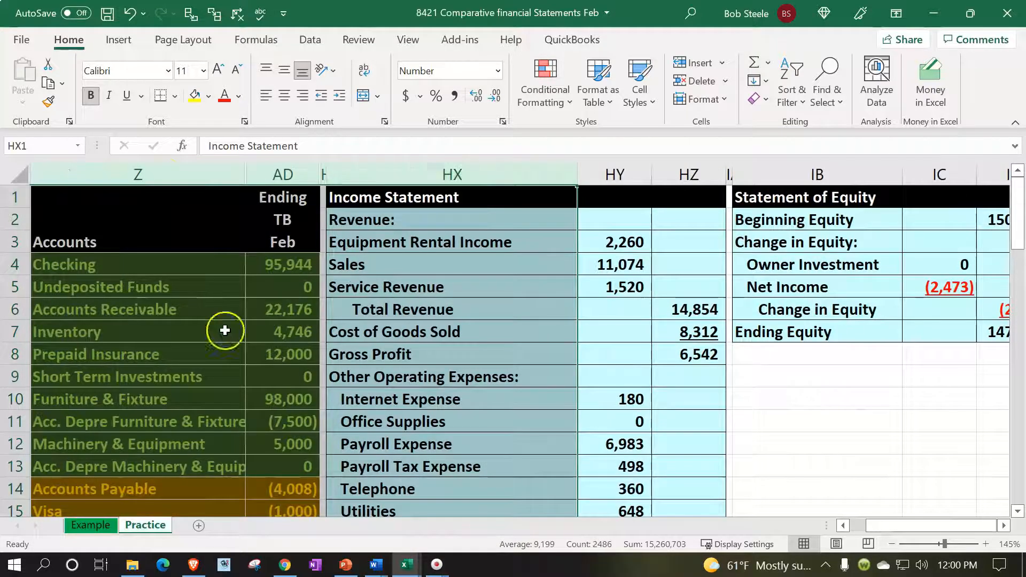
right_click(229, 332)
click(252, 320)
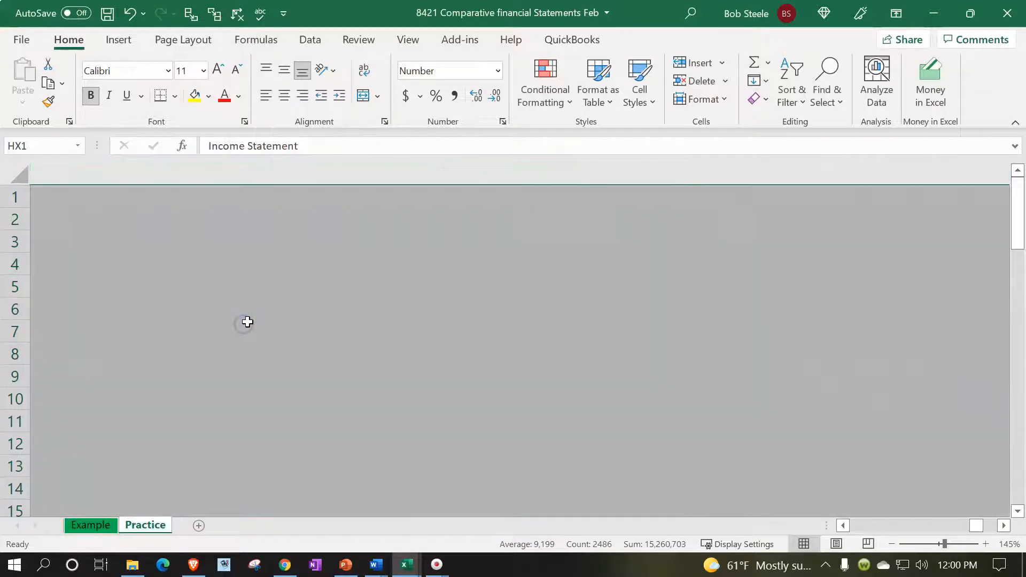
click(341, 264)
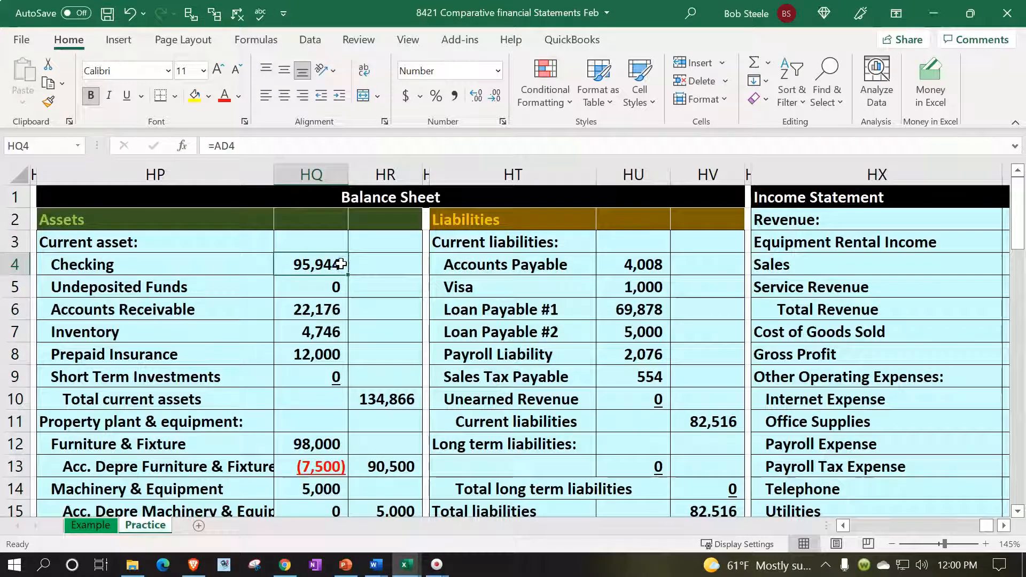
Compare the earlier income statement and statement of equity in HH:HN with the new February statements beside them
key(Left)
key(Left)
key(Left)
key(Left)
key(Left)
key(Left)
key(Left)
key(Left)
key(Left)
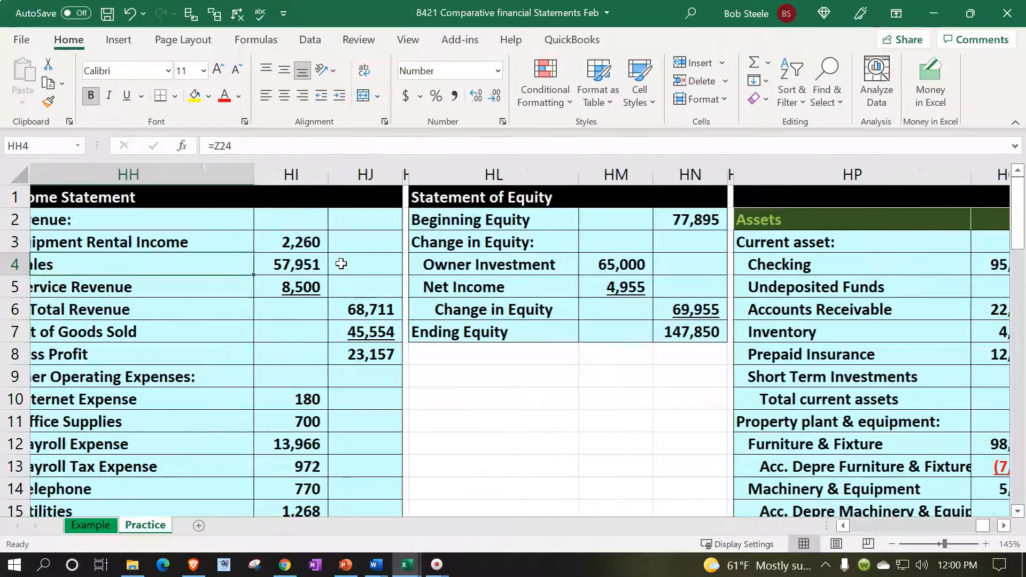
key(Right)
key(Right)
key(Right)
key(Right)
key(Right)
key(Right)
key(Right)
key(Right)
key(Right)
key(Right)
key(Right)
key(Right)
key(Right)
key(Right)
key(Right)
key(Right)
key(Right)
key(Right)
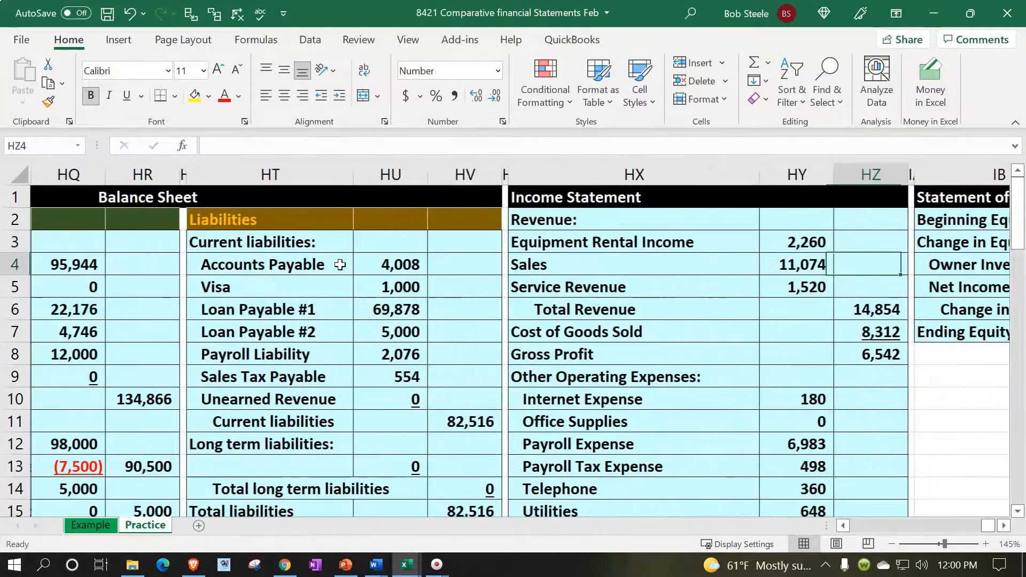
key(Right)
key(Right)
key(Right)
key(Right)
key(Right)
key(Right)
Examine the net income line of the February income statement and the total liabilities and equity on the February balance sheet
key(Down)
key(Down)
key(Down)
key(Down)
key(Down)
key(Down)
key(Down)
key(Down)
key(Down)
key(Down)
key(Down)
key(Down)
key(Down)
key(Down)
key(Down)
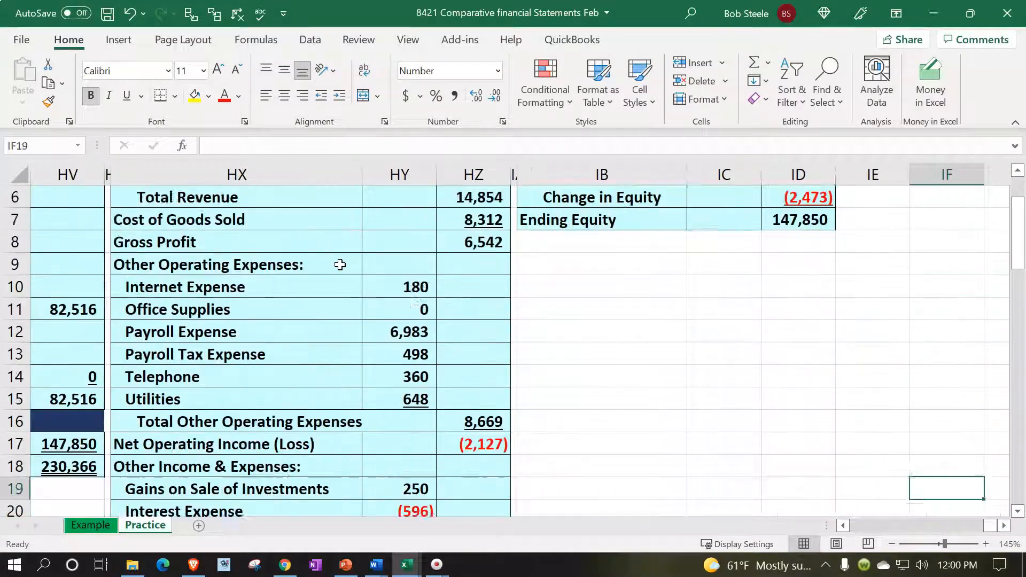
key(Down)
key(Down)
key(Down)
key(Left)
key(Left)
key(Left)
key(Left)
key(Left)
key(Left)
key(Left)
key(Left)
key(Left)
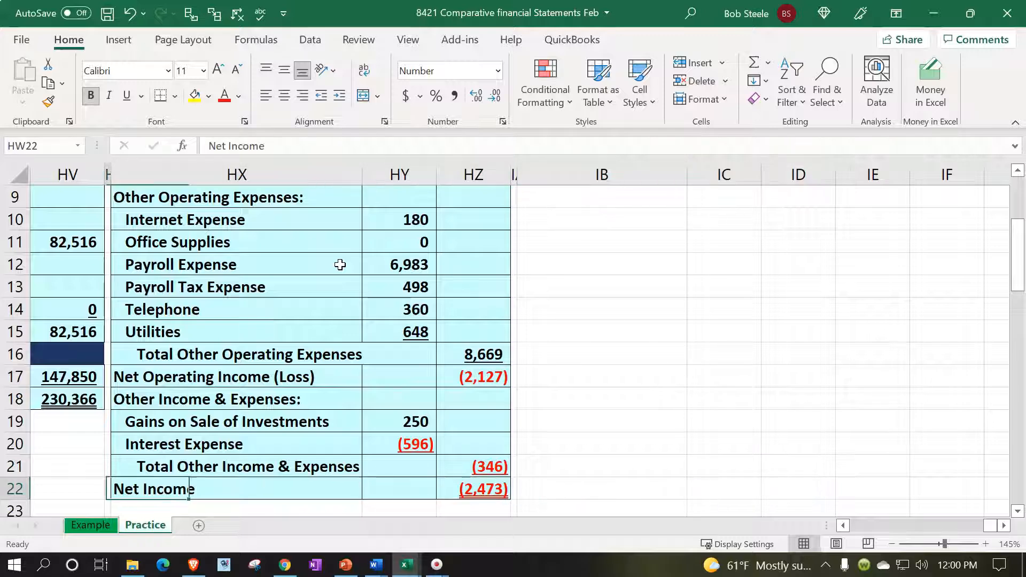
key(Left)
key(Left)
key(Left)
key(Up)
key(Up)
key(Up)
key(Up)
key(Right)
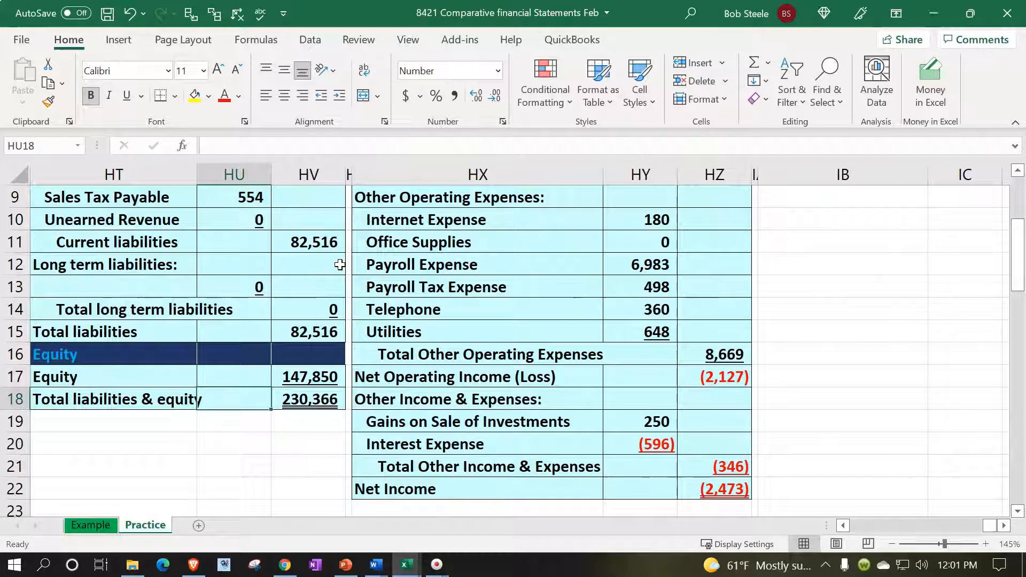
Link the Equity amount on the February balance sheet (HV17) to Ending Equity on the February statement of equity (ID7)
key(Up)
key(Right)
text(=)
key(Right)
key(Right)
key(Right)
key(Right)
key(Right)
key(Right)
key(Right)
key(Right)
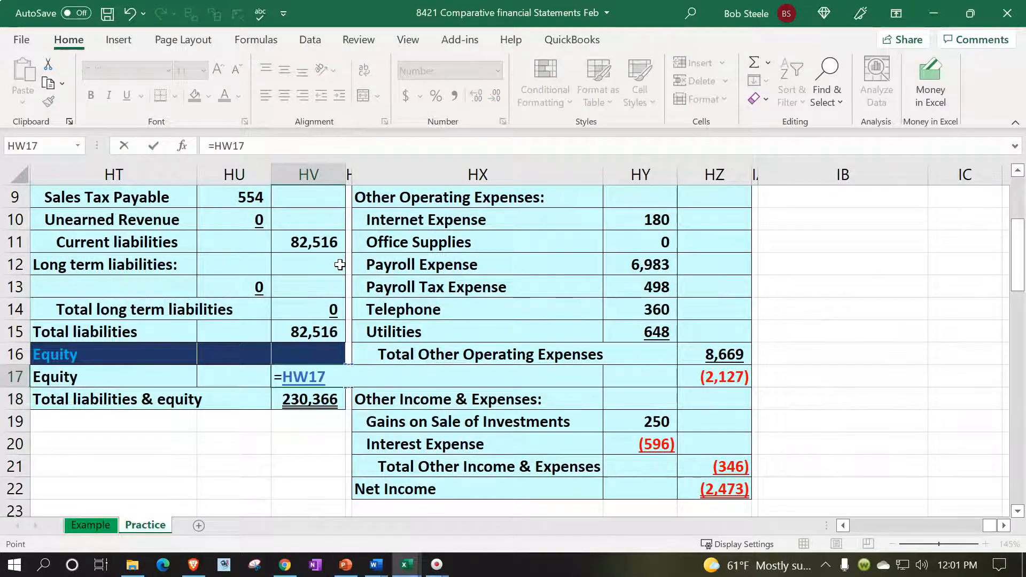
key(Up)
key(Up)
key(Up)
key(Up)
key(Up)
key(Up)
key(Up)
key(Up)
key(Up)
key(Up)
key(Up)
key(Up)
key(Up)
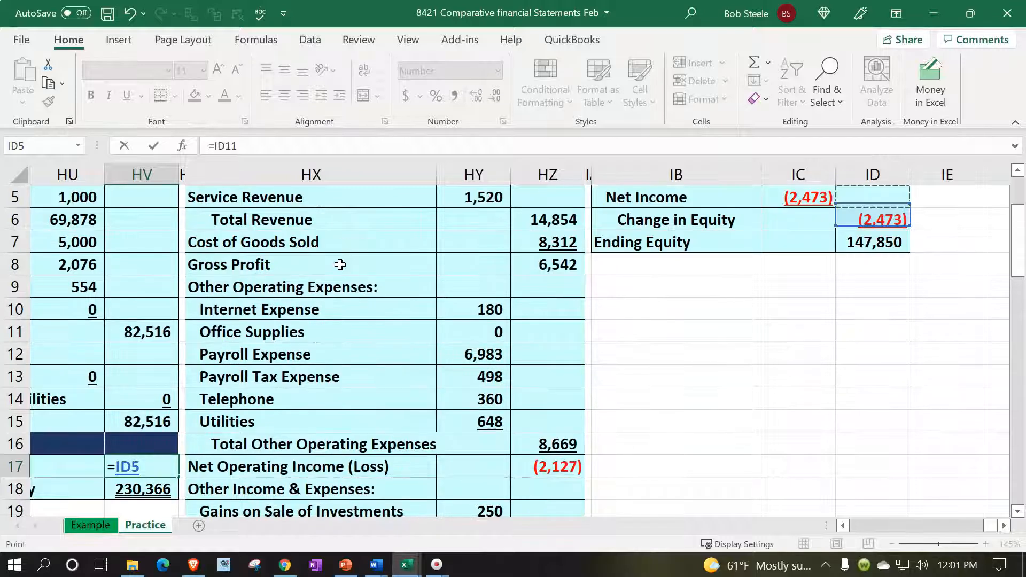
key(Down)
key(Down)
key(Down)
key(Return)
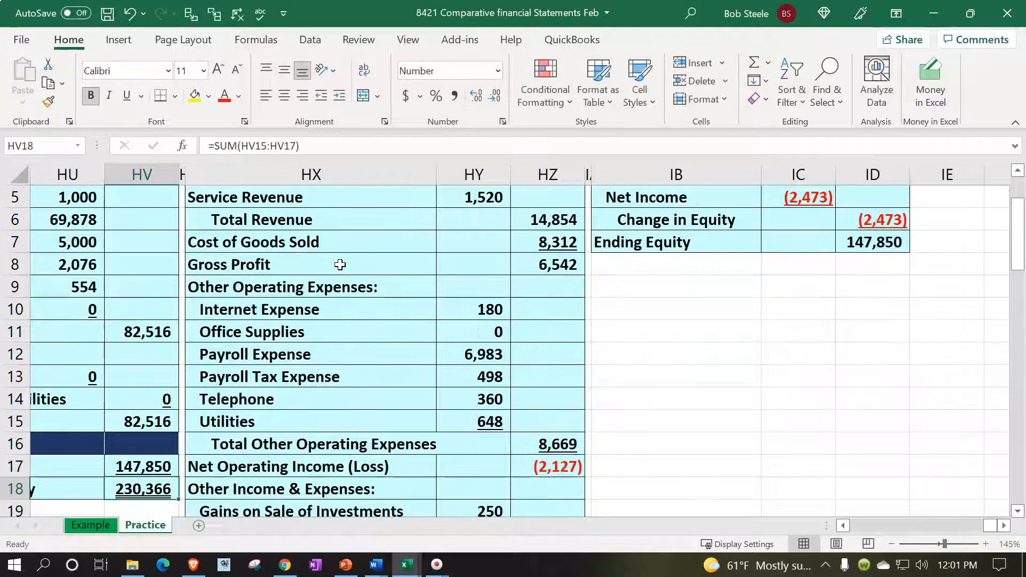
Check total assets against total liabilities and equity on the February balance sheet
key(Left)
key(Left)
key(Right)
key(Right)
key(Left)
key(Left)
key(Left)
key(Left)
key(Left)
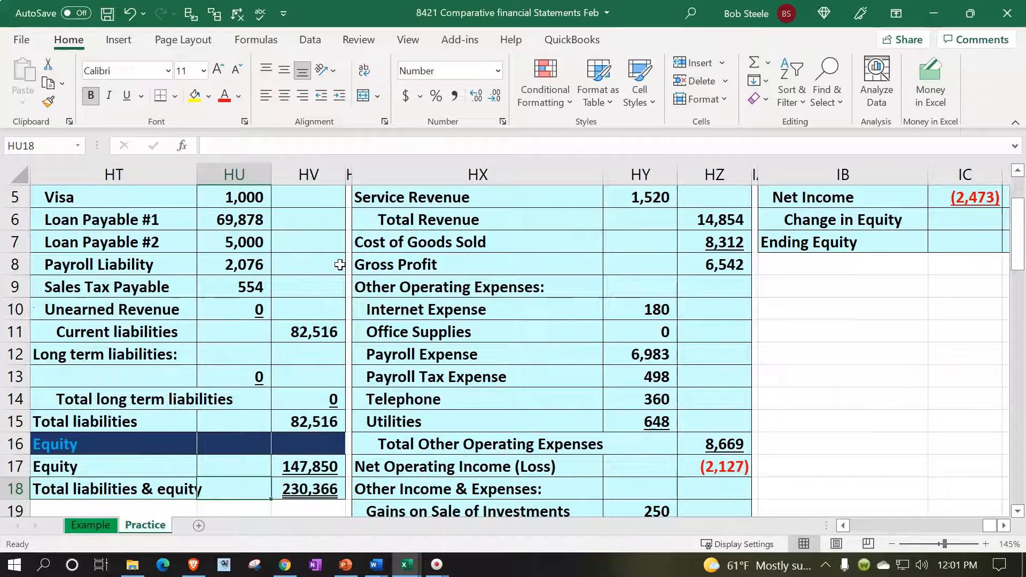
key(Right)
key(Up)
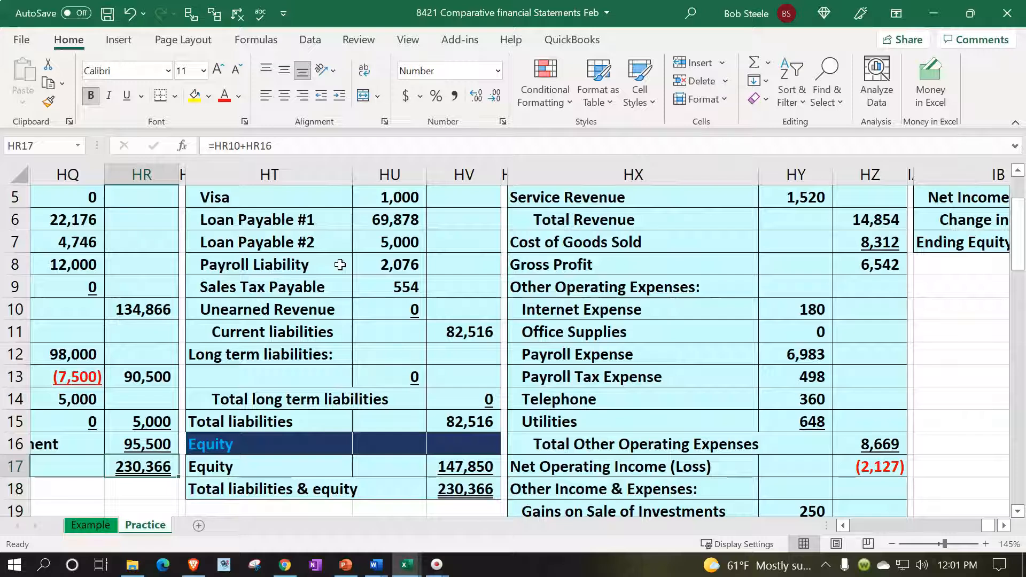
scroll(247, 390, up, 1)
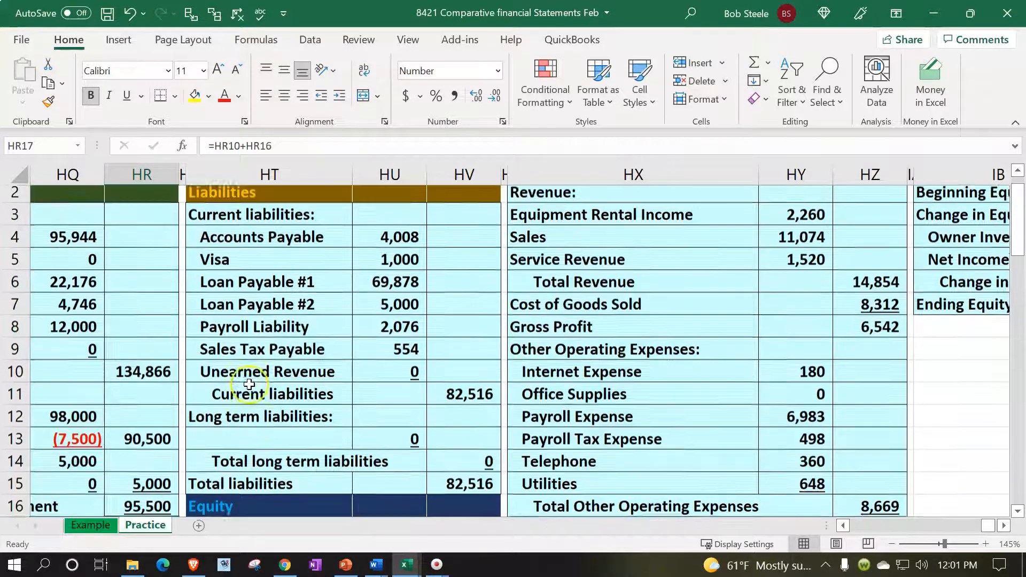
scroll(247, 422, down, 2)
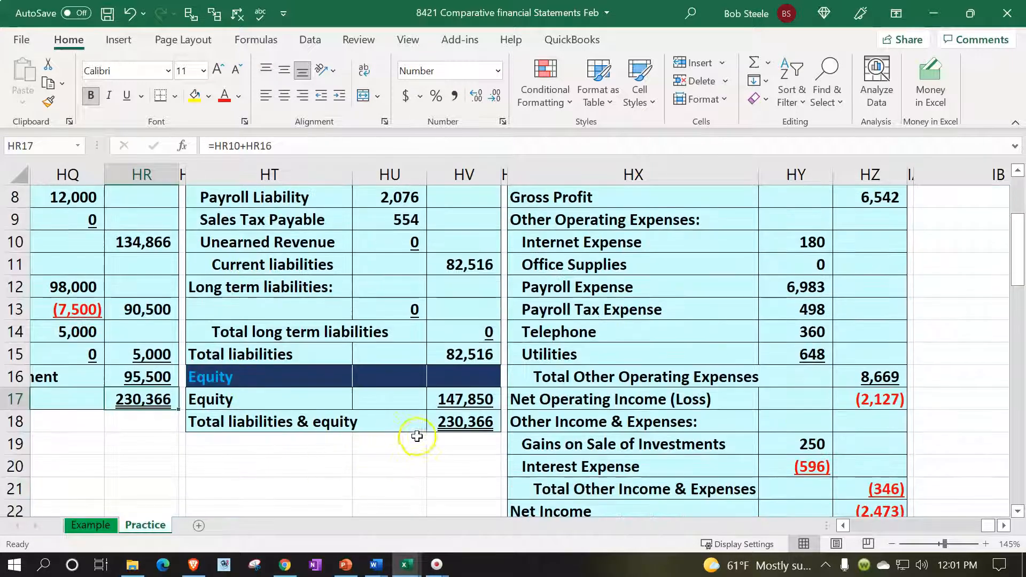
click(460, 421)
scroll(835, 453, down, 1)
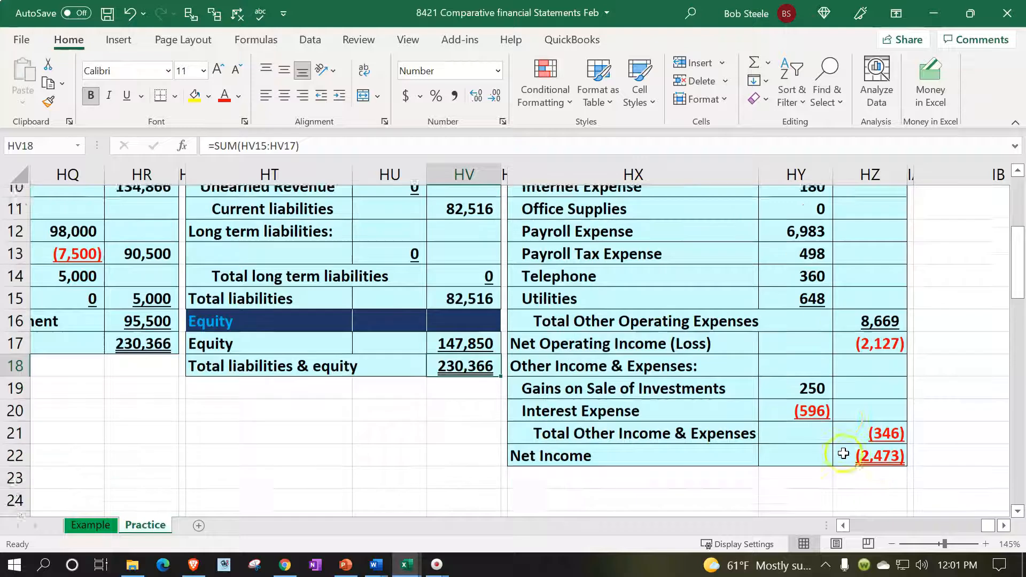
Rename the last line of the February income statement (HX22) as "Net Income (Loss)"
click(881, 444)
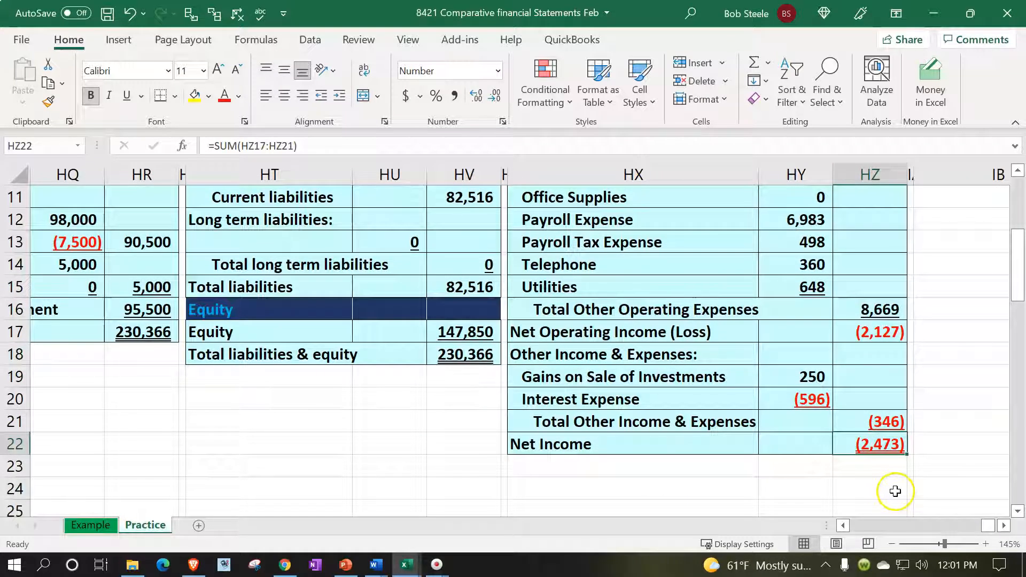
double_click(612, 439)
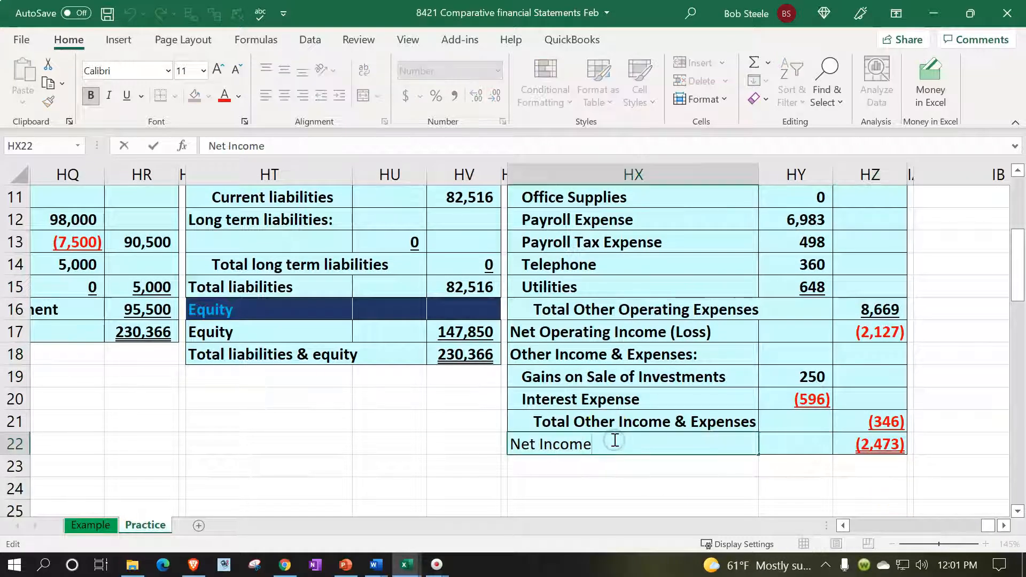
text())
key(Return)
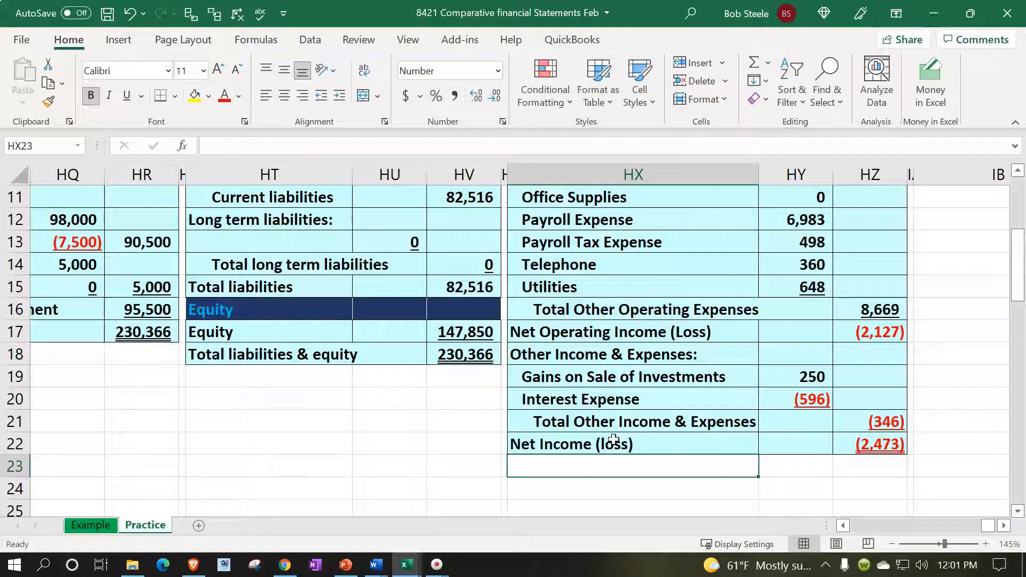
double_click(613, 440)
key(Delete)
text(L)
key(Return)
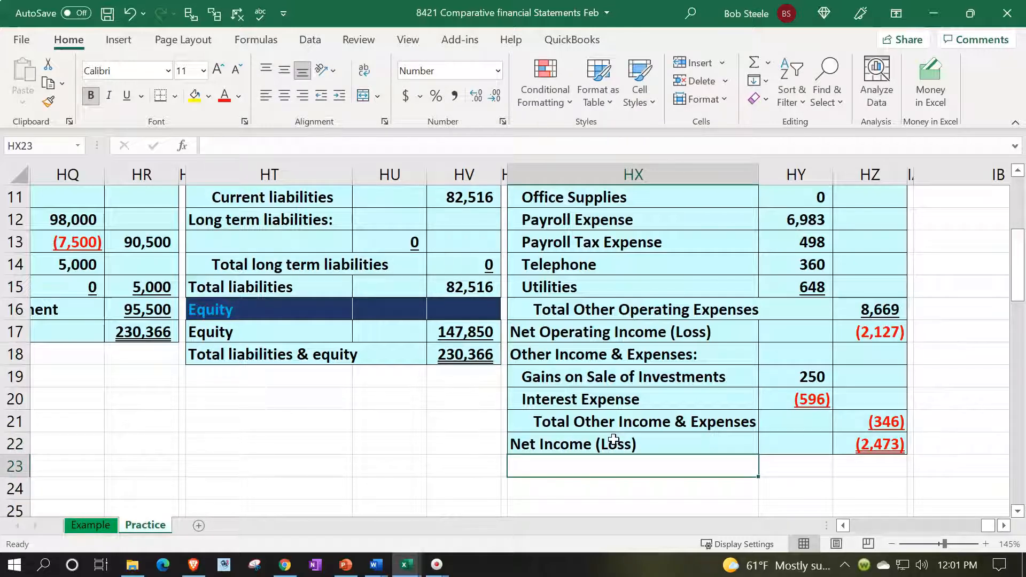
Examine the net income and ending equity lines of the February statement of equity
key(Up)
key(Up)
key(Up)
key(Up)
key(Up)
key(Up)
key(Up)
key(Up)
key(Up)
key(Up)
key(Up)
key(Up)
key(Up)
key(Up)
key(Up)
key(Up)
key(Up)
key(Up)
key(Up)
key(Up)
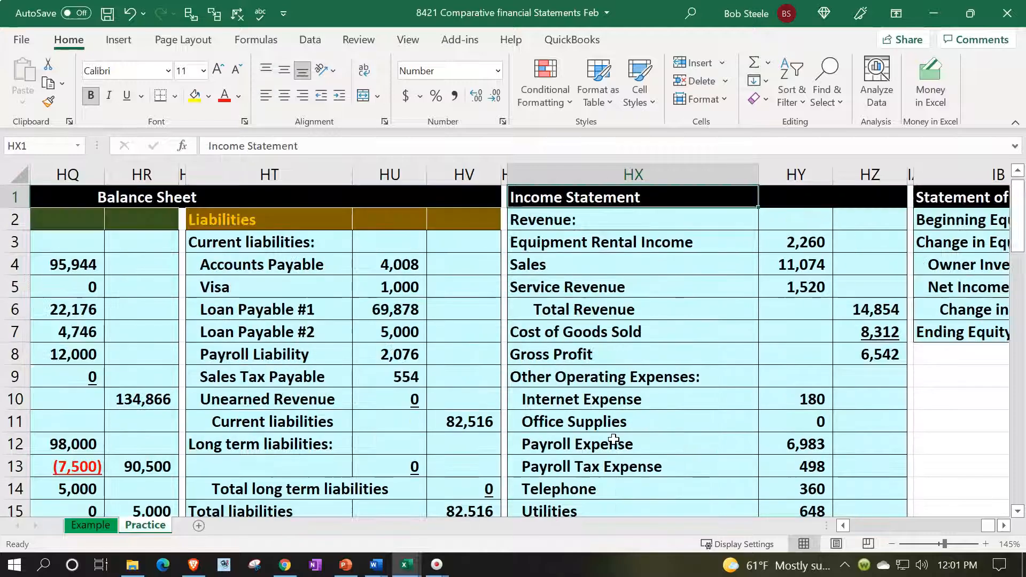
key(Right)
key(Right)
key(Right)
key(Right)
key(Right)
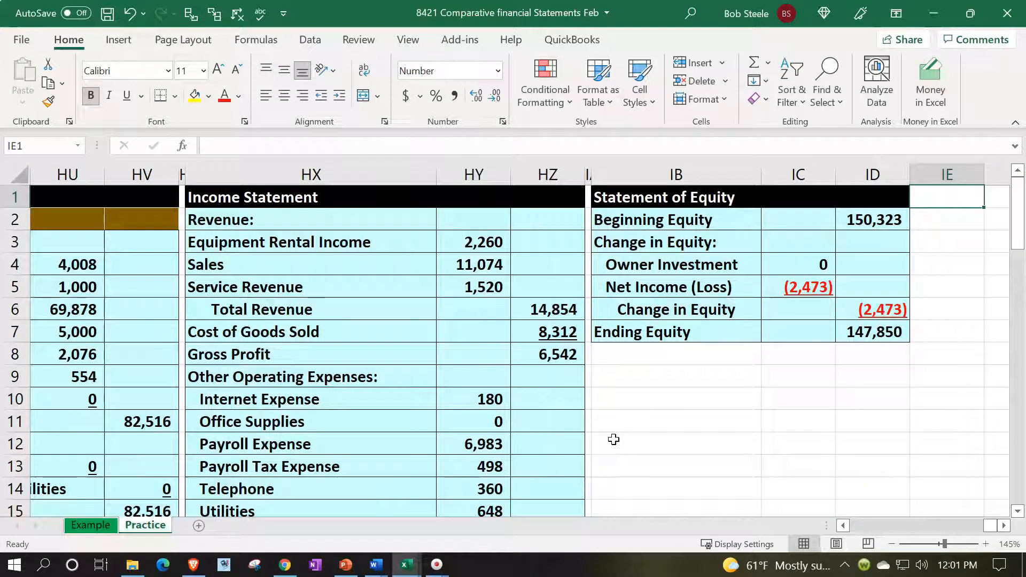
key(Down)
key(Down)
key(Down)
key(Down)
key(Left)
key(Left)
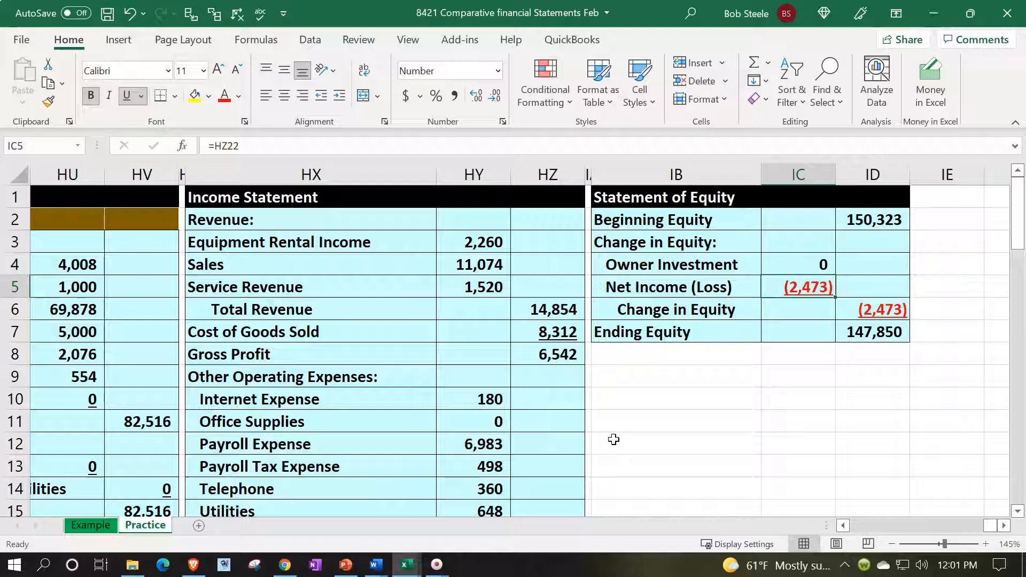
key(Down)
key(Down)
key(Right)
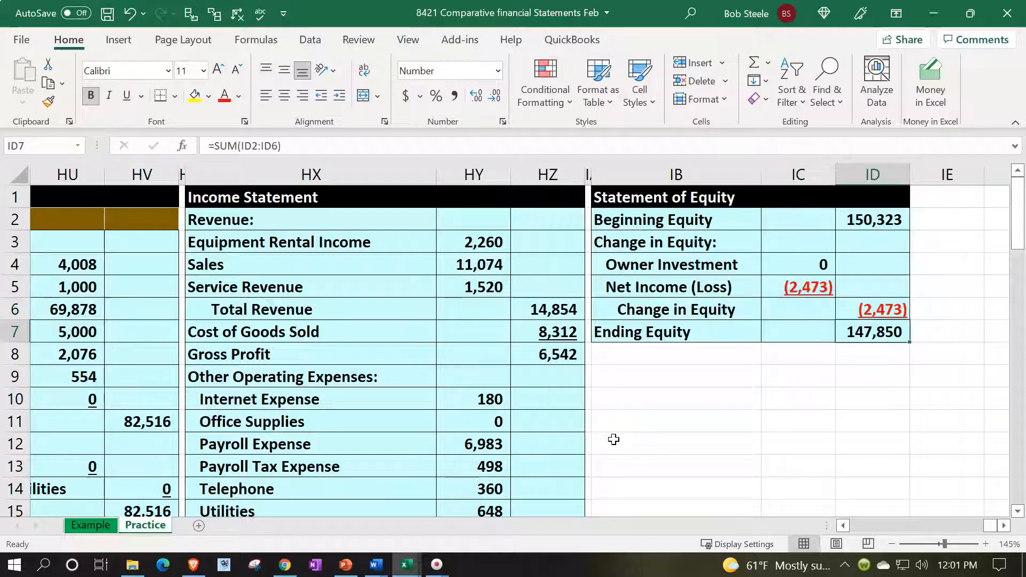
Trace ending equity back to the Equity line of the February balance sheet and check its link
key(Left)
key(Left)
key(Left)
key(Left)
key(Left)
key(Left)
key(Left)
key(Left)
key(Left)
key(Left)
key(Left)
key(Left)
key(Left)
key(Left)
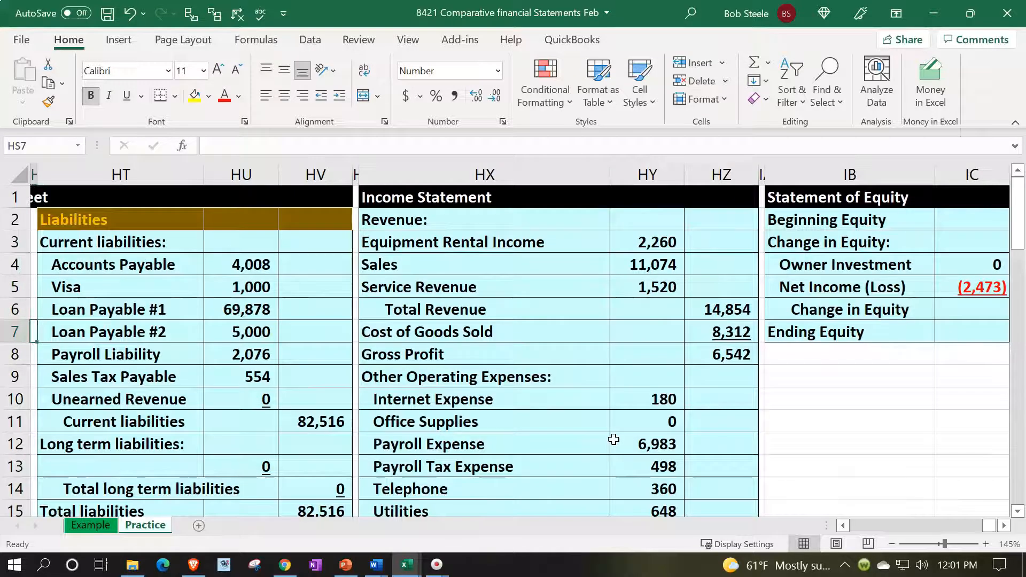
key(Down)
key(Down)
key(Down)
key(Down)
key(Down)
key(Down)
key(Down)
key(Down)
key(Down)
key(Down)
key(Down)
key(Down)
key(Down)
key(Down)
key(Down)
key(Right)
key(Right)
key(Right)
key(Right)
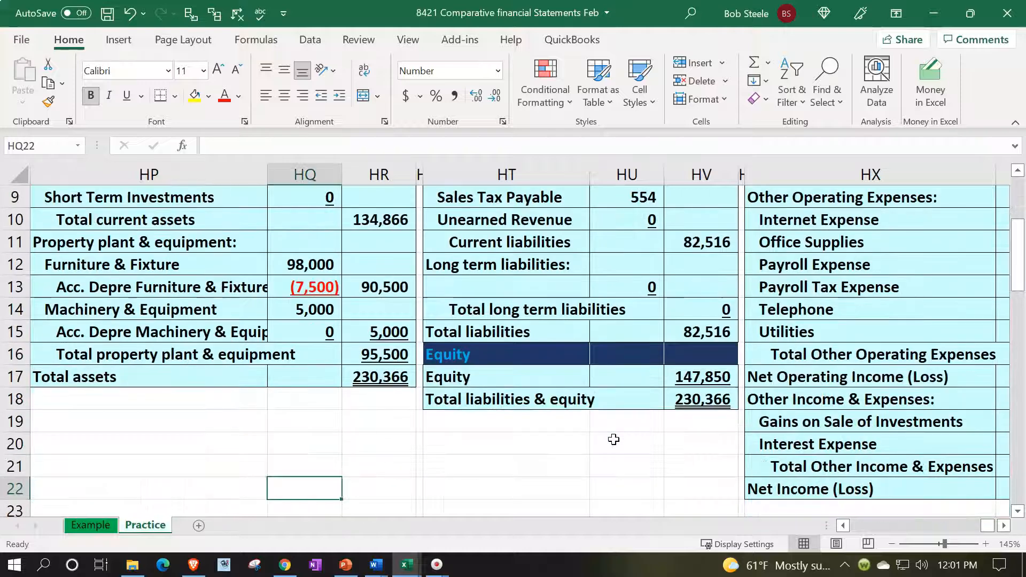
key(Up)
key(Up)
key(Up)
key(Up)
key(Up)
key(Right)
key(Right)
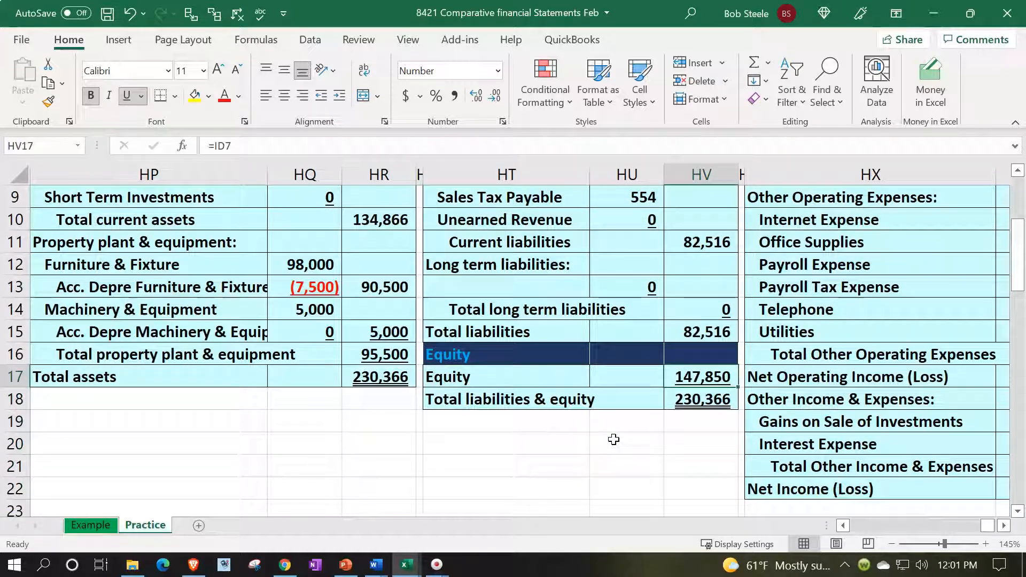
Review the earlier balance sheet in GZ:HF, including its loan payable lines, against the February balance sheet
key(Up)
key(Up)
key(Up)
key(Up)
key(Up)
key(Up)
key(Up)
key(Up)
key(Up)
key(Up)
key(Up)
key(Up)
key(Up)
key(Up)
key(Up)
key(Up)
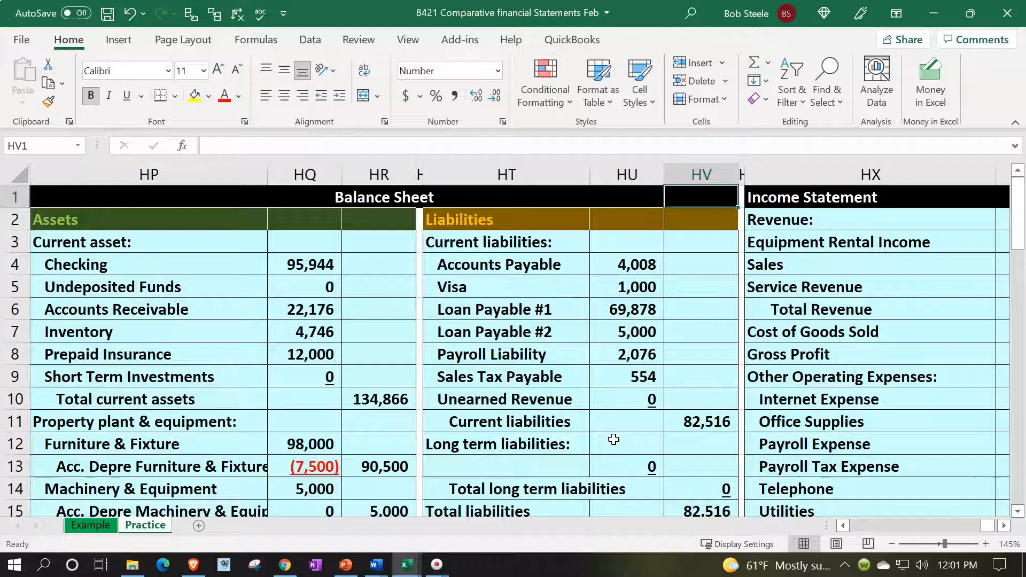
key(Left)
key(Left)
key(Left)
key(Left)
key(Left)
key(Left)
key(Left)
key(Left)
key(Left)
key(Left)
key(Left)
key(Left)
key(Left)
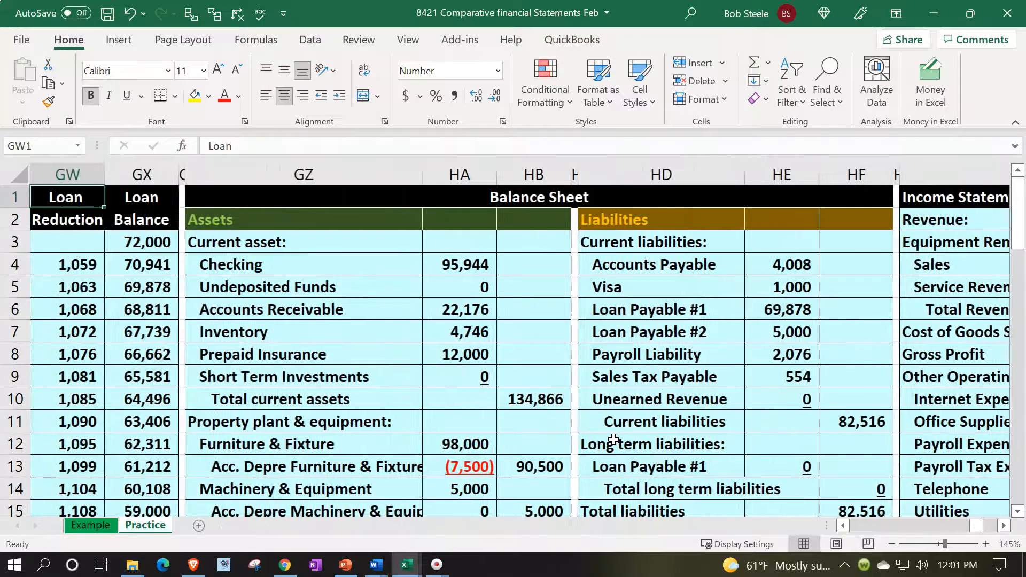
click(691, 403)
scroll(693, 411, down, 3)
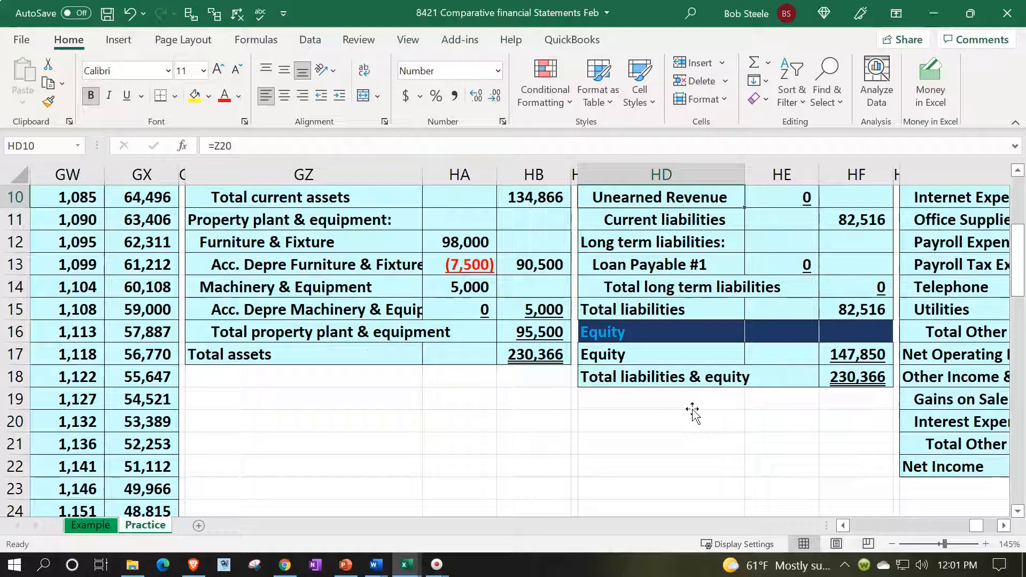
scroll(692, 411, up, 1)
scroll(692, 411, up, 3)
click(750, 325)
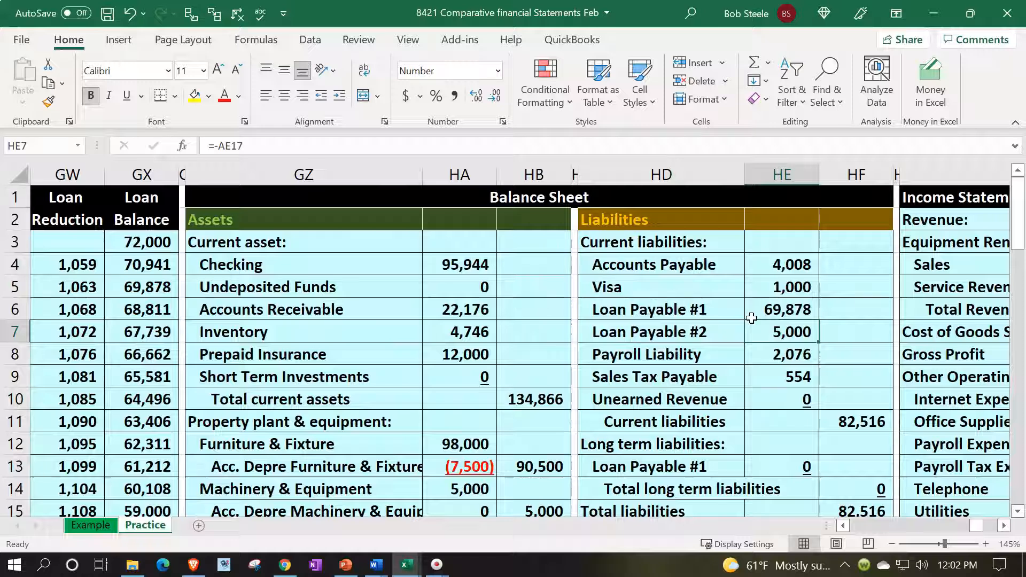
Check the net income line at the bottom of the earlier income statement in HH:HJ
key(Right)
key(Right)
key(Right)
key(Right)
key(Right)
key(Right)
key(Right)
key(Right)
key(Right)
key(Right)
key(Right)
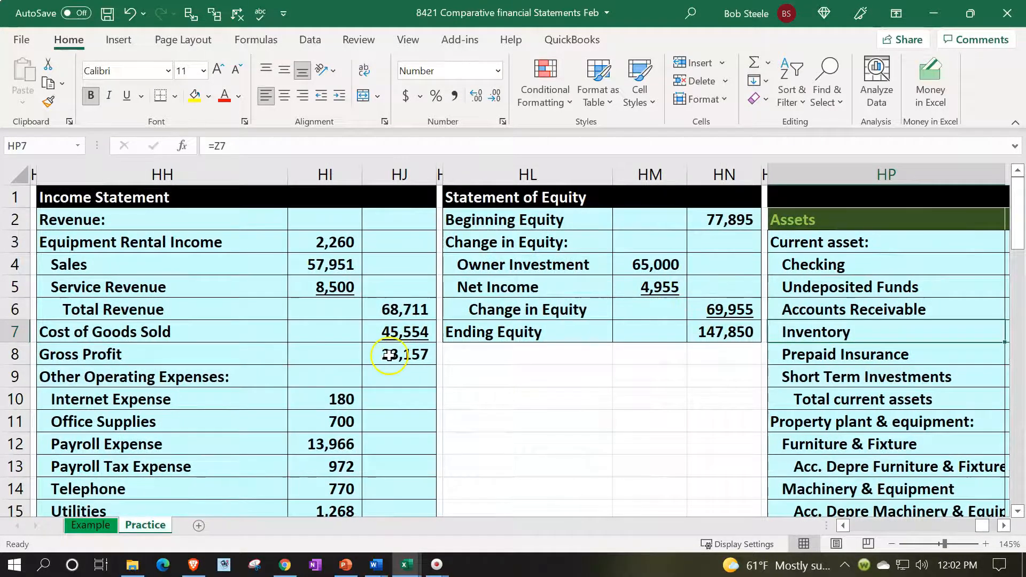
scroll(412, 350, down, 3)
click(402, 477)
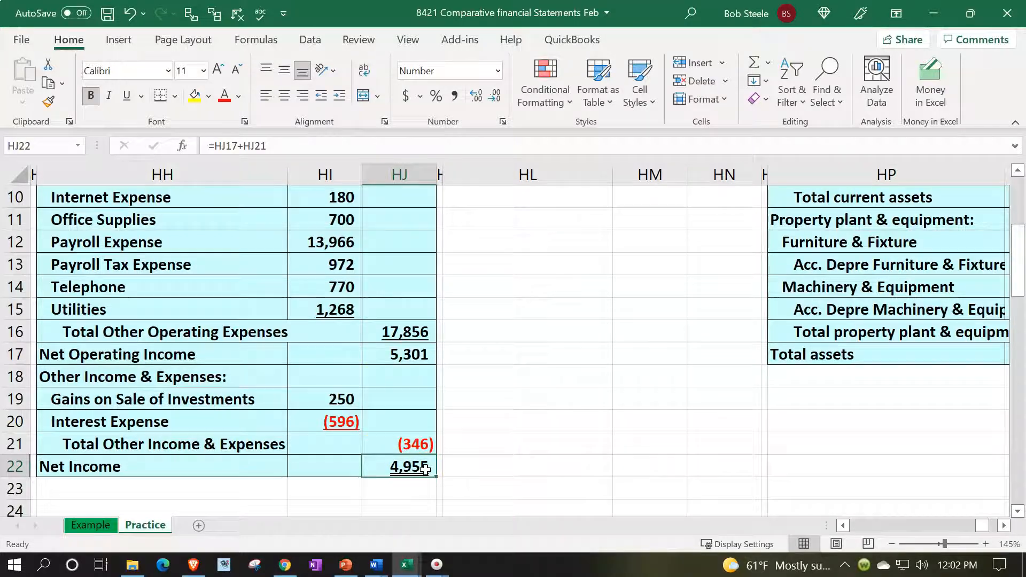
Examine the beginning and ending equity formulas in the earlier statement of equity in HL:HN
scroll(425, 469, up, 3)
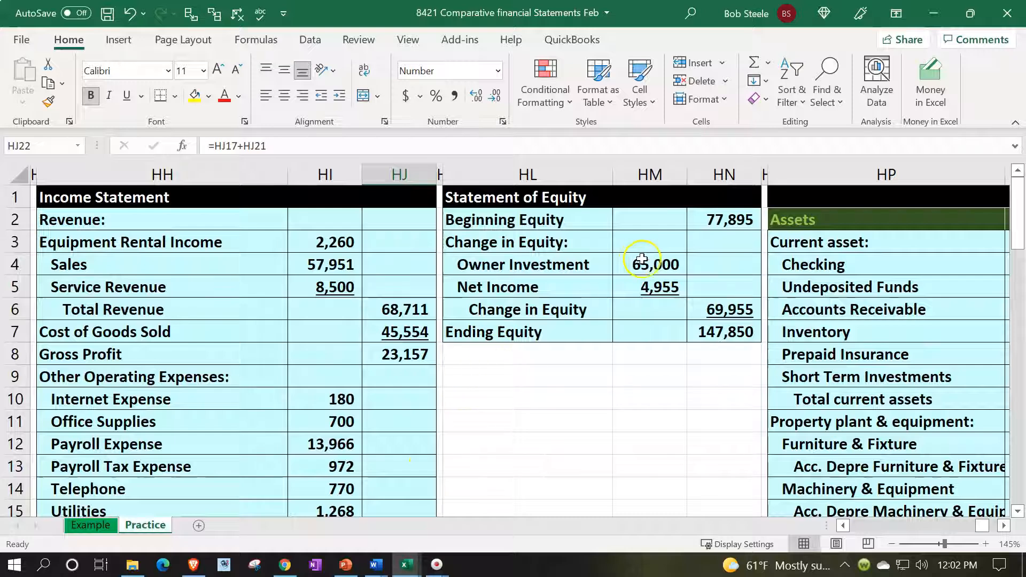
click(725, 225)
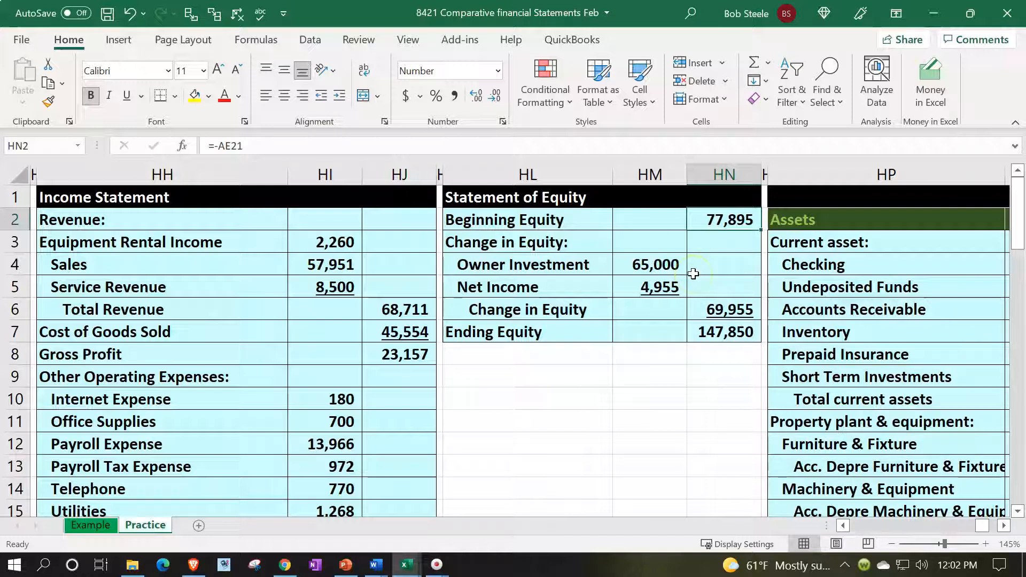
click(720, 337)
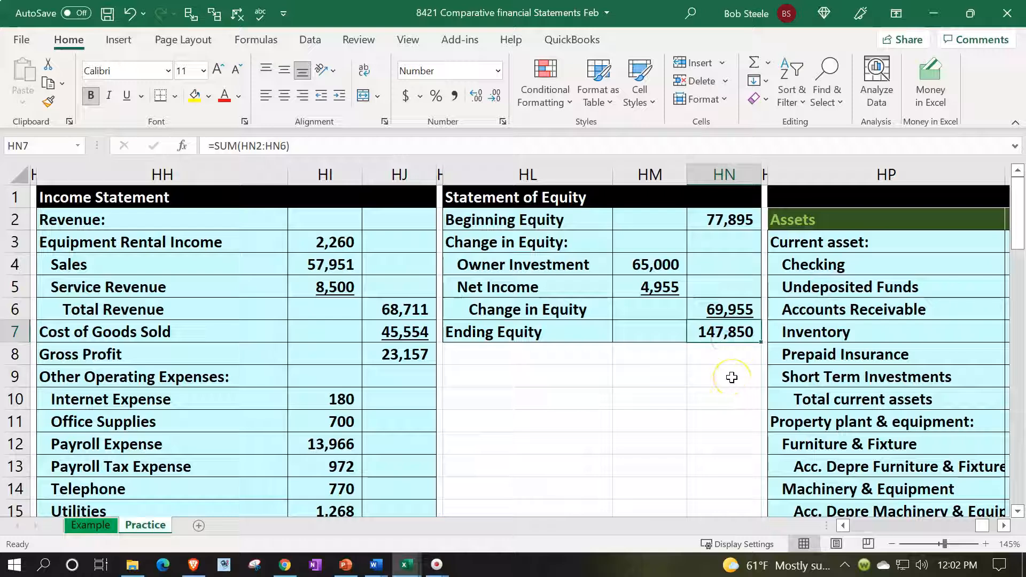
Review the February income statement in HX:HZ down to its Net Income (Loss) formula
key(Right)
key(Right)
key(Right)
key(Right)
key(Right)
key(Right)
key(Right)
key(Right)
key(Right)
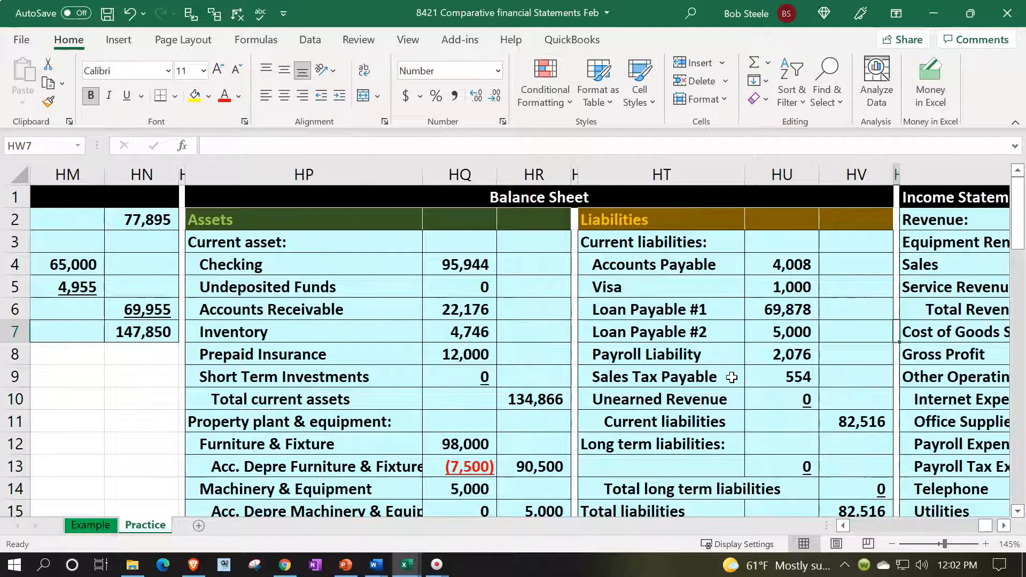
key(Right)
key(Right)
key(Right)
key(Right)
key(Right)
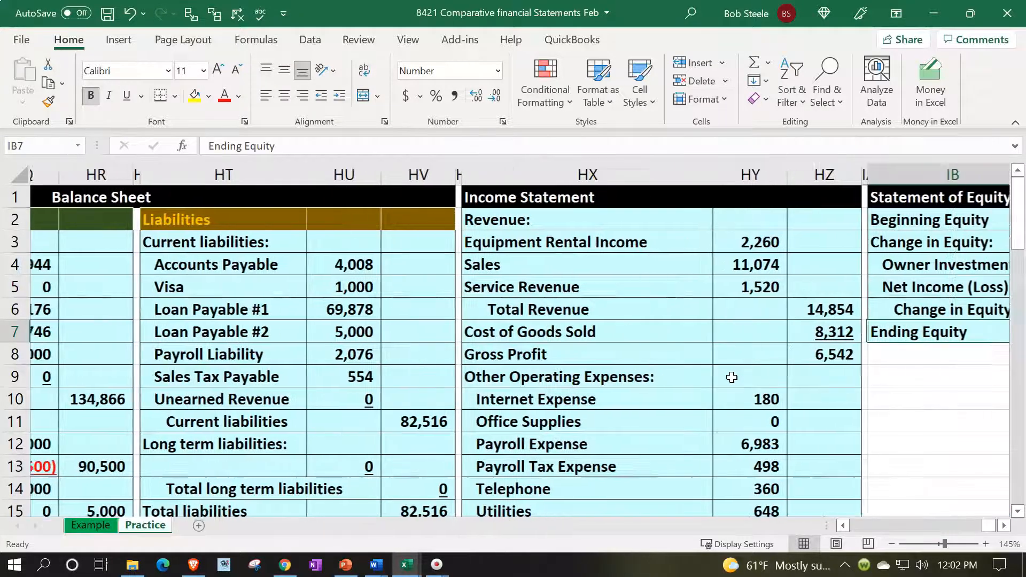
scroll(731, 377, down, 4)
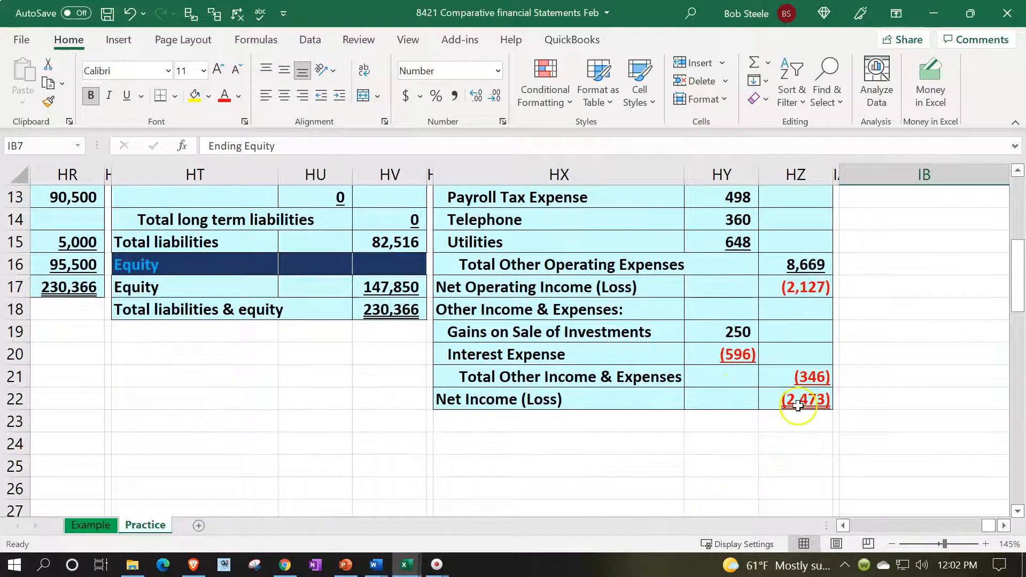
click(801, 400)
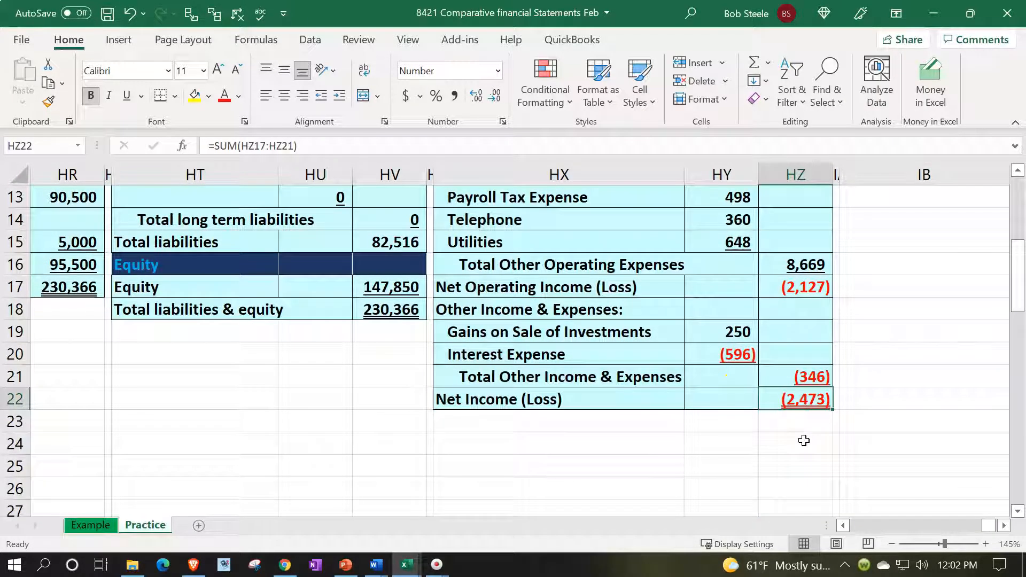
Check the beginning equity, net income (loss) and ending equity formulas in the February statement of equity
scroll(804, 440, up, 4)
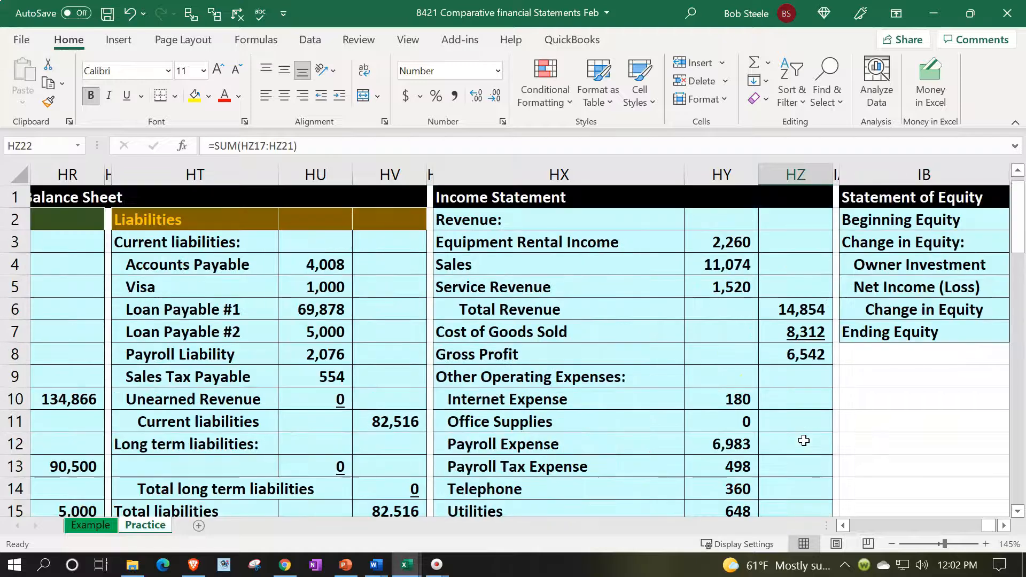
click(791, 247)
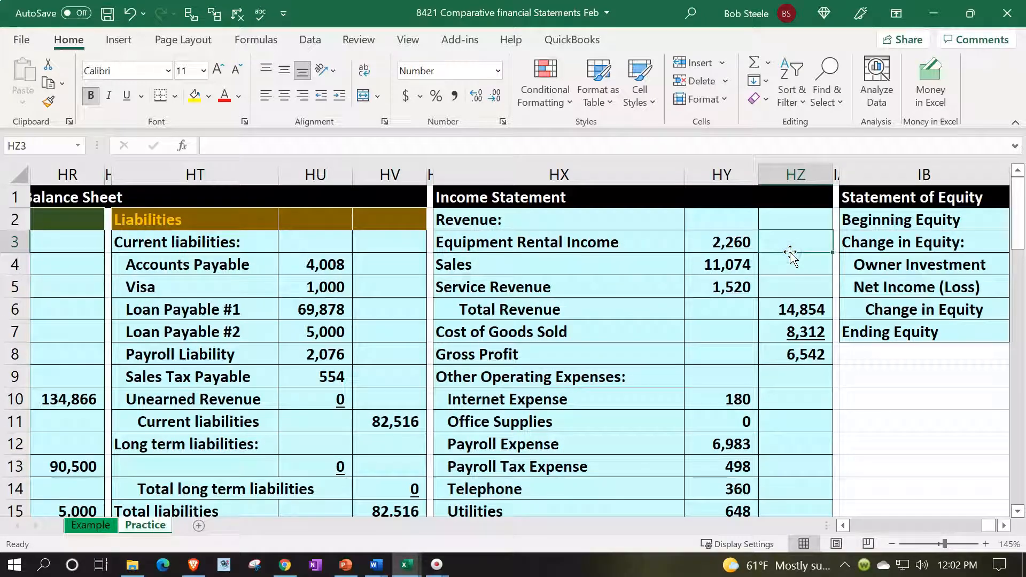
key(Right)
key(Right)
key(Right)
key(Right)
key(Right)
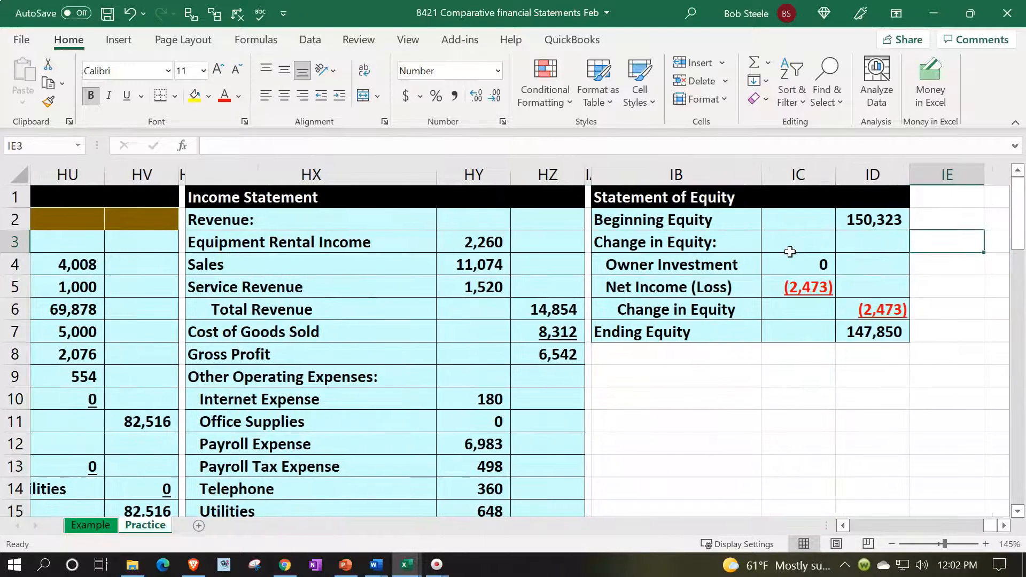
click(853, 220)
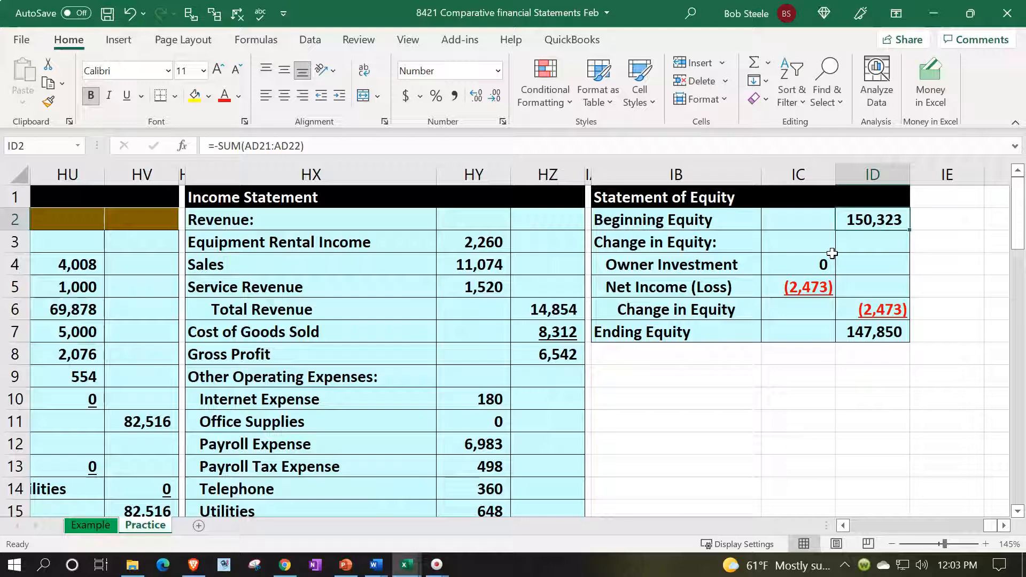
click(820, 284)
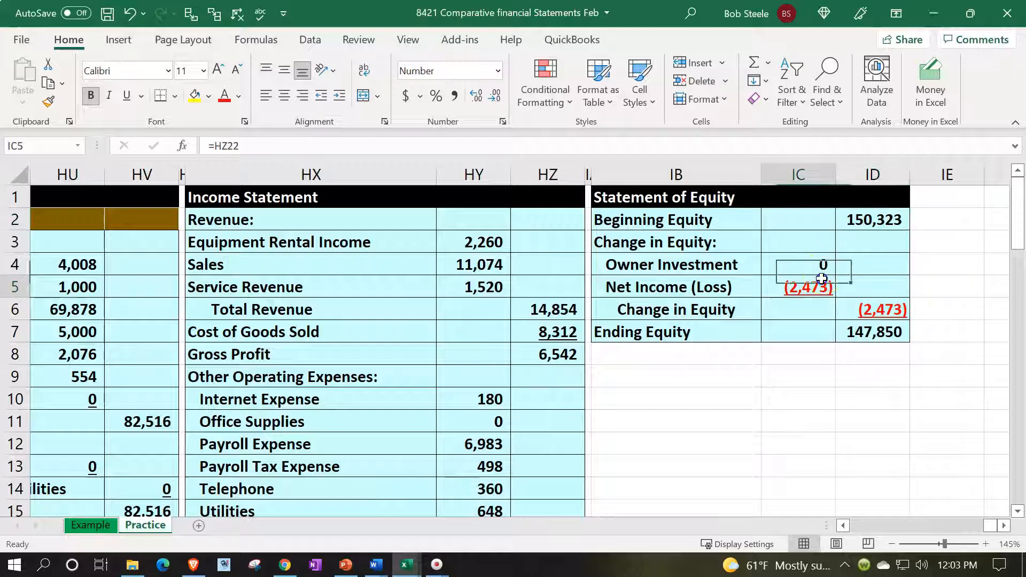
click(872, 334)
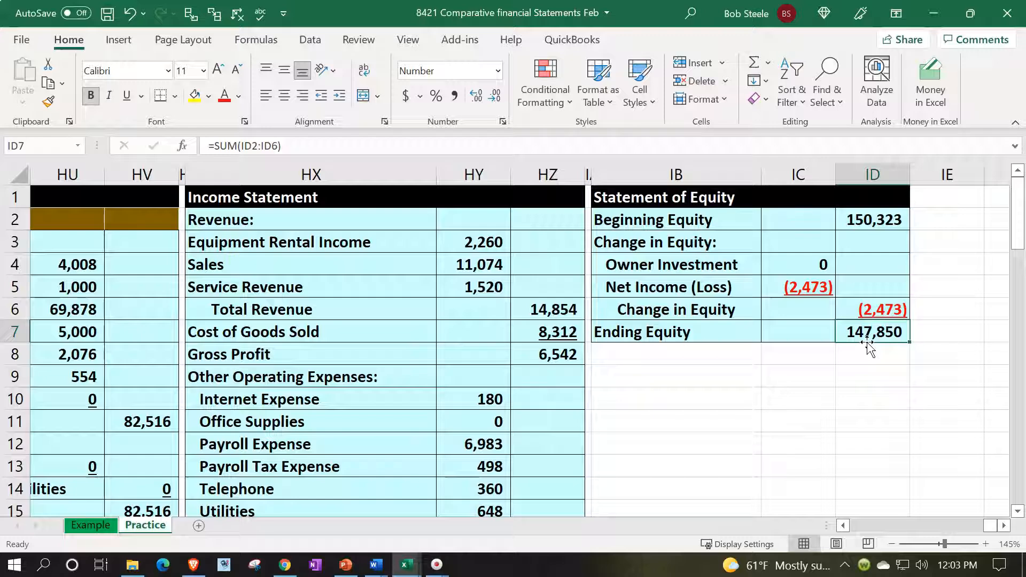
Review the February balance sheet in HP:HV, from current assets down to equity and total liabilities & equity
key(Left)
key(Left)
key(Left)
key(Left)
key(Left)
key(Left)
key(Left)
key(Left)
key(Left)
key(Left)
key(Left)
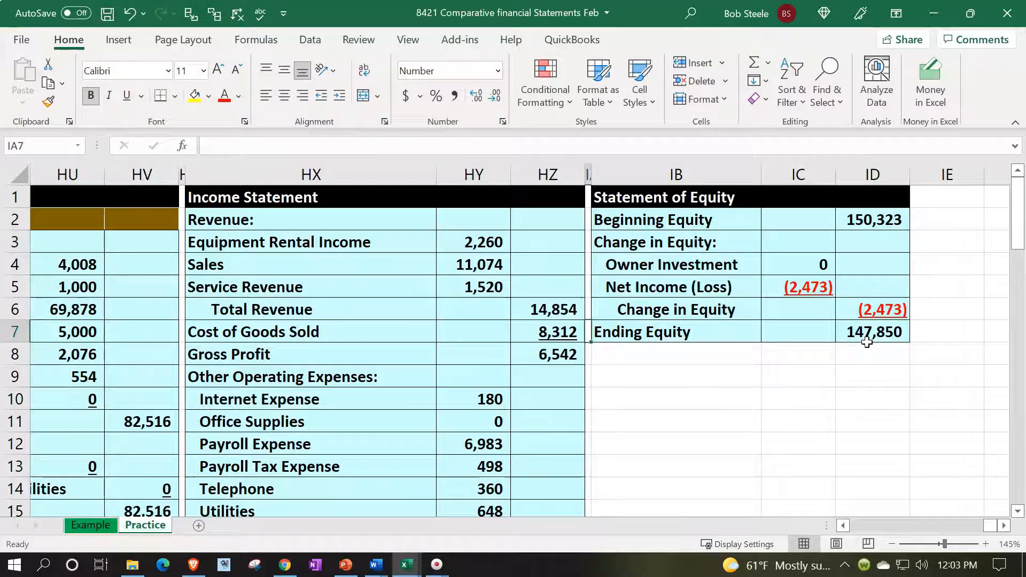
key(Left)
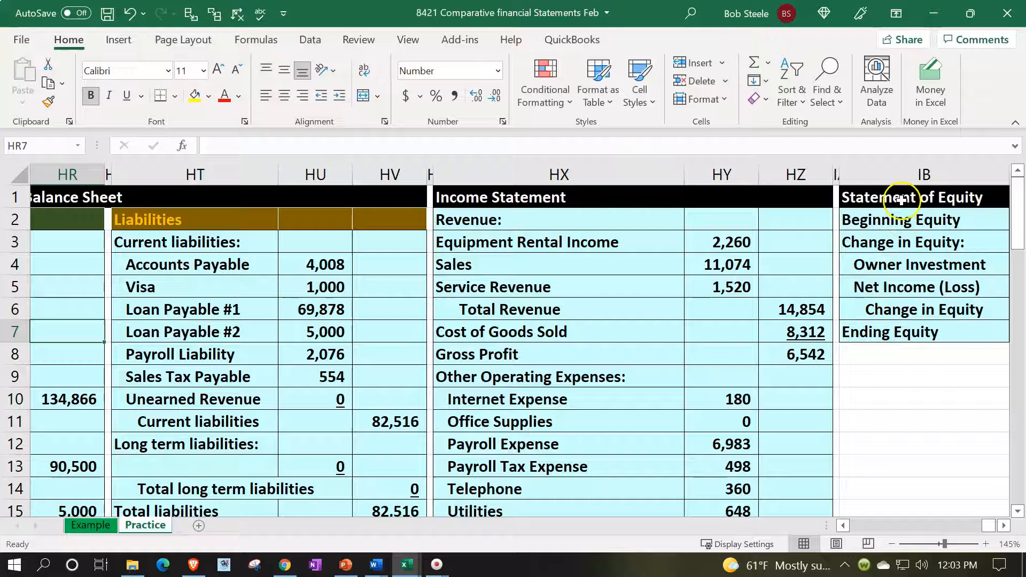
click(530, 381)
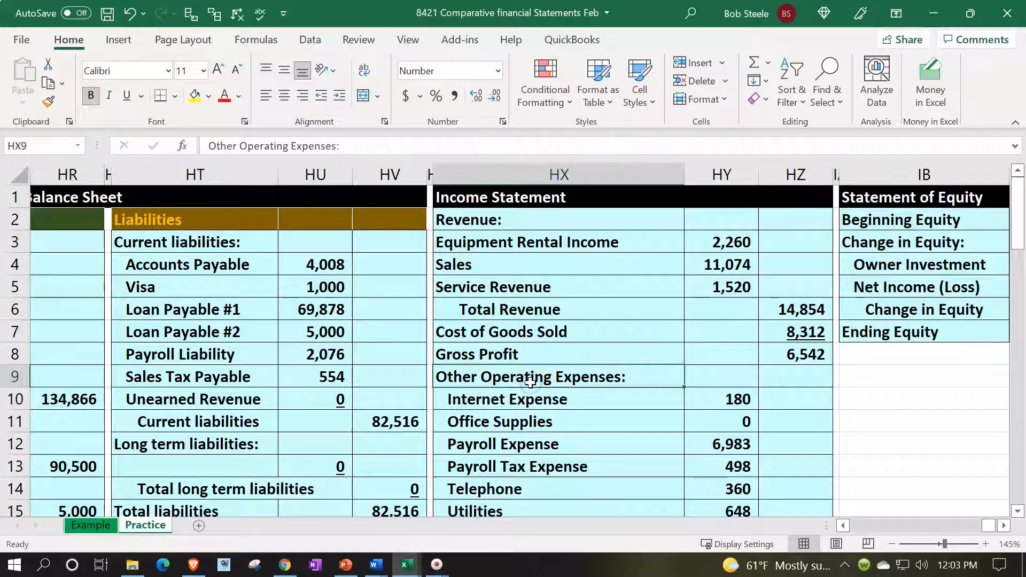
key(Left)
key(Left)
key(Left)
key(Left)
key(Left)
key(Left)
key(Left)
key(Left)
key(Left)
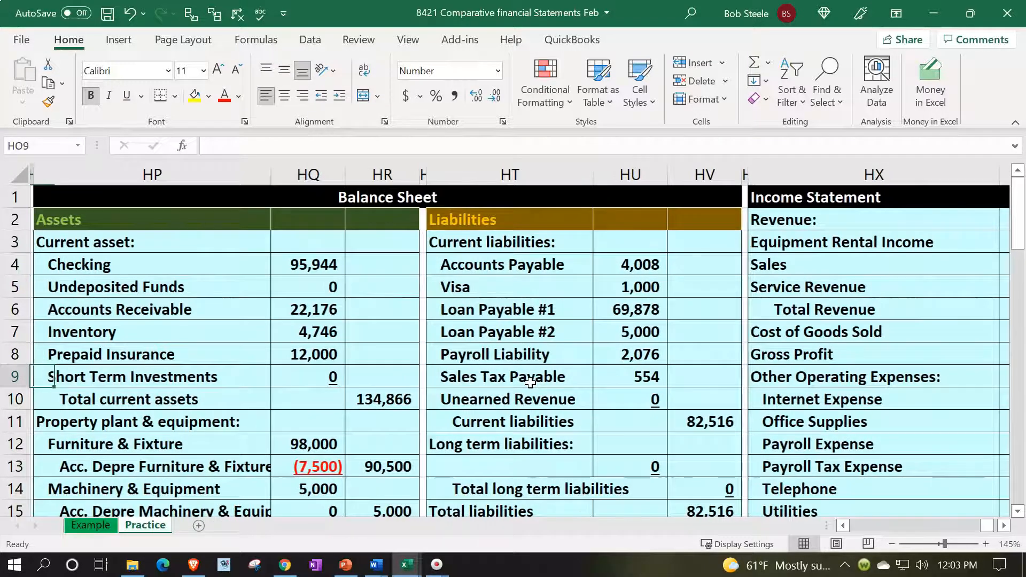
scroll(529, 382, down, 2)
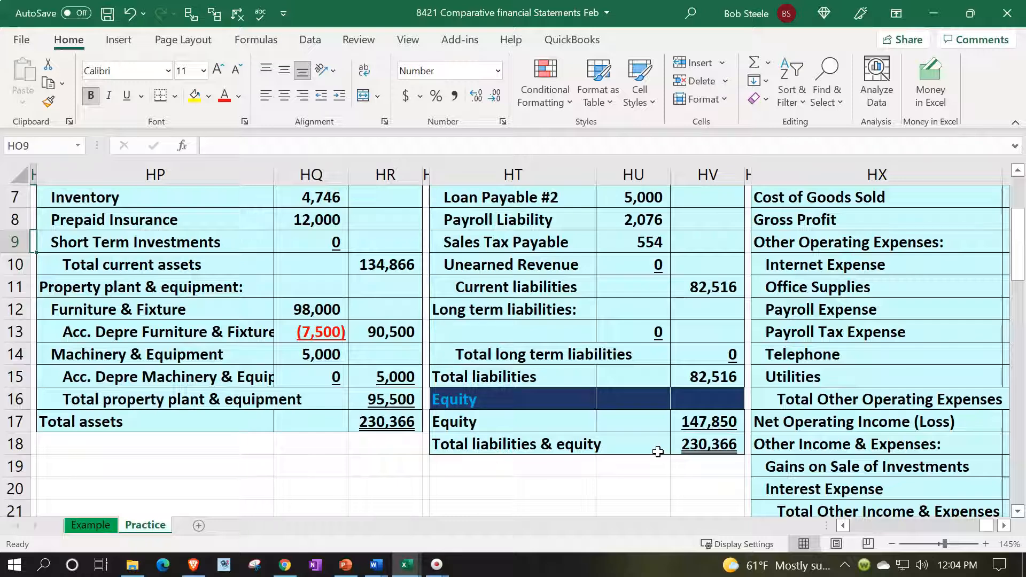
scroll(833, 378, up, 2)
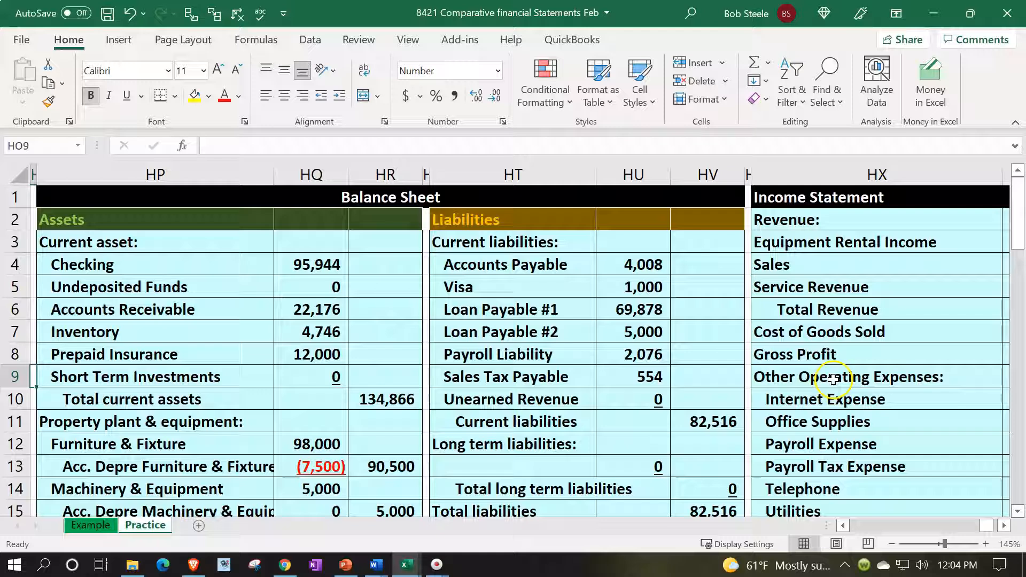